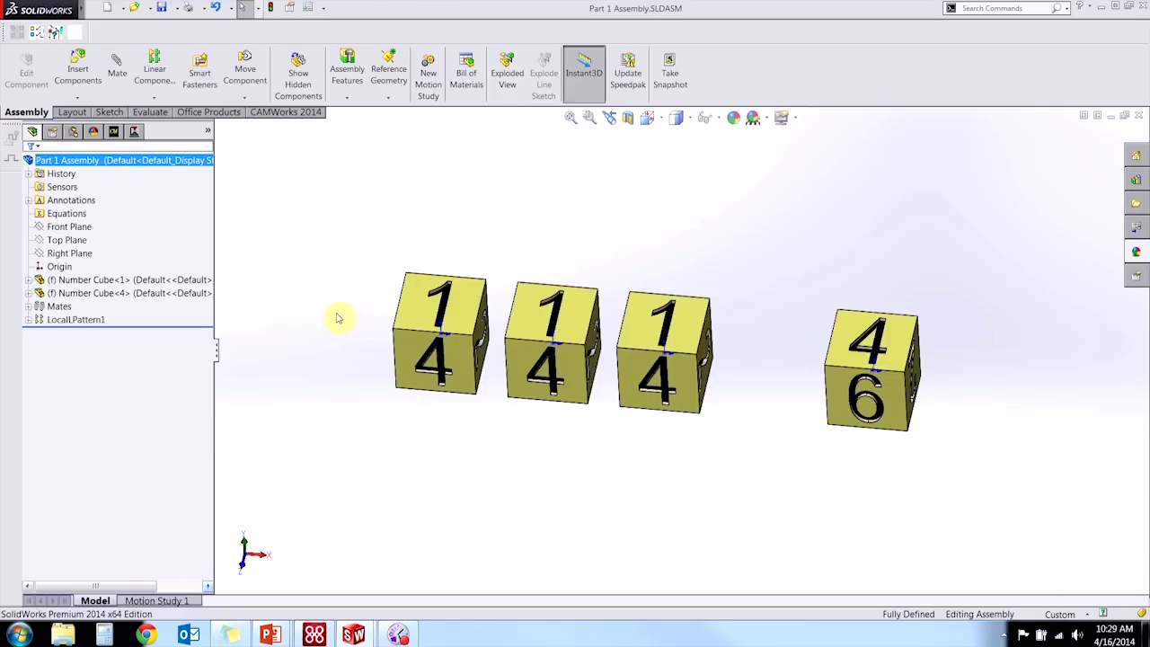
Sketch an L of one horizontal and one vertical line from a shared corner on the Top Plane, beside the first cube.
{"action": "left_click", "coordinate": [57, 241]}
{"action": "left_click", "coordinate": [64, 223]}
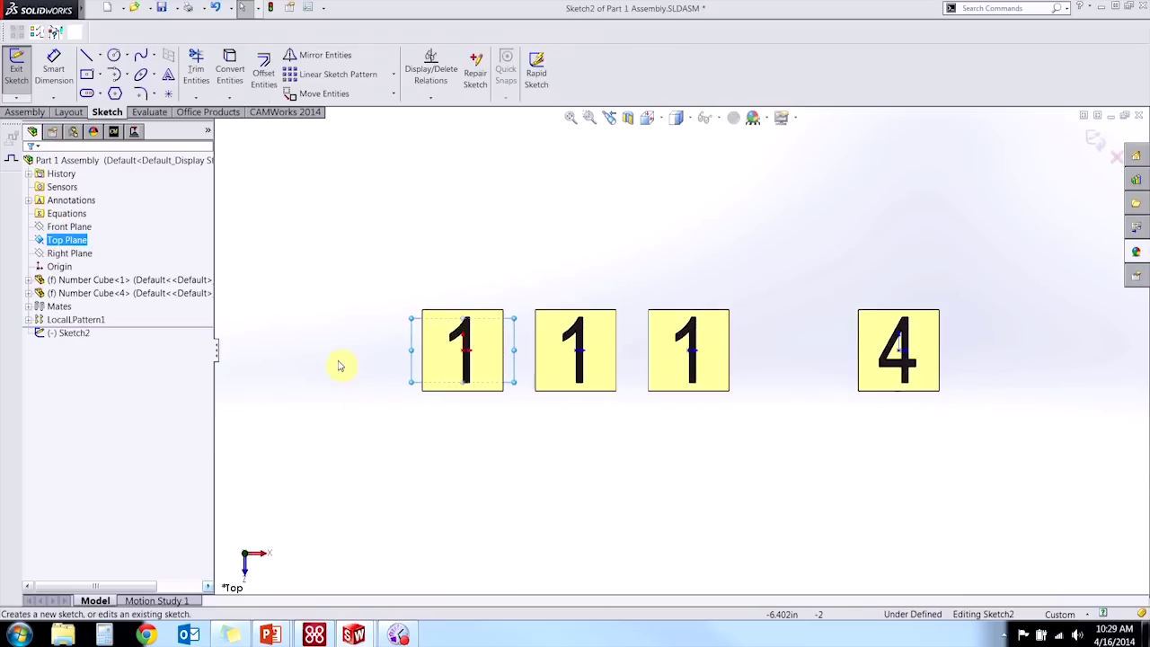
{"action": "left_click", "coordinate": [86, 55]}
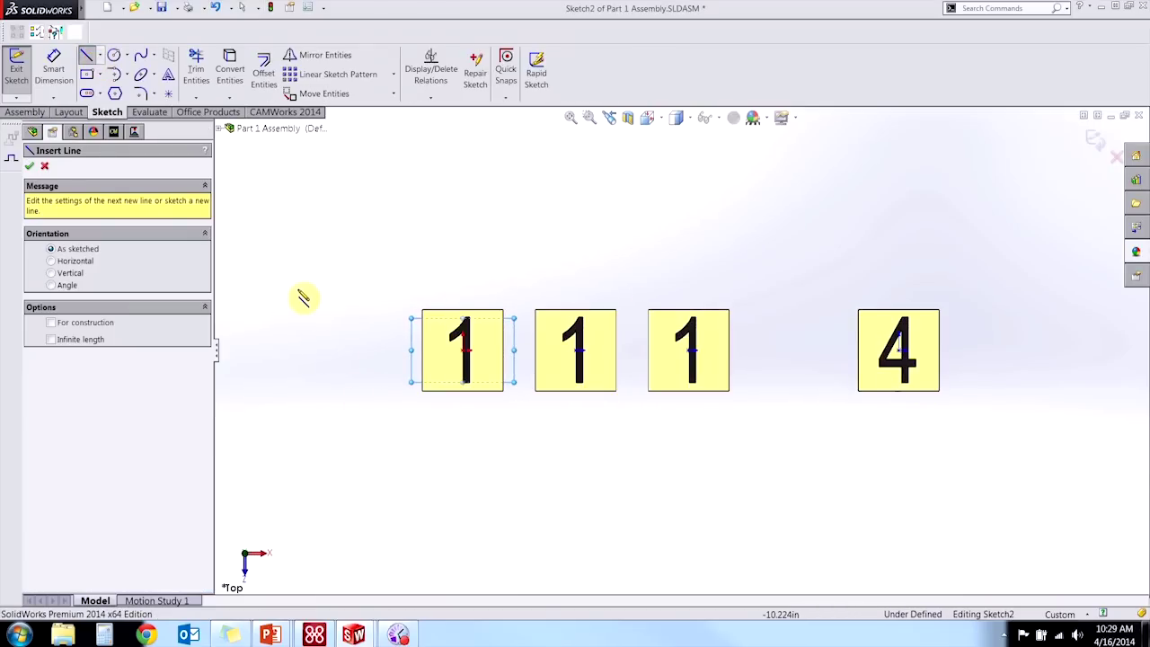
{"action": "left_click_drag", "start_coordinate": [297, 350], "coordinate": [377, 350]}
{"action": "left_click_drag", "start_coordinate": [298, 350], "coordinate": [299, 271]}
{"action": "key", "text": "Escape"}
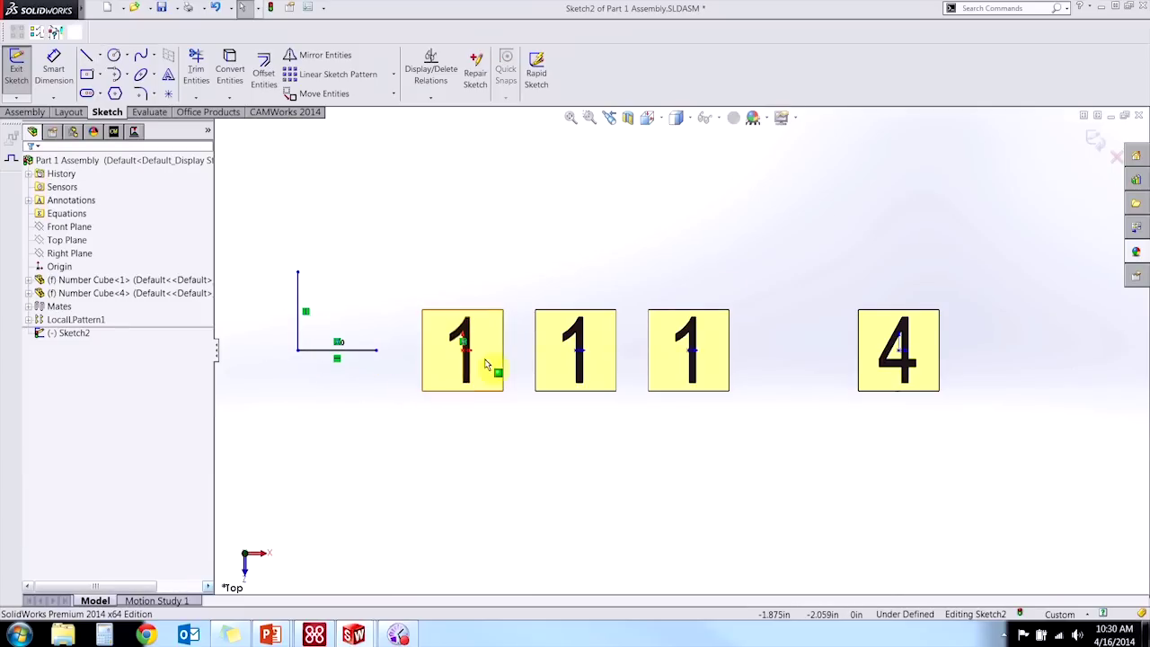
{"action": "left_click", "coordinate": [1093, 139]}
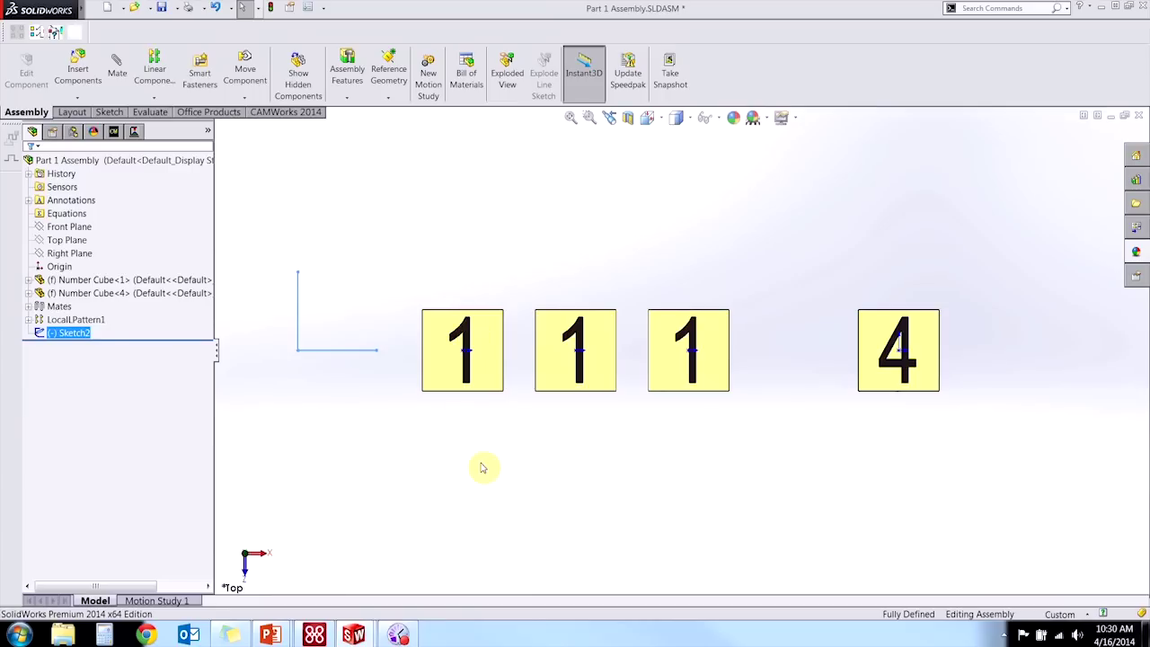
Create a coordinate system at the L sketch's corner, with X along the horizontal line and Y along the vertical line.
{"action": "middle_click_drag", "start_coordinate": [482, 467], "coordinate": [656, 311]}
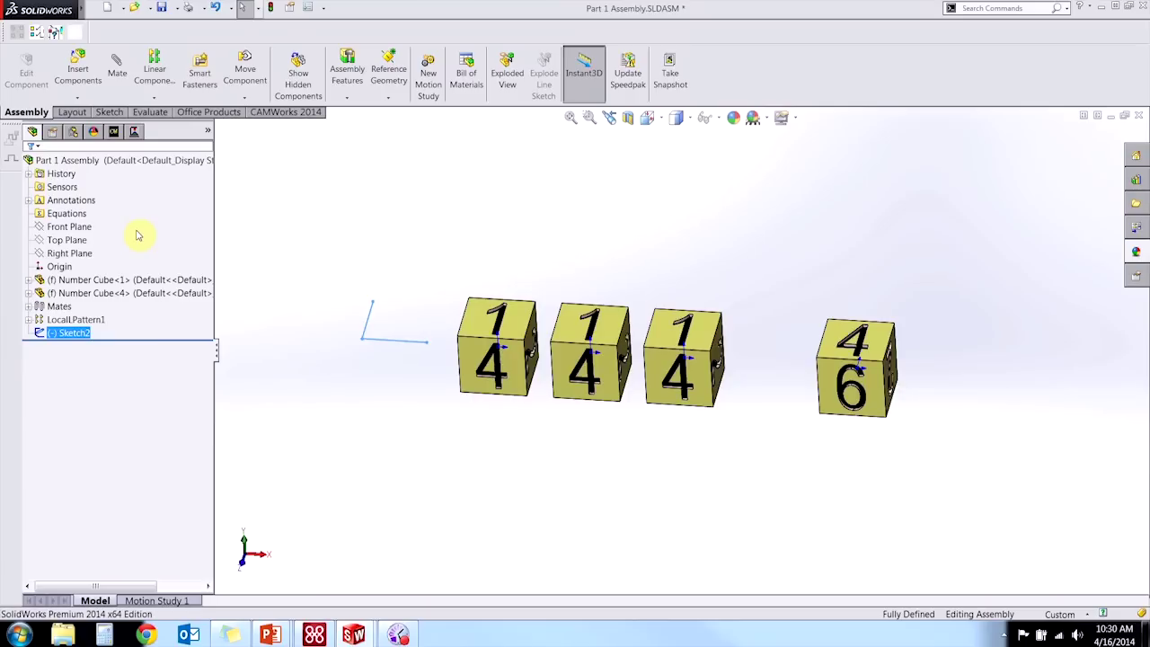
{"action": "left_click", "coordinate": [113, 132]}
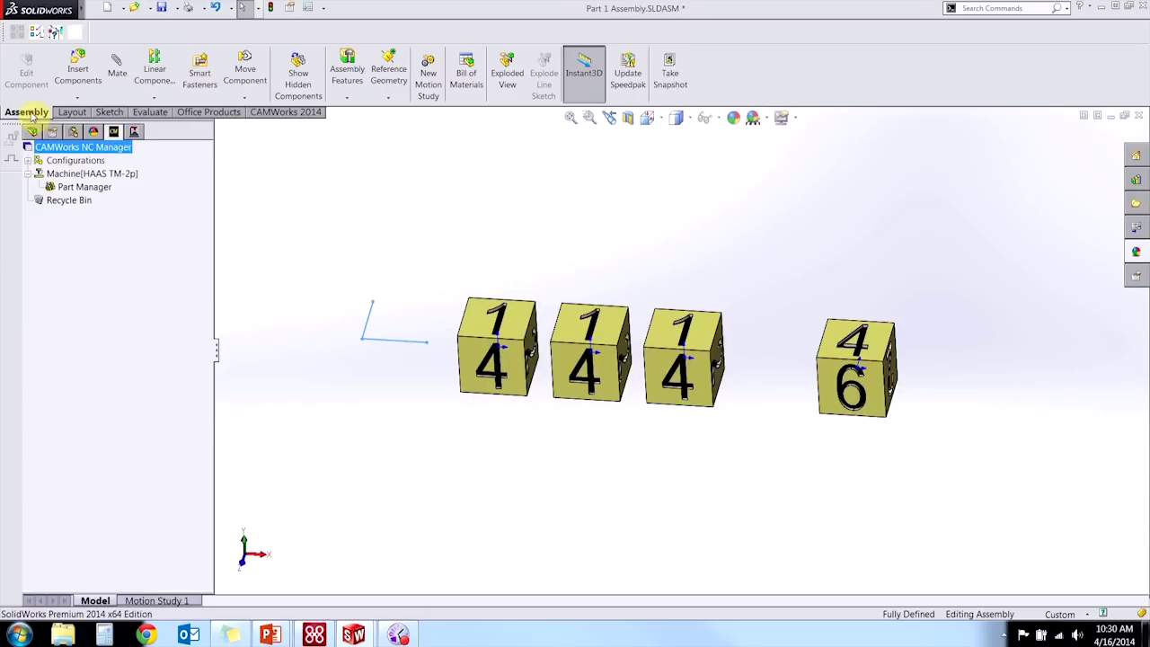
{"action": "left_click", "coordinate": [380, 89]}
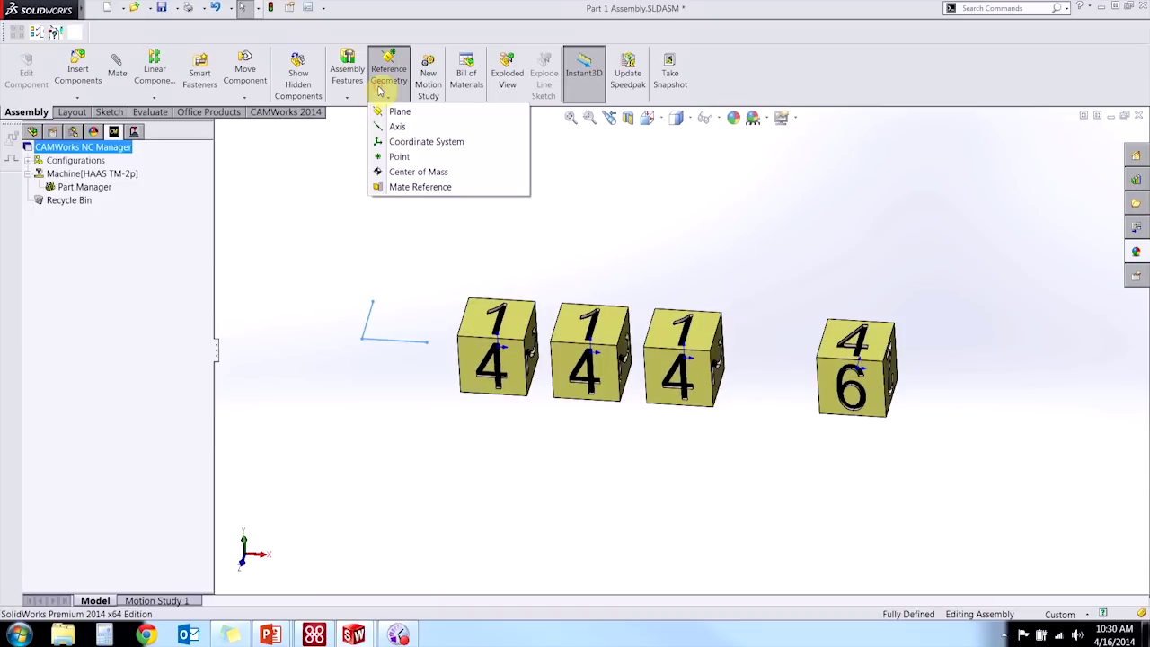
{"action": "left_click", "coordinate": [396, 142]}
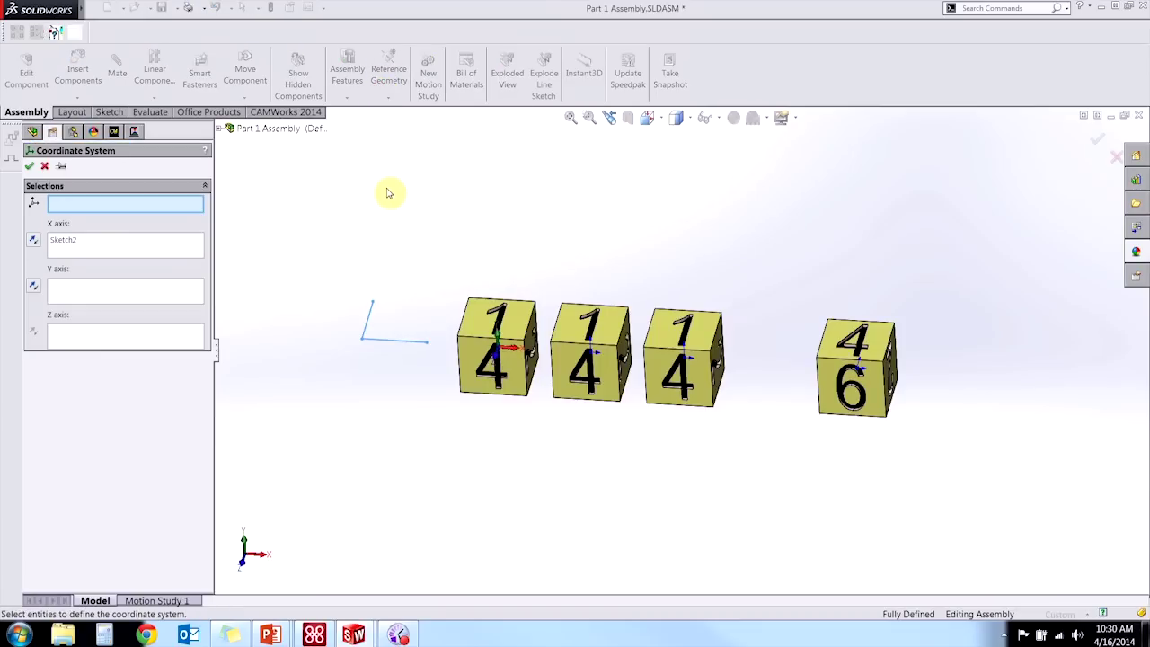
{"action": "left_click", "coordinate": [363, 342]}
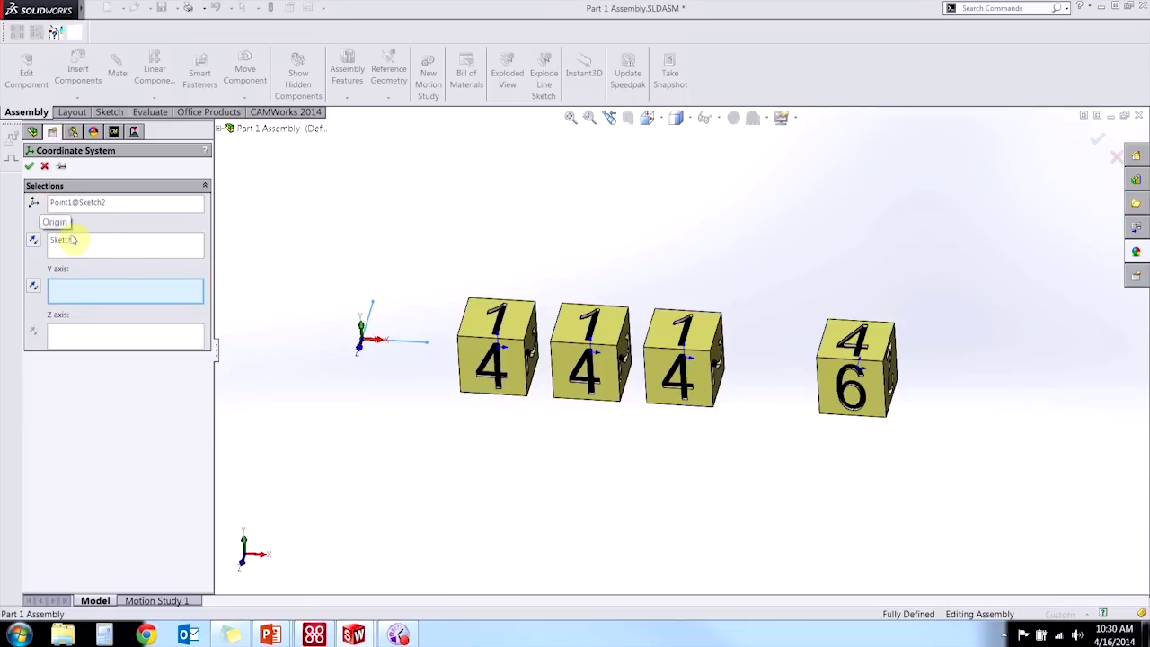
{"action": "left_click", "coordinate": [131, 254]}
{"action": "left_click", "coordinate": [421, 349]}
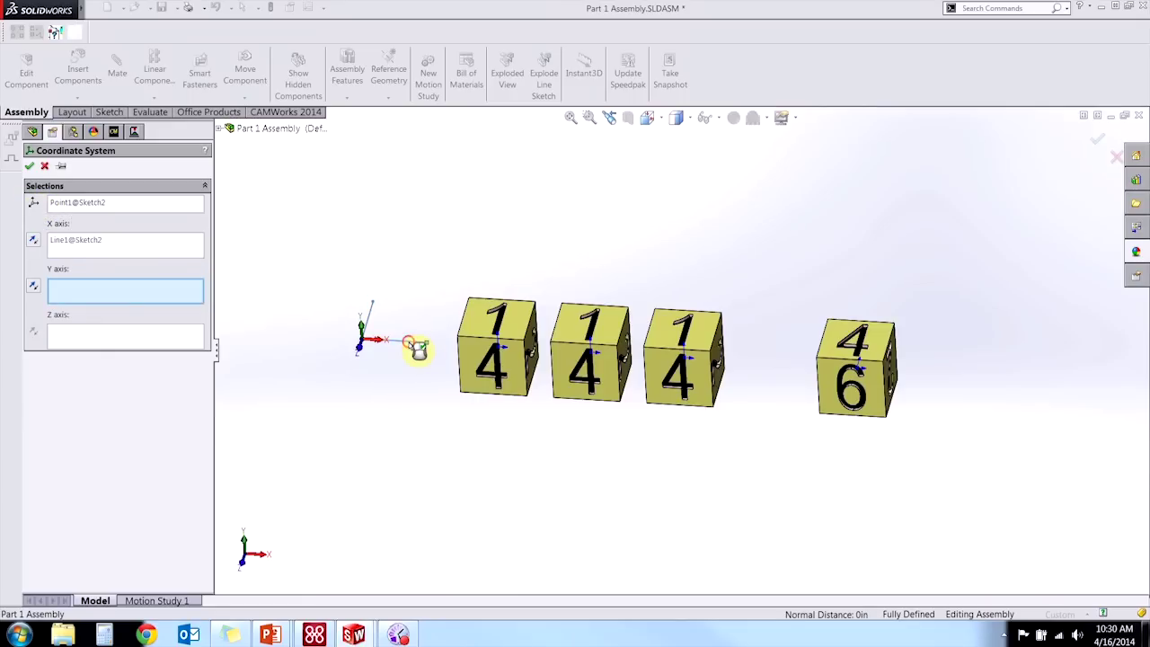
{"action": "left_click", "coordinate": [375, 318]}
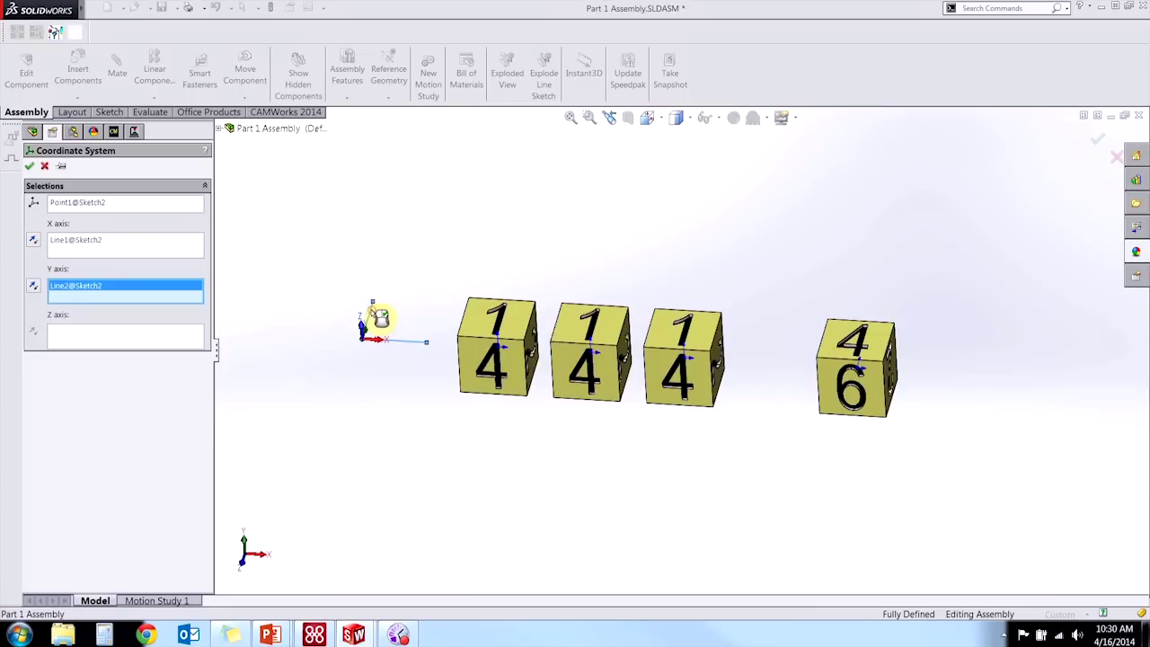
{"action": "middle_click_drag", "start_coordinate": [395, 354], "coordinate": [383, 321]}
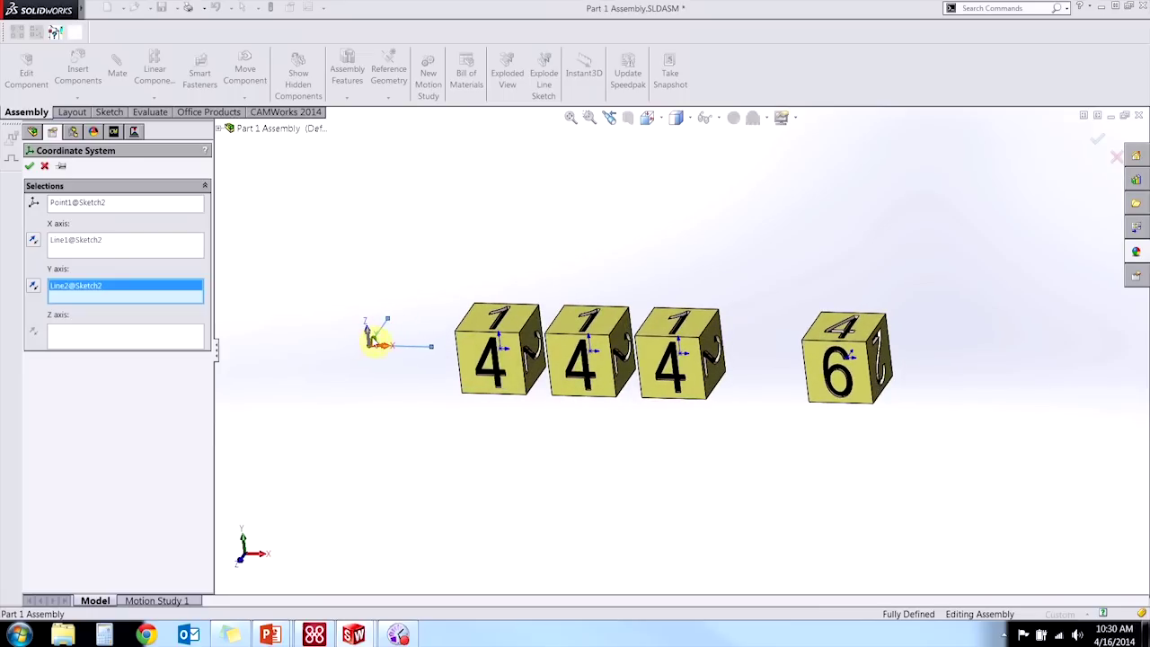
{"action": "left_click", "coordinate": [1093, 141]}
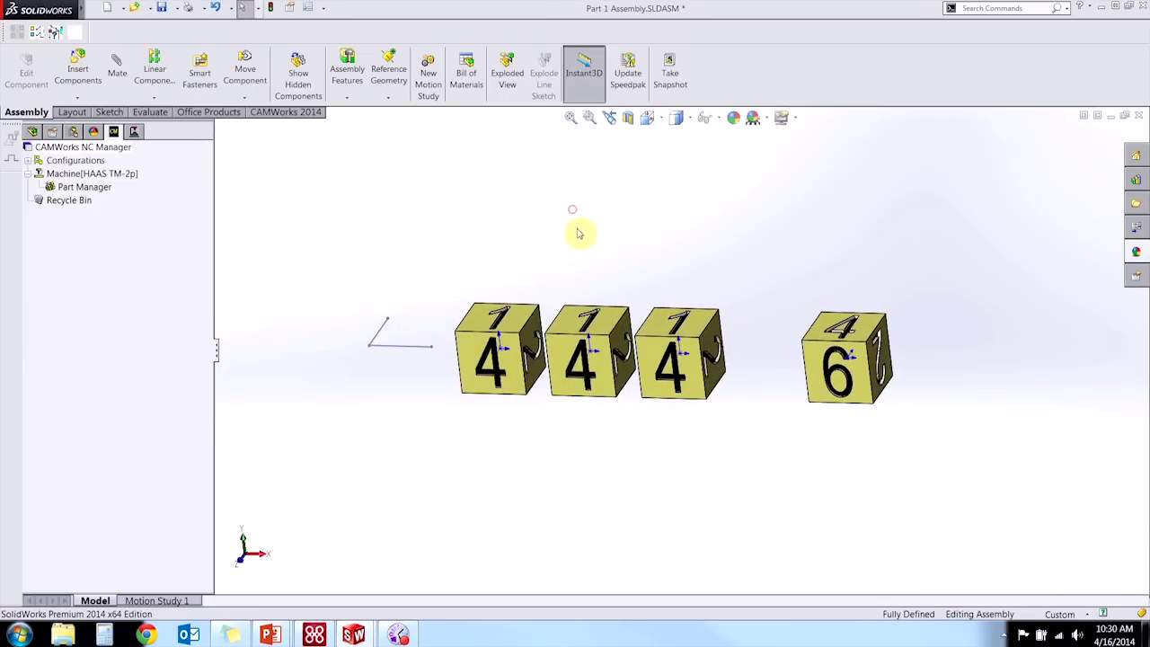
Hide the L-shaped sketch and turn on the display of coordinate systems in the assembly.
{"action": "middle_click_drag", "start_coordinate": [580, 231], "coordinate": [593, 254]}
{"action": "left_click", "coordinate": [32, 131]}
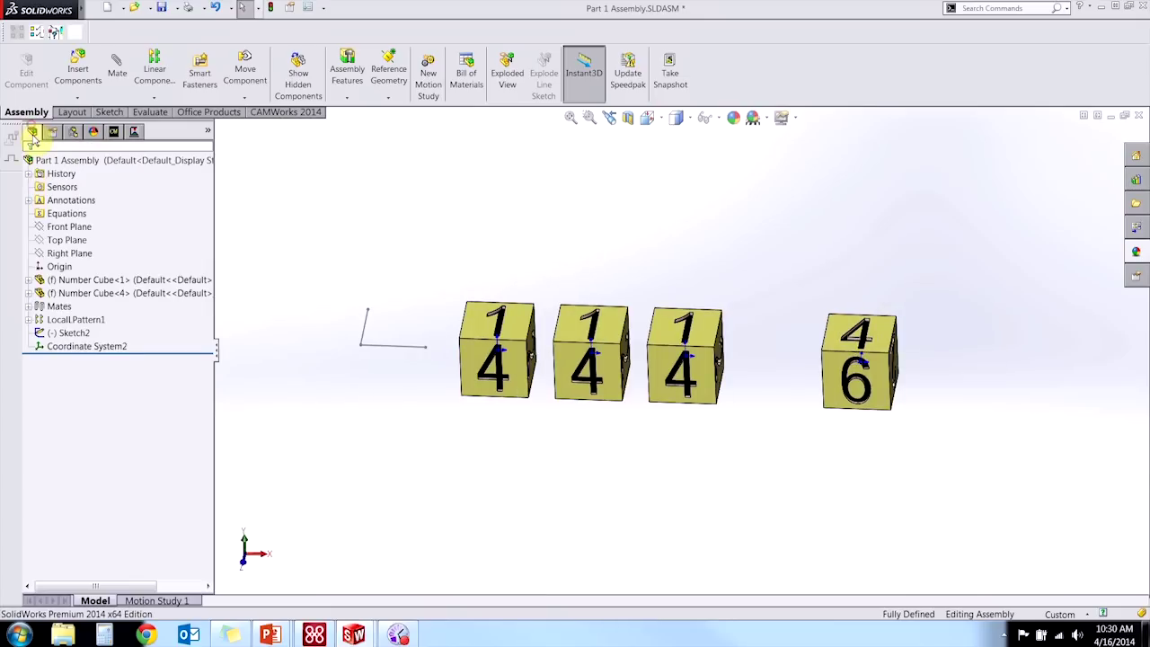
{"action": "left_click", "coordinate": [206, 132]}
{"action": "left_click", "coordinate": [222, 333]}
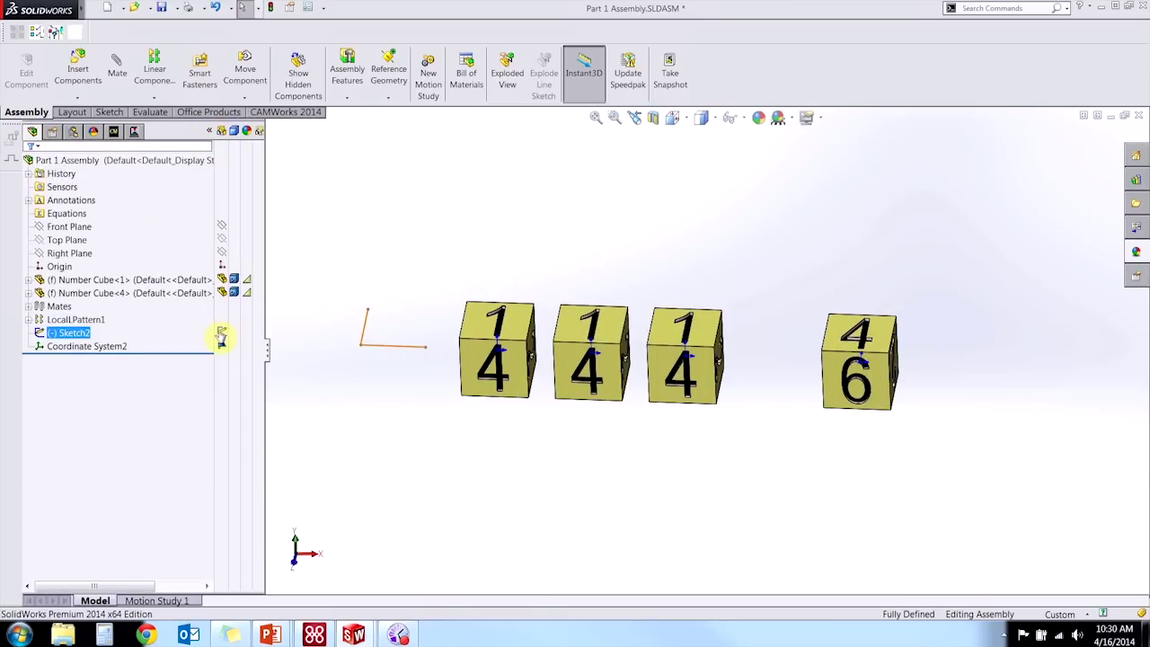
{"action": "left_click", "coordinate": [729, 118]}
{"action": "left_click", "coordinate": [730, 184]}
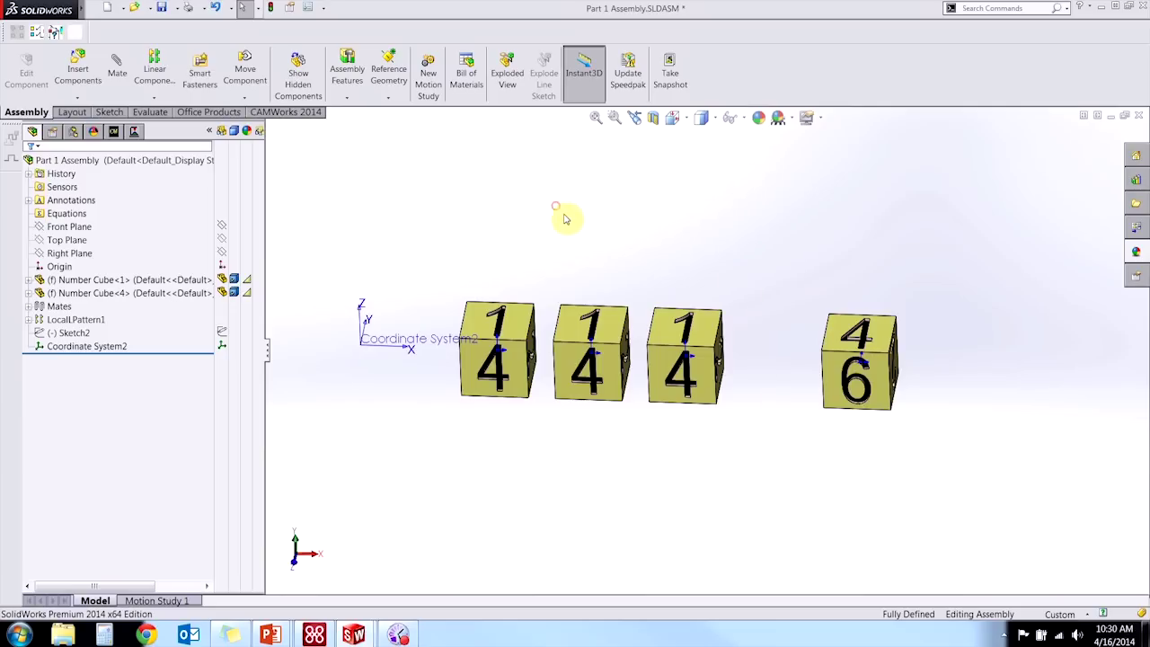
{"action": "middle_click_drag", "start_coordinate": [611, 224], "coordinate": [603, 236]}
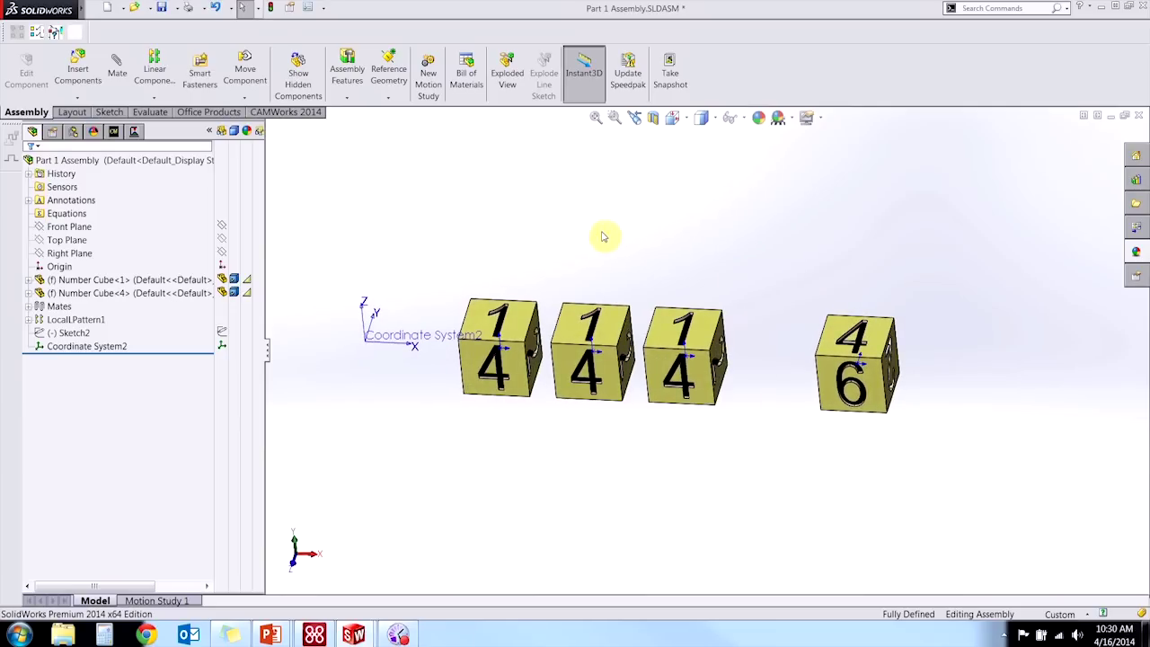
Select the HAAS TM-2p mill as the active machine and assign Coordinate System2 as its fixture coordinate system.
{"action": "left_click", "coordinate": [134, 132]}
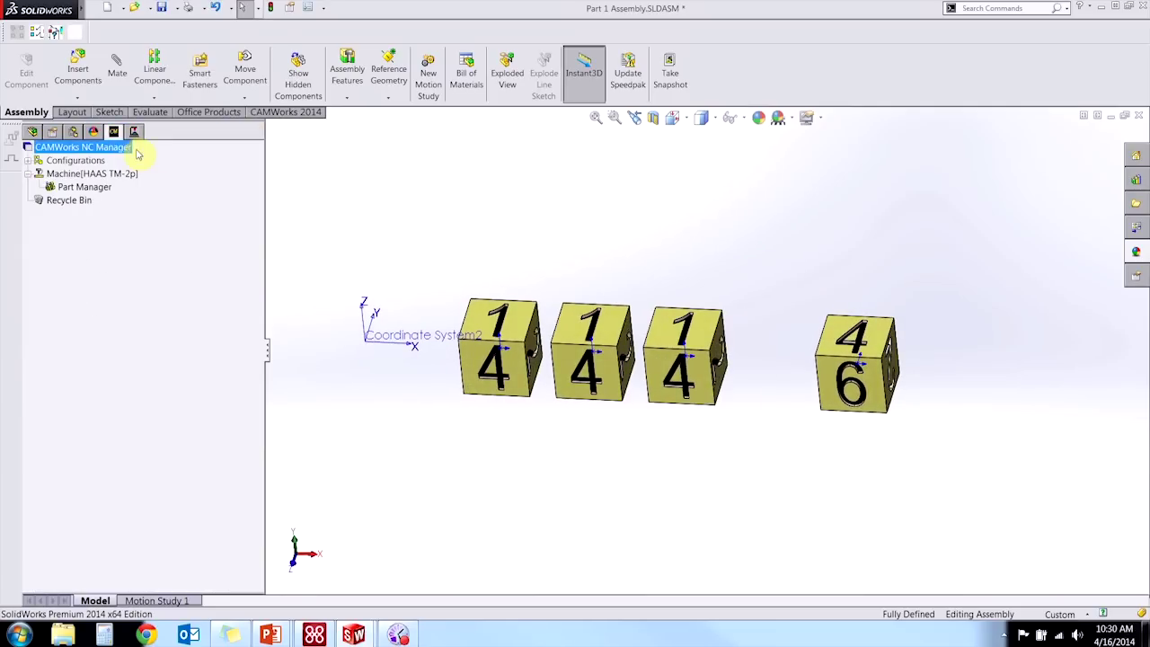
{"action": "double_click", "coordinate": [52, 186]}
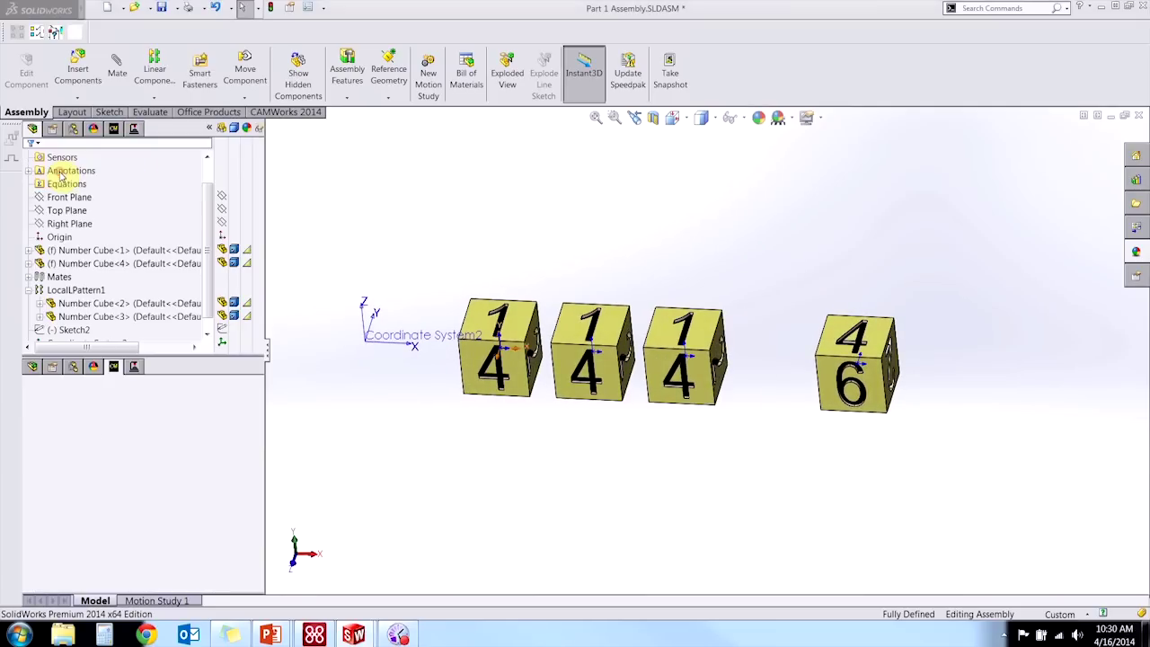
{"action": "left_click", "coordinate": [98, 70]}
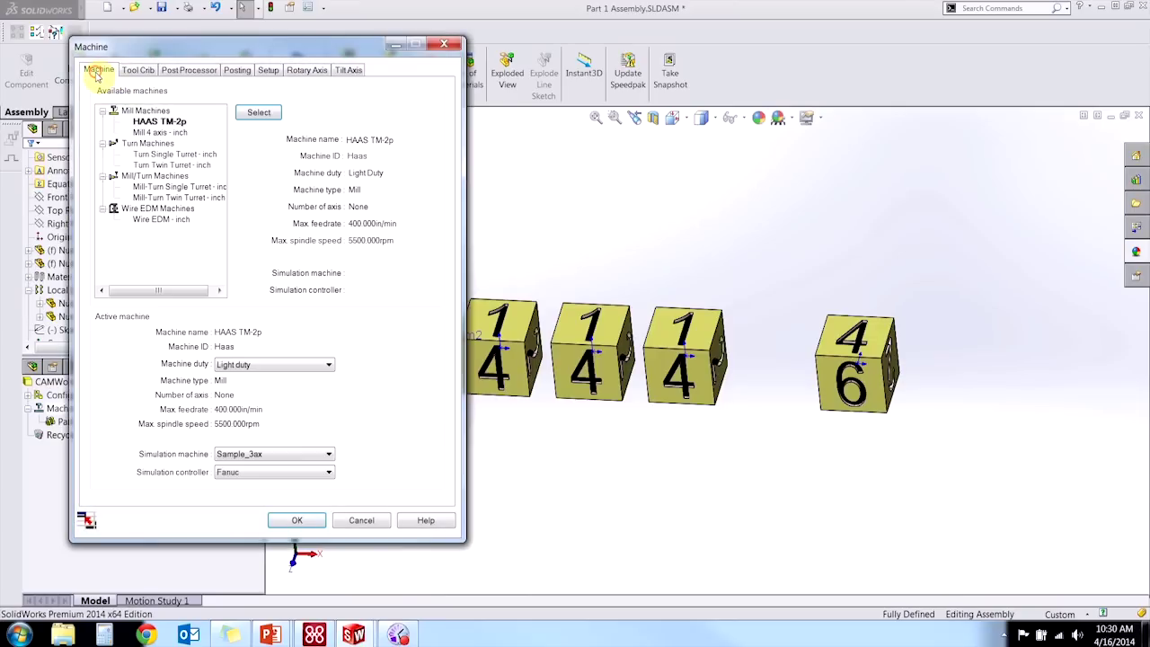
{"action": "left_click", "coordinate": [261, 113]}
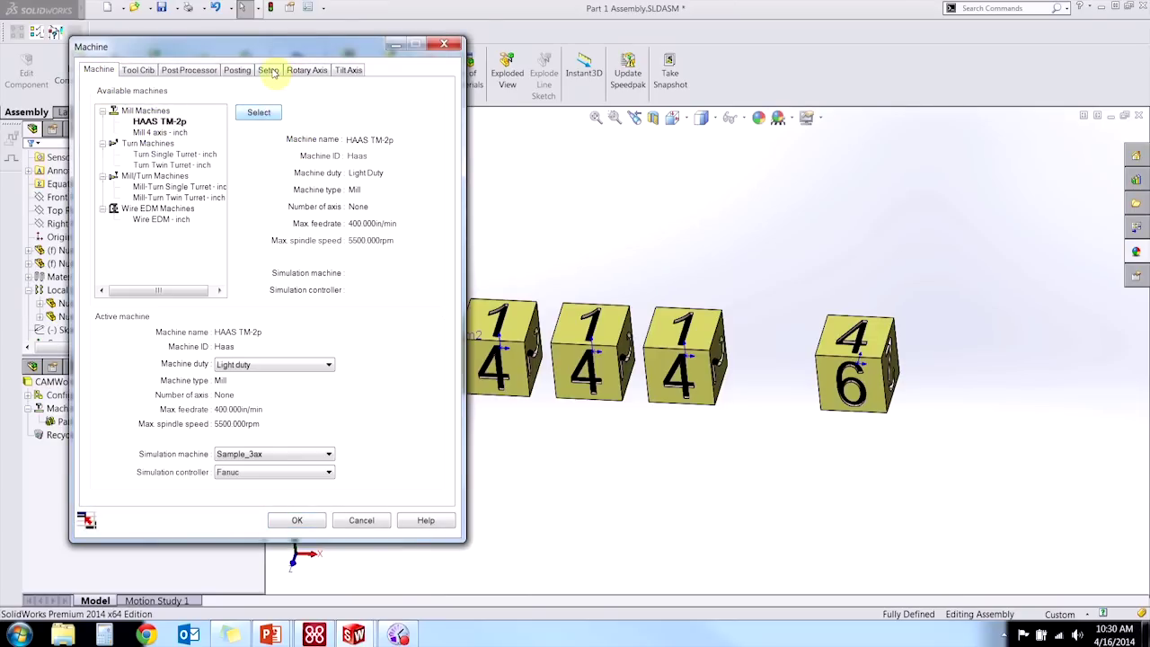
{"action": "left_click", "coordinate": [268, 71]}
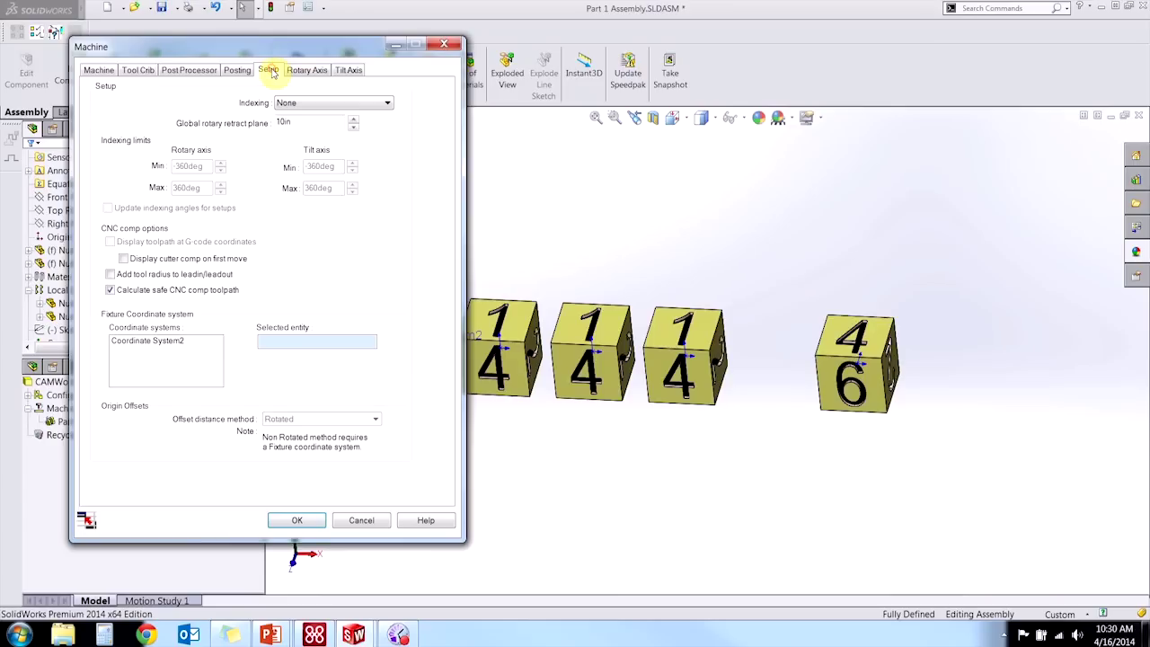
{"action": "left_click", "coordinate": [159, 345]}
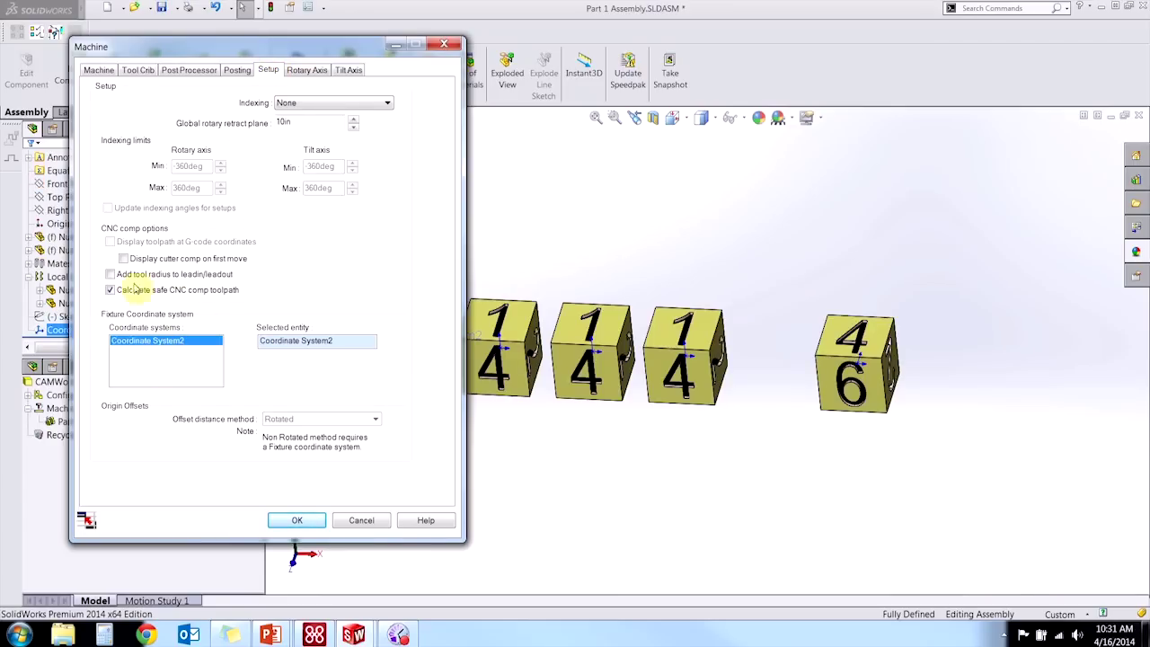
{"action": "left_click", "coordinate": [293, 521]}
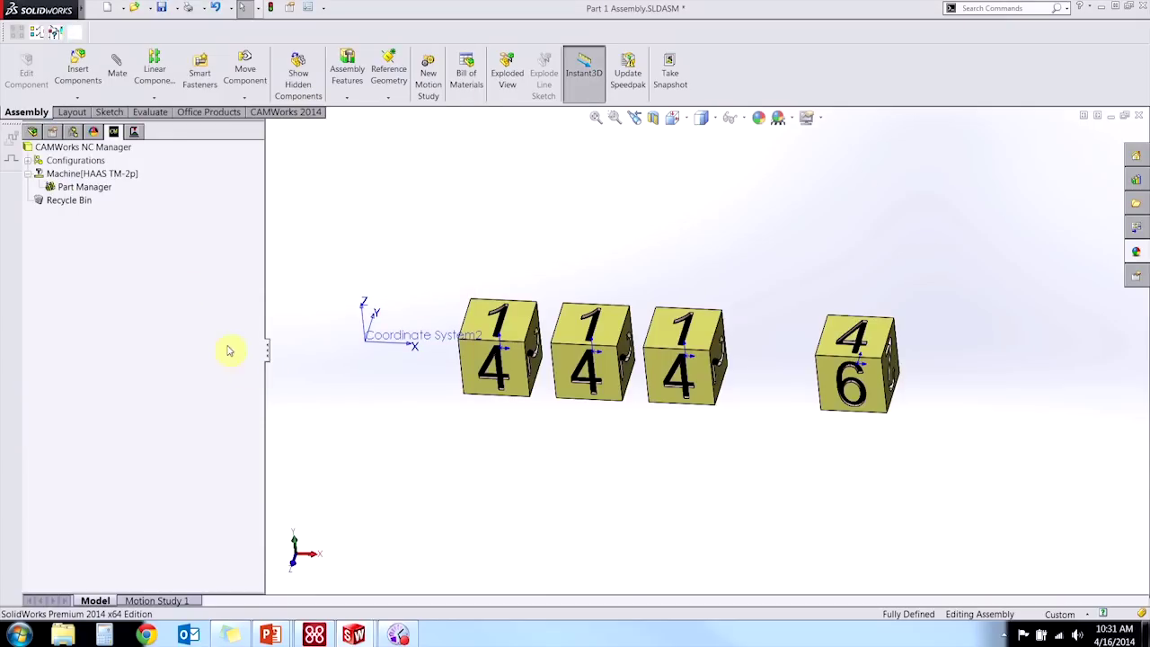
Add all four Number Cube instances to the CAMWorks part manager, starting with the cube nearest the coordinate system and ending with the separate cube.
{"action": "double_click", "coordinate": [78, 188]}
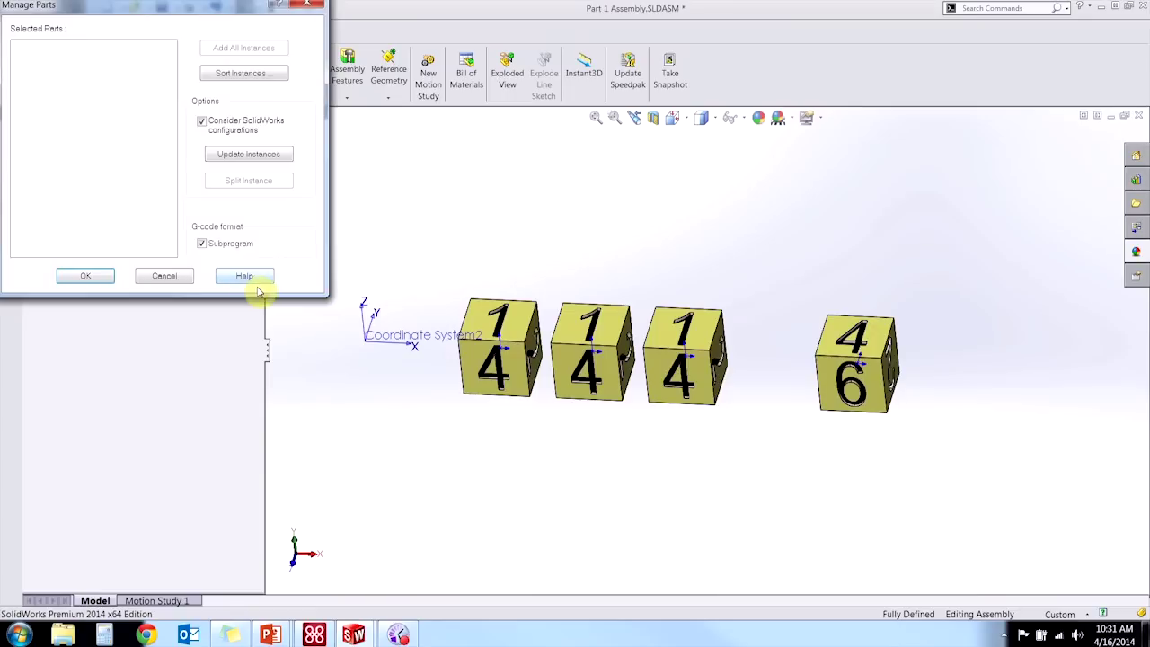
{"action": "left_click", "coordinate": [525, 322]}
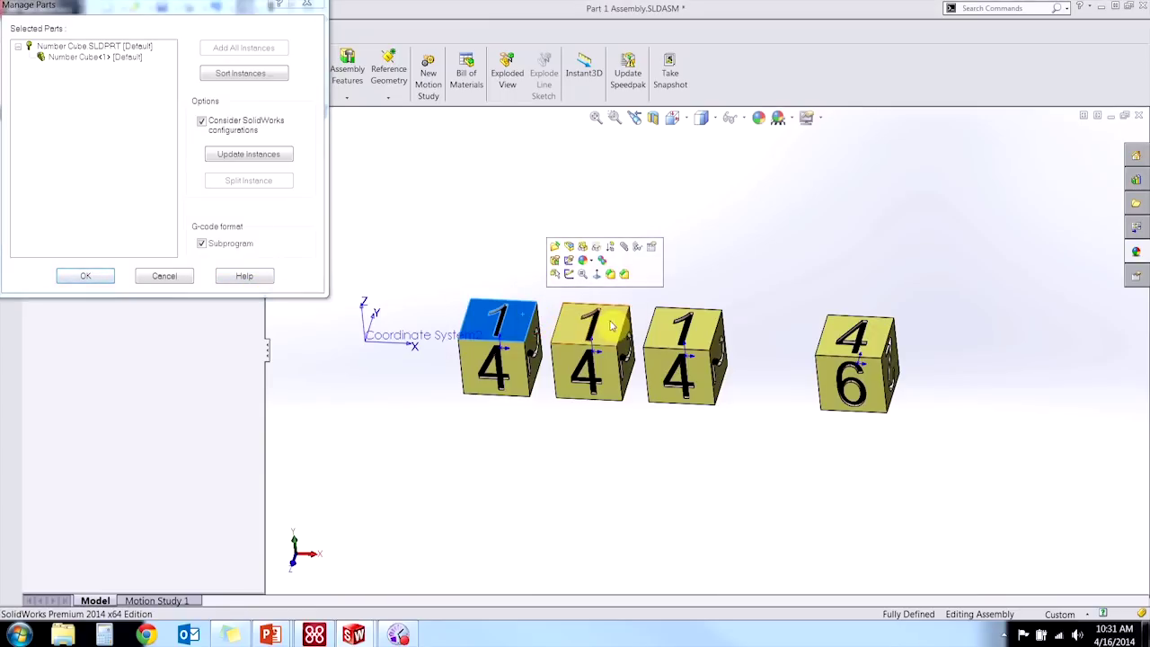
{"action": "left_click", "coordinate": [613, 325]}
{"action": "left_click", "coordinate": [704, 342]}
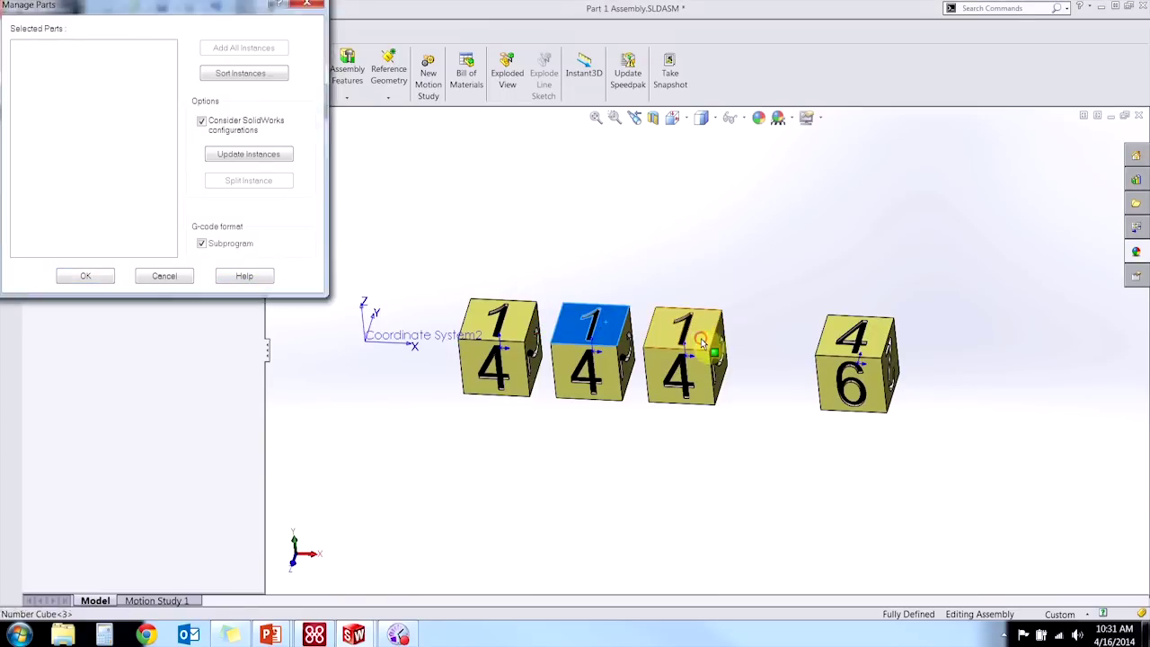
{"action": "left_click", "coordinate": [847, 331]}
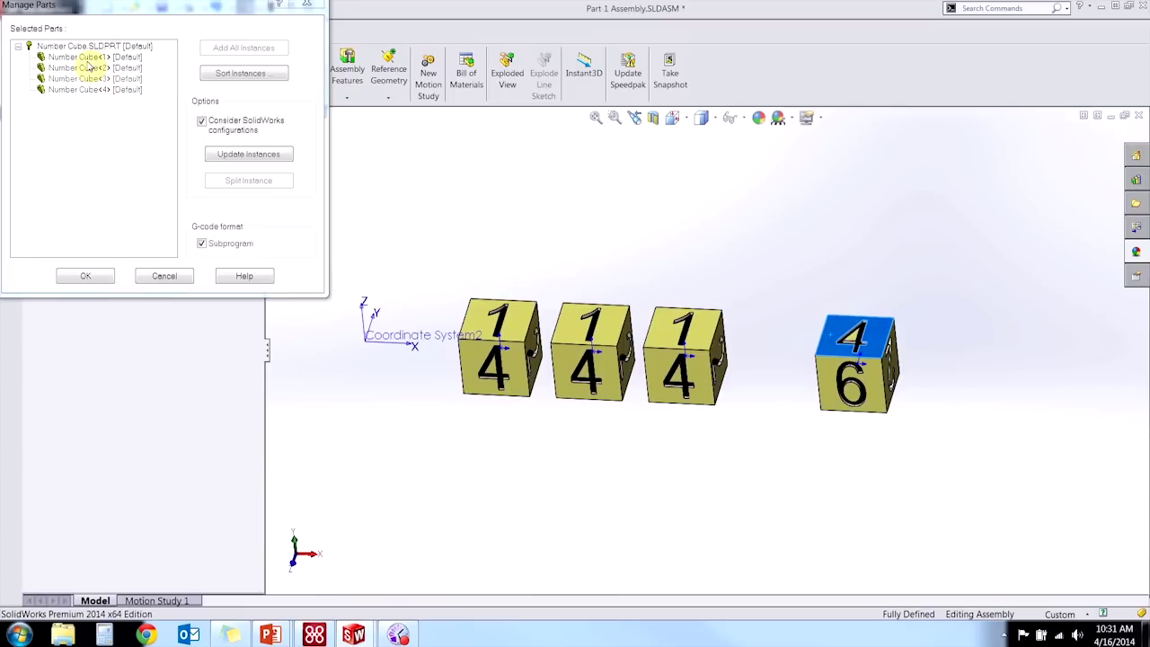
{"action": "mouse_move", "coordinate": [83, 59]}
{"action": "left_mouse_down"}
{"action": "mouse_move", "coordinate": [88, 83]}
{"action": "mouse_move", "coordinate": [96, 47]}
{"action": "mouse_move", "coordinate": [87, 72]}
{"action": "mouse_move", "coordinate": [90, 58]}
{"action": "left_mouse_up"}
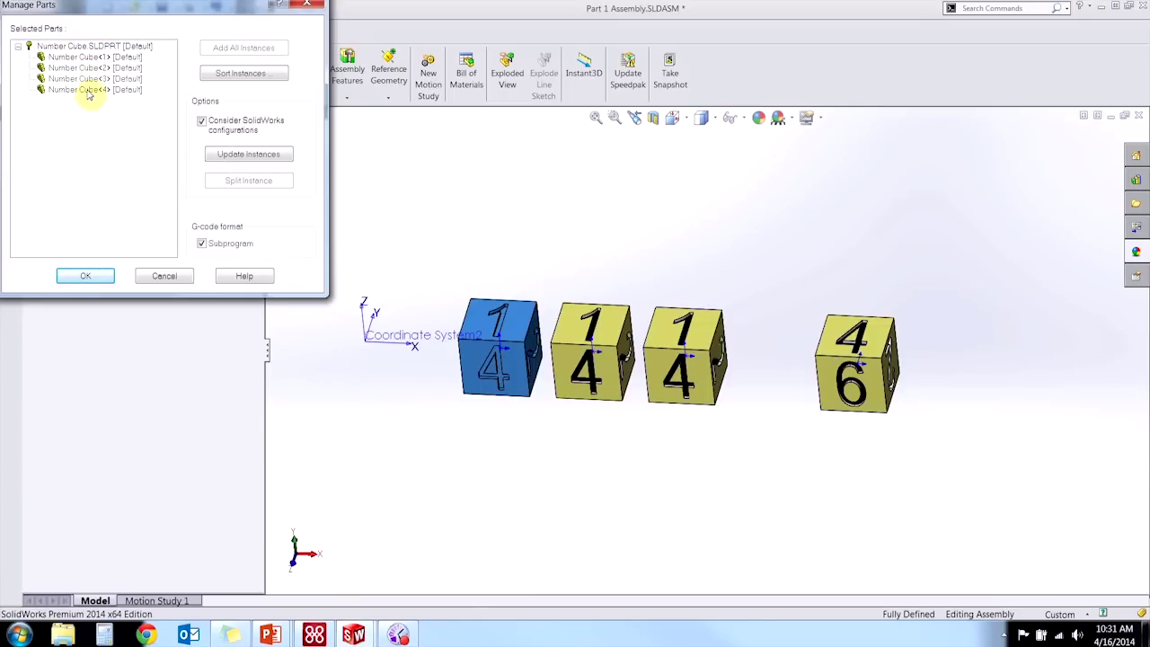
{"action": "left_click", "coordinate": [90, 89]}
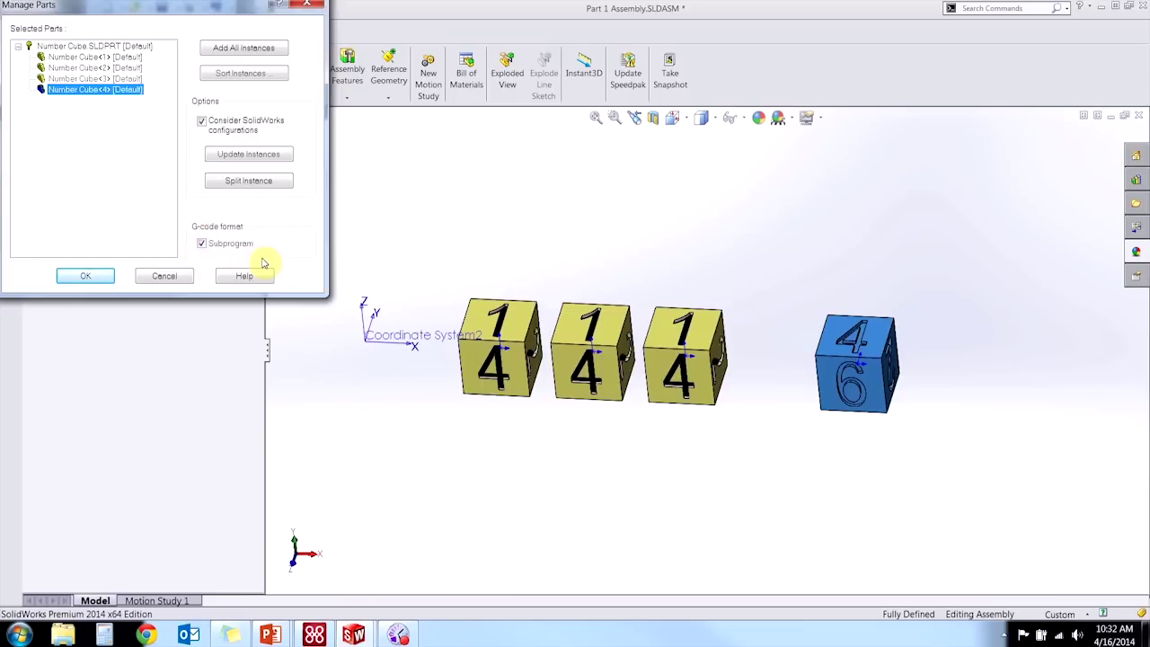
{"action": "left_click", "coordinate": [73, 274]}
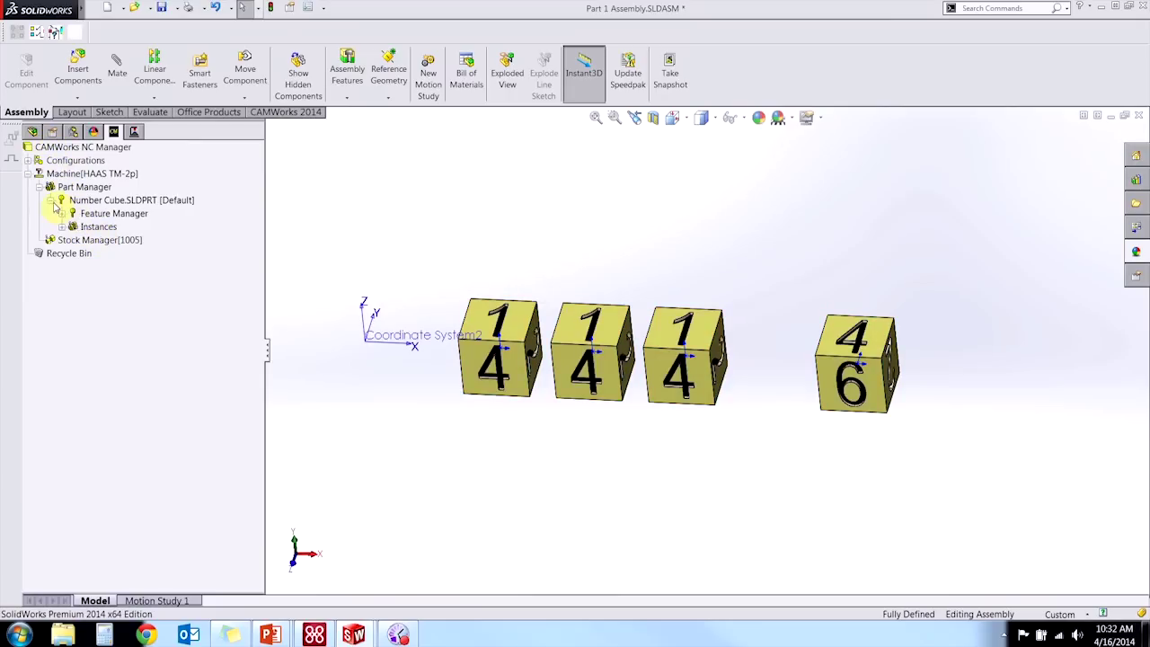
Set the stock material of the first Number Cube to 6061-T6 in the Stock Manager and accept the material change.
{"action": "left_click", "coordinate": [51, 199]}
{"action": "left_click", "coordinate": [39, 187]}
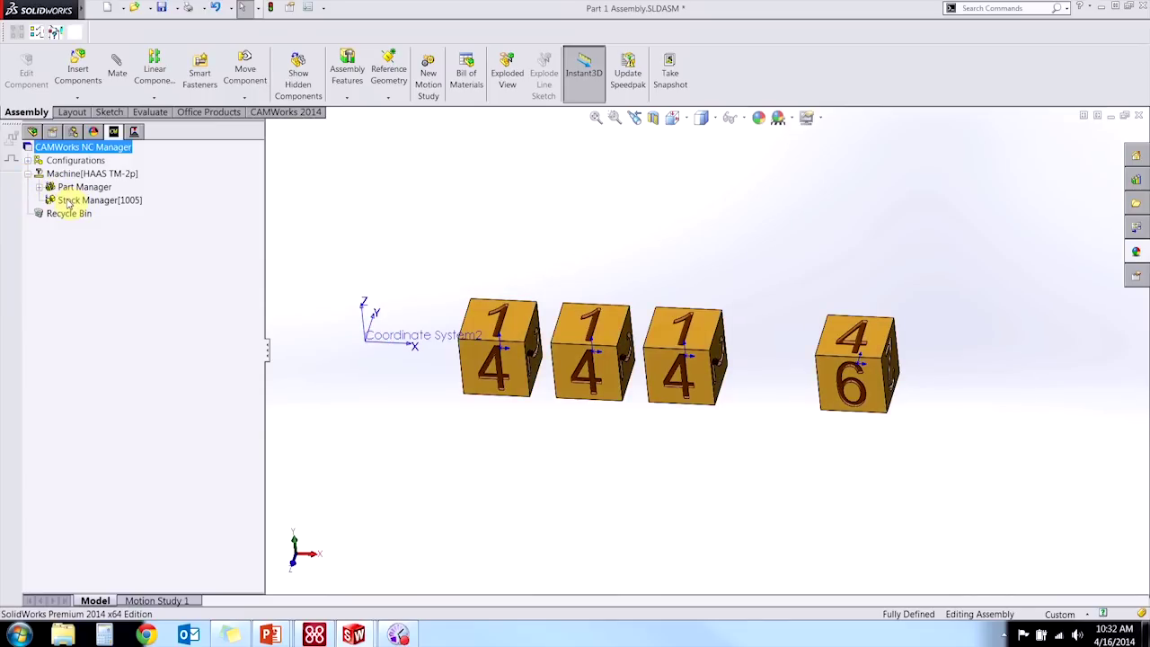
{"action": "double_click", "coordinate": [68, 201]}
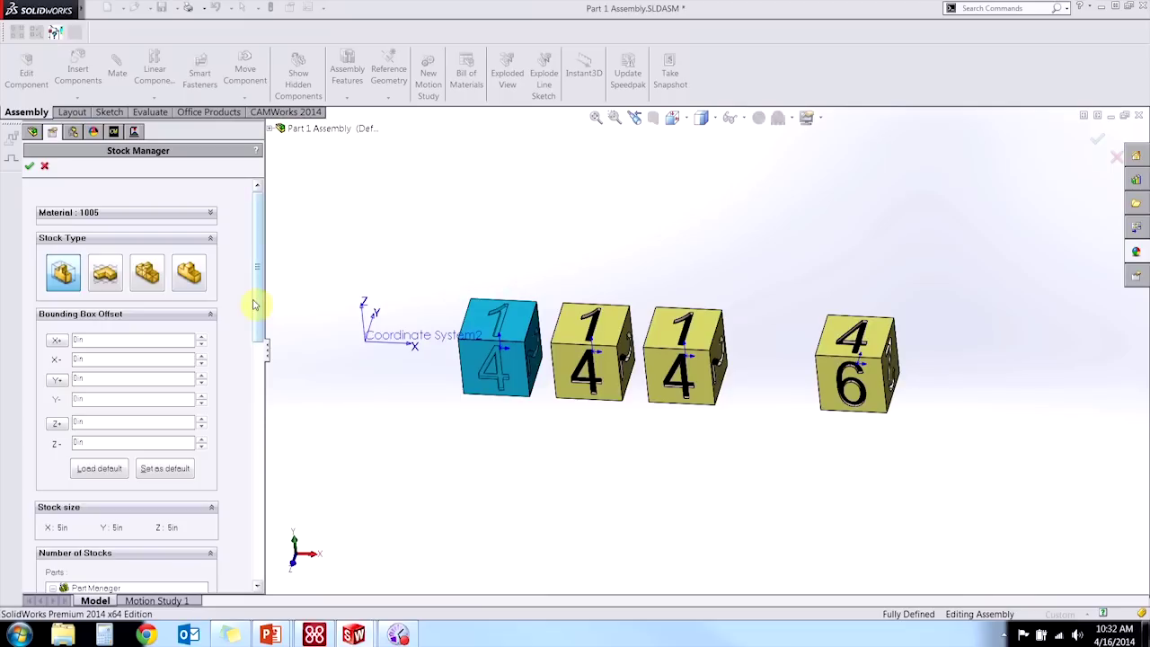
{"action": "left_click", "coordinate": [161, 216]}
{"action": "left_click", "coordinate": [121, 237]}
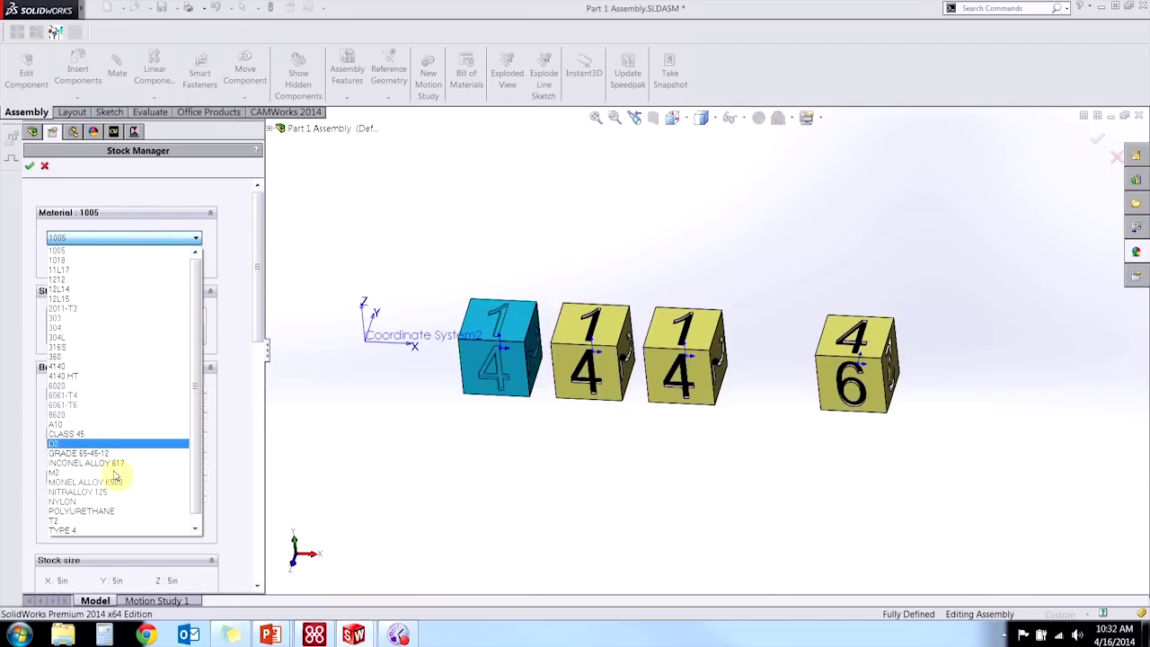
{"action": "left_click", "coordinate": [111, 405]}
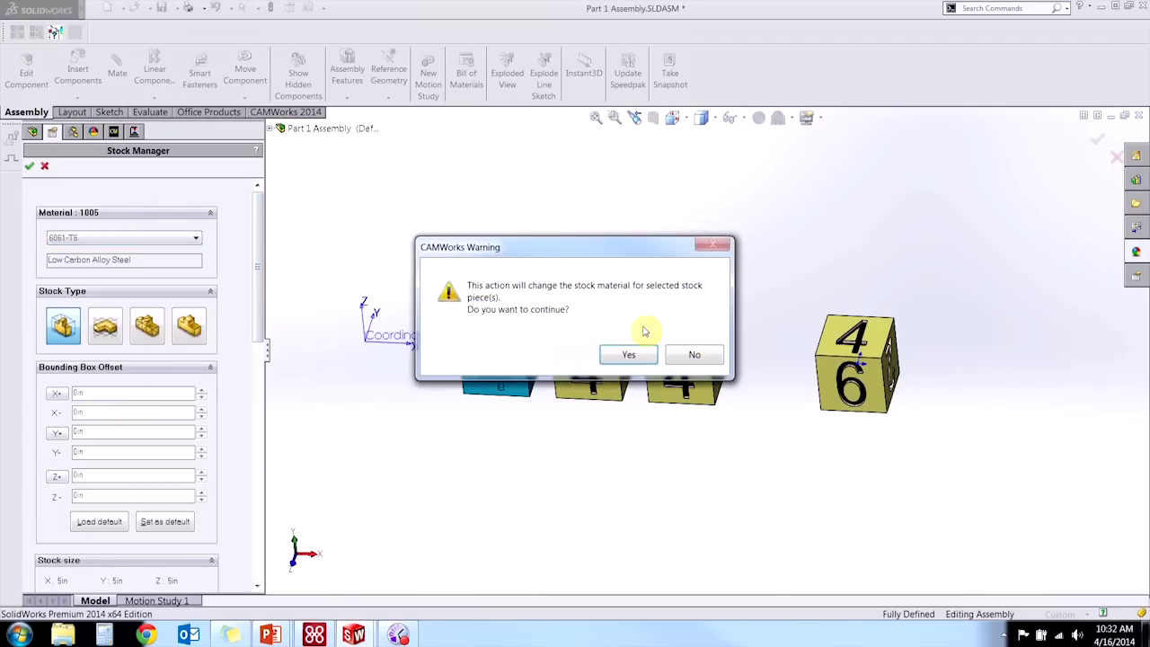
{"action": "left_click", "coordinate": [629, 354]}
Combine the stocks of Number Cube<1>, <2> and <3> into one common bounding-box stock.
{"action": "left_click_drag", "start_coordinate": [257, 243], "coordinate": [257, 267]}
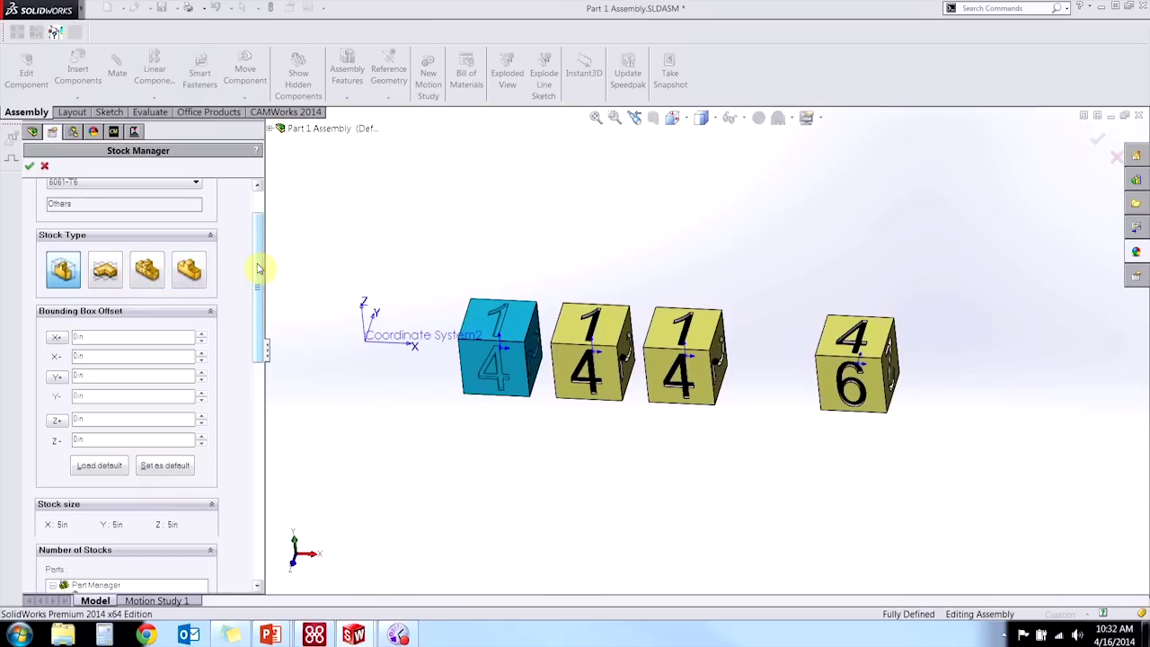
{"action": "left_click_drag", "start_coordinate": [257, 266], "coordinate": [260, 326]}
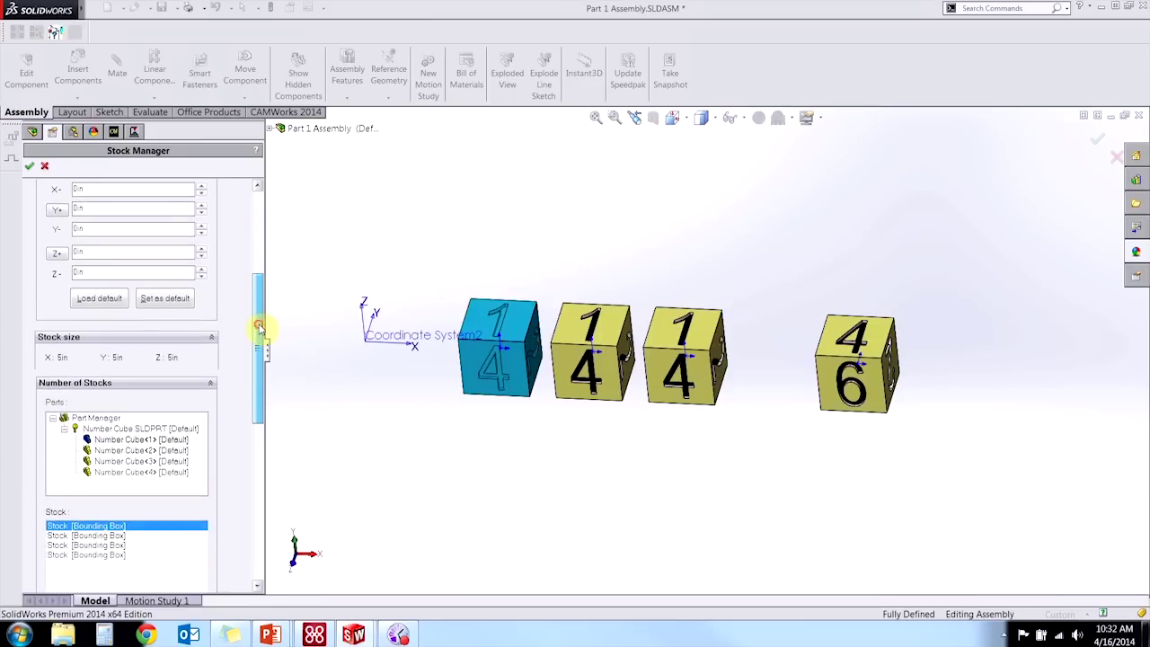
{"action": "left_click", "coordinate": [131, 440]}
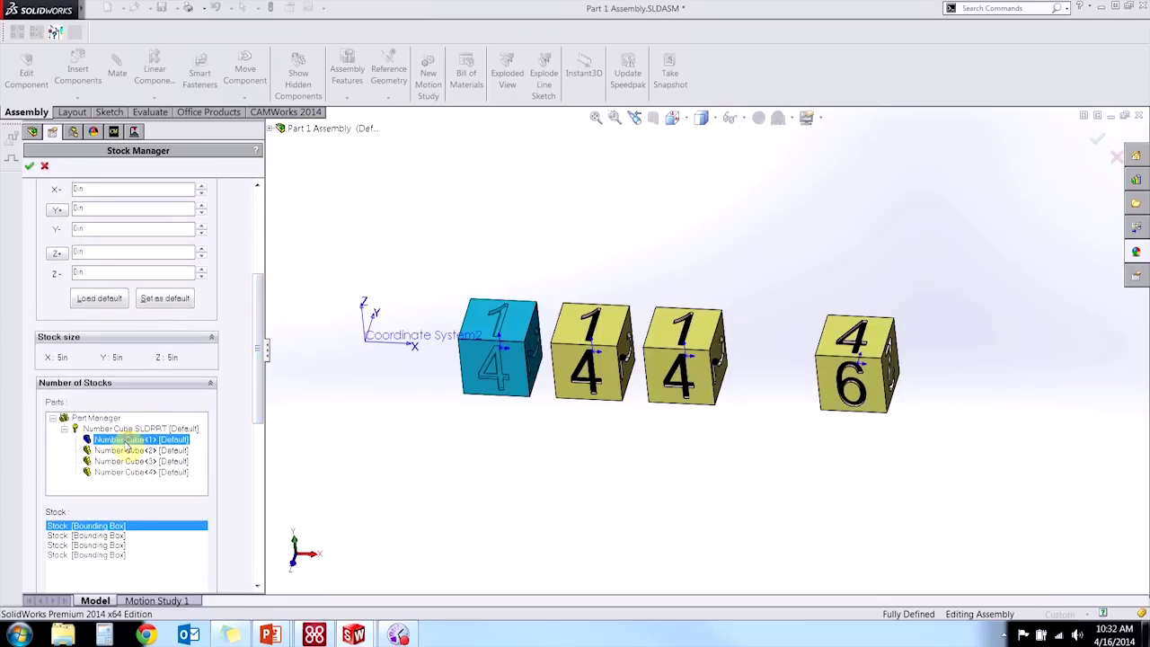
{"action": "left_click", "coordinate": [121, 451], "text": "ctrl"}
{"action": "left_click", "coordinate": [118, 462], "text": "ctrl"}
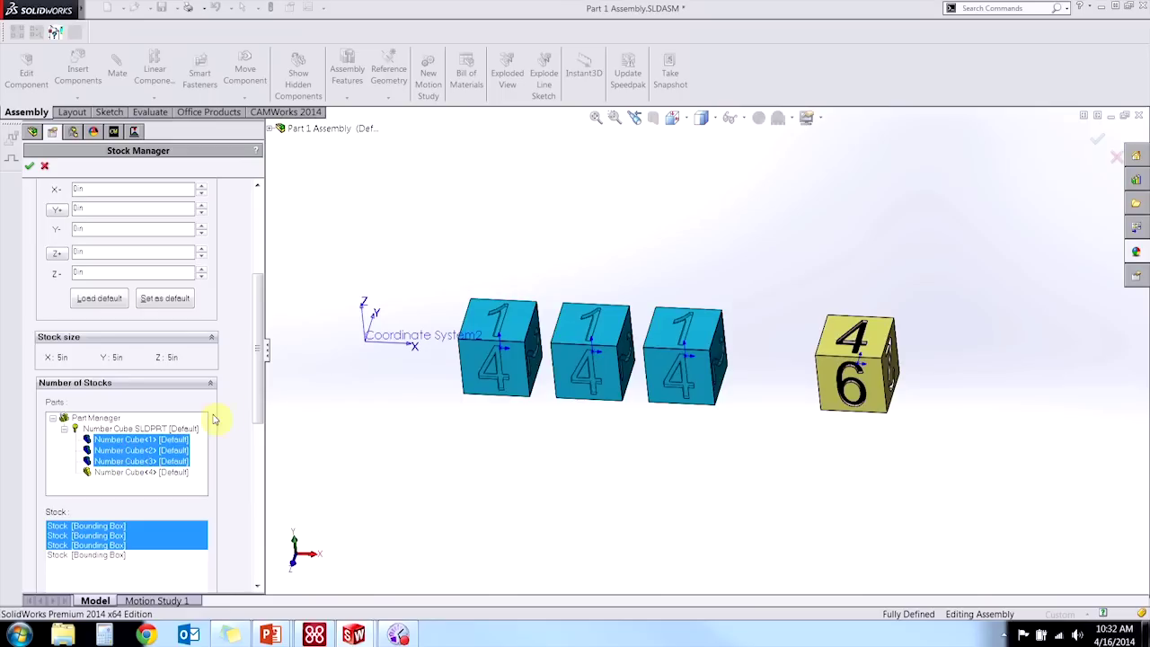
{"action": "left_click_drag", "start_coordinate": [257, 385], "coordinate": [258, 446]}
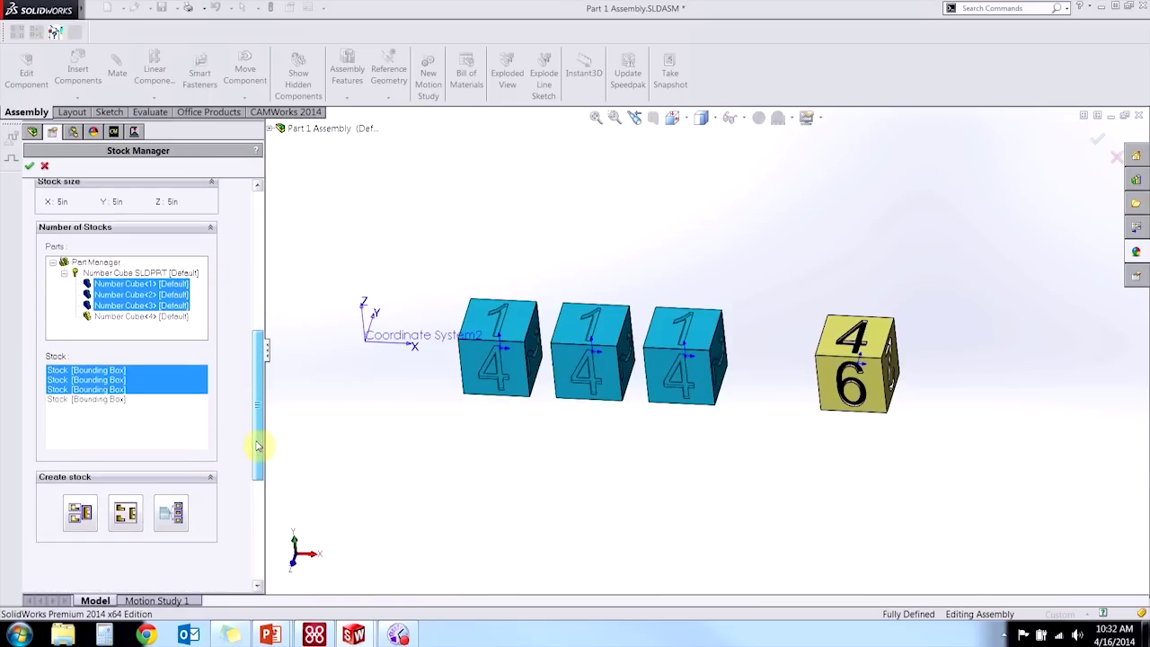
{"action": "left_click", "coordinate": [126, 513]}
{"action": "left_click", "coordinate": [620, 358]}
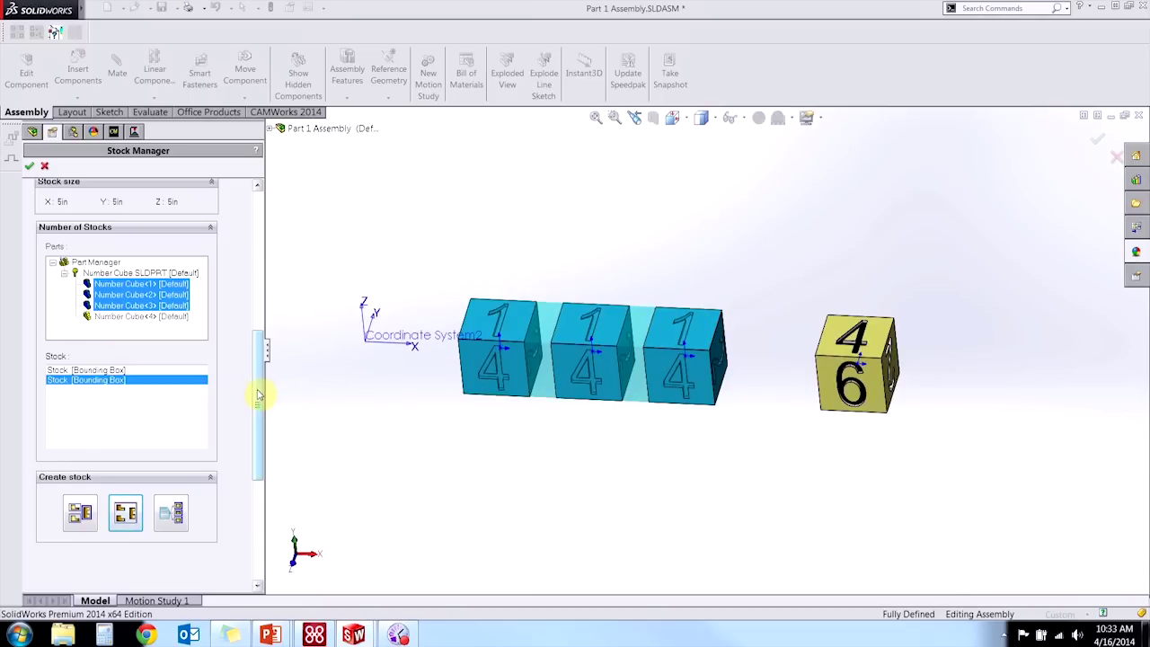
Set the combined stock's Y+ bounding box offset to 0.125 in and accept the stock definition.
{"action": "left_click_drag", "start_coordinate": [258, 393], "coordinate": [253, 302]}
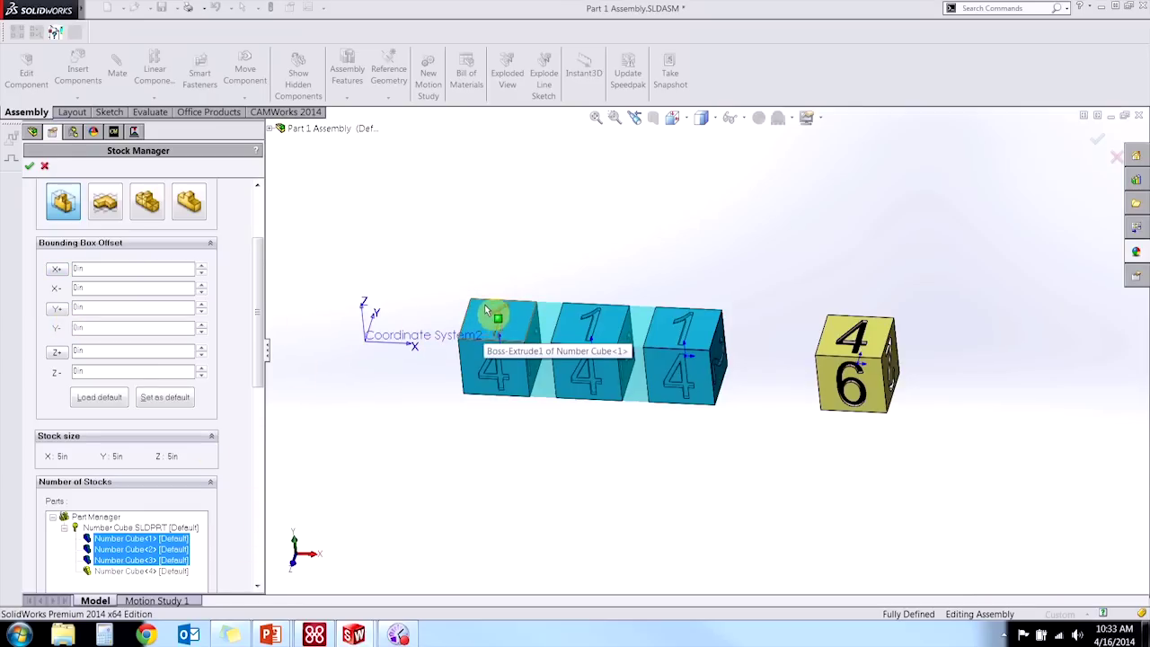
{"action": "left_click", "coordinate": [110, 307]}
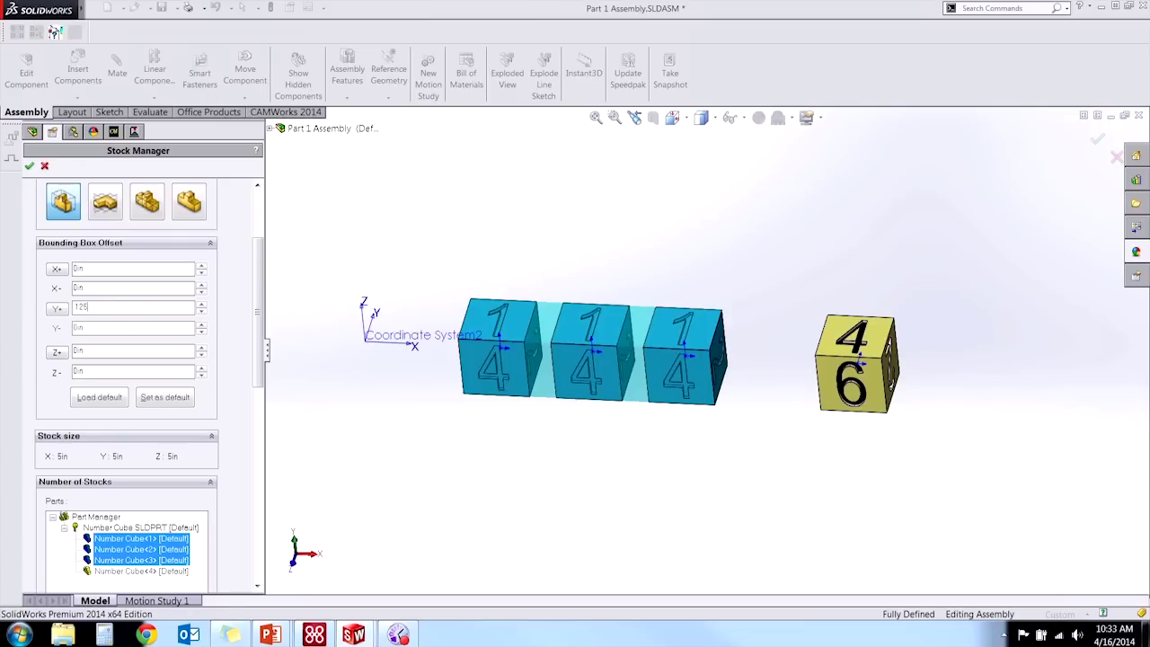
{"action": "key", "text": "Return"}
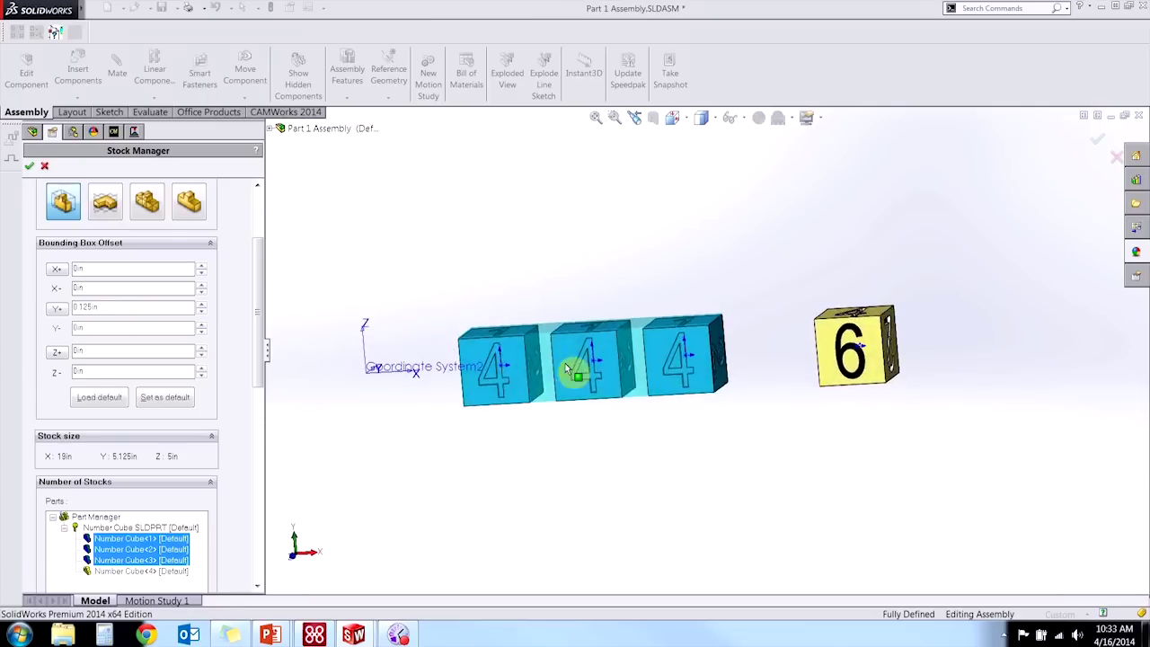
{"action": "scroll", "coordinate": [568, 368], "scroll_direction": "down", "scroll_amount": 5}
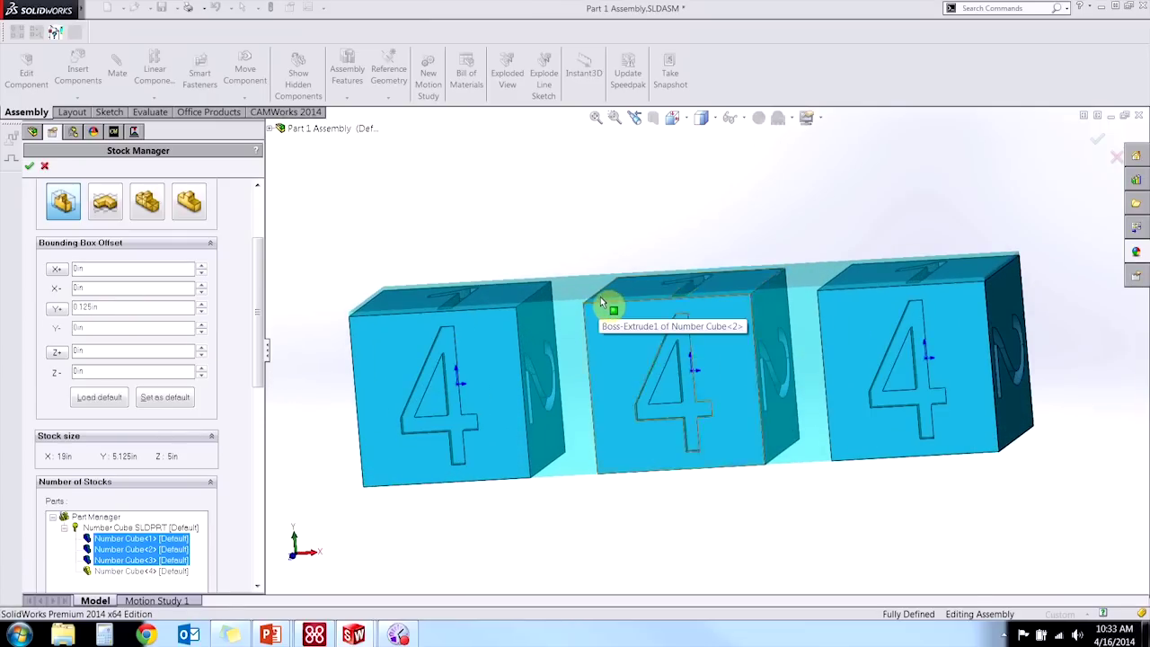
{"action": "scroll", "coordinate": [377, 282], "scroll_direction": "up", "scroll_amount": 4}
{"action": "left_click", "coordinate": [30, 165]}
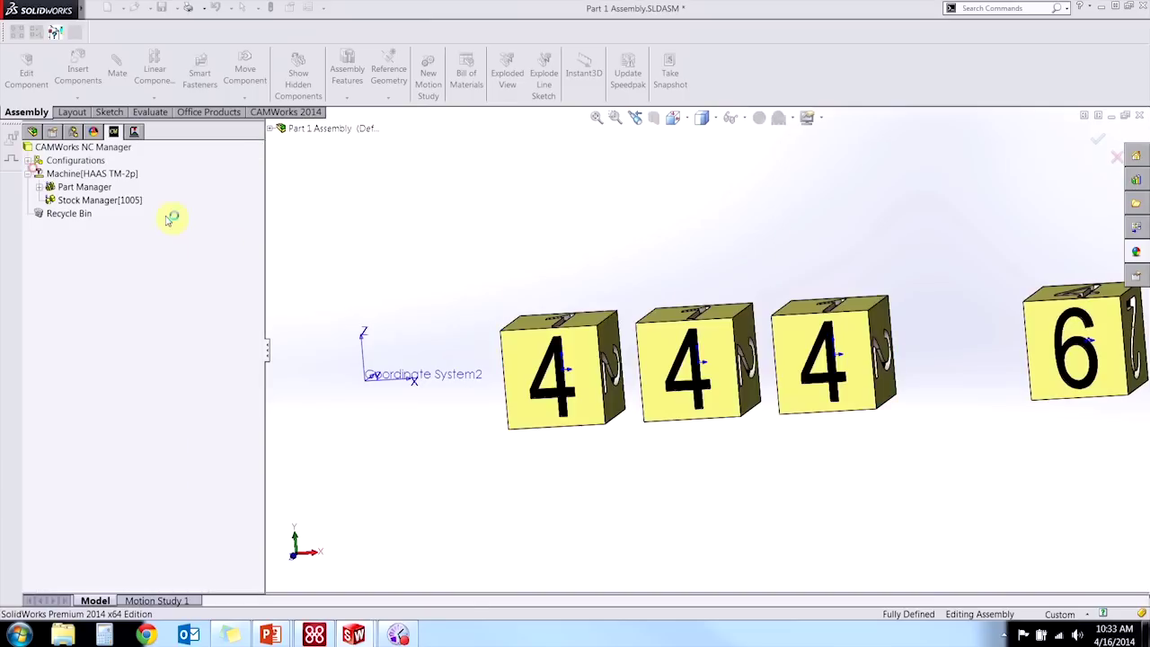
Insert a mill part setup for the Number Cube part, using the first cube's upper face with the 1 as the axis direction.
{"action": "scroll", "coordinate": [668, 292], "scroll_direction": "up", "scroll_amount": 2}
{"action": "middle_click_drag", "start_coordinate": [668, 293], "coordinate": [872, 310]}
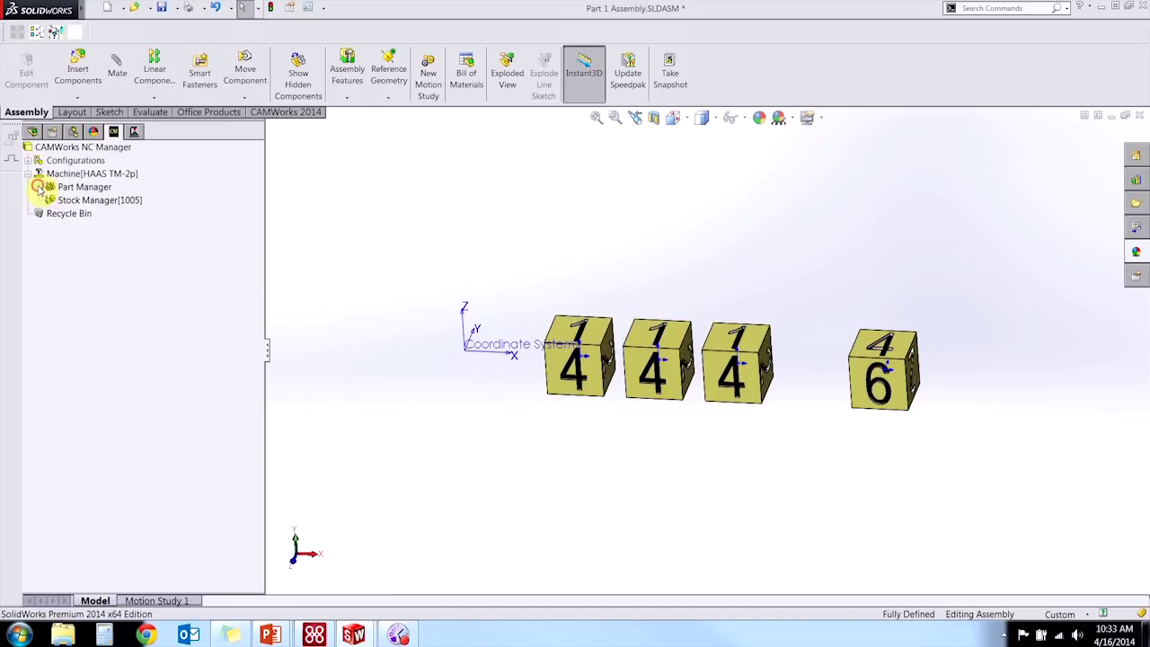
{"action": "left_click", "coordinate": [38, 187]}
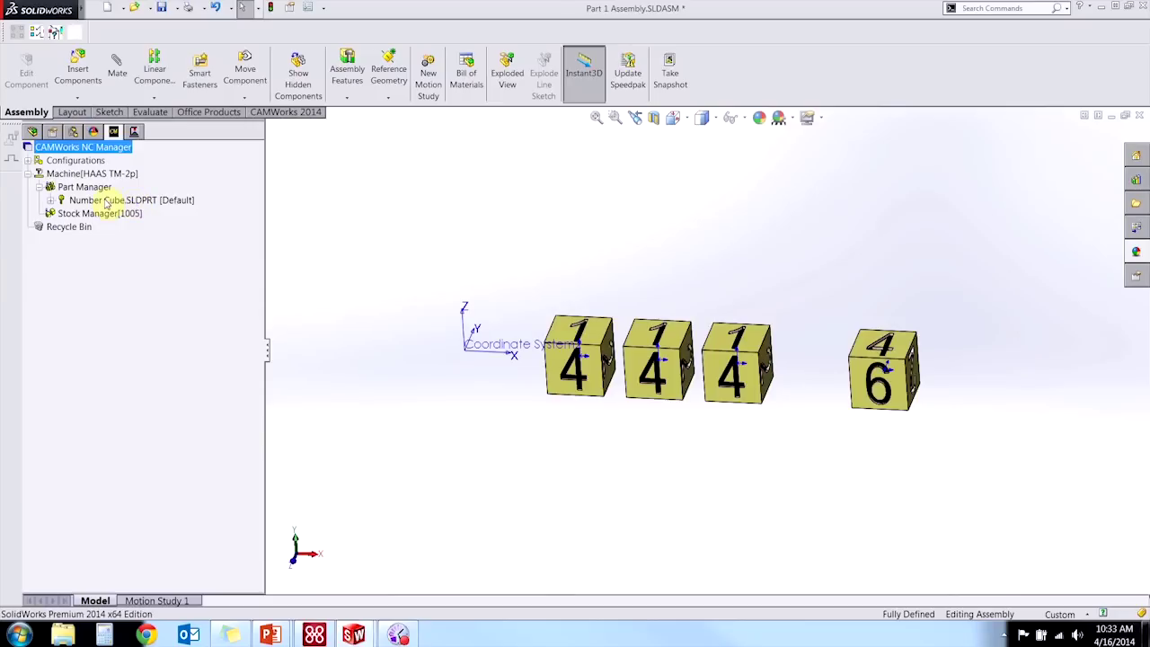
{"action": "left_click", "coordinate": [52, 201]}
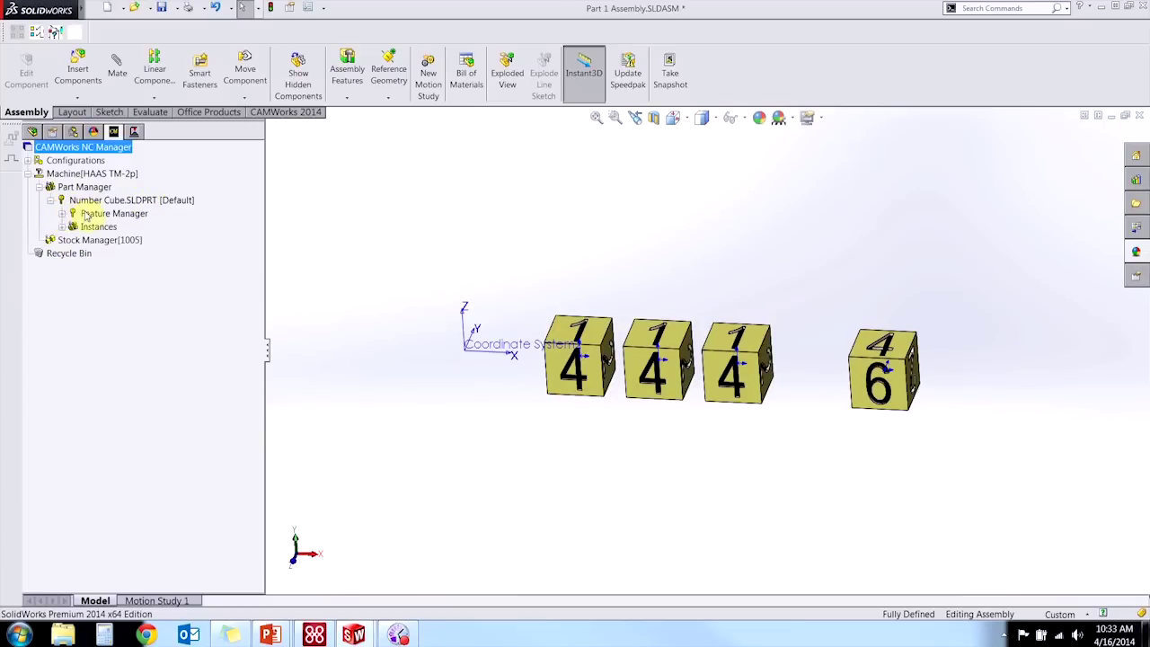
{"action": "left_click", "coordinate": [62, 214]}
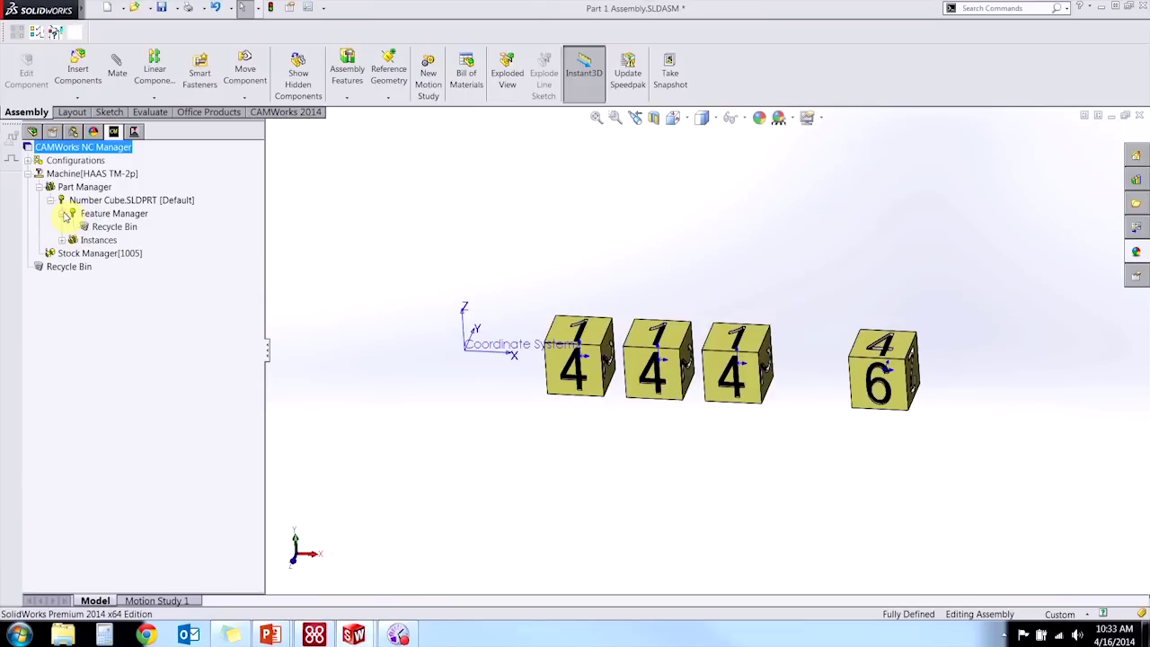
{"action": "left_click", "coordinate": [62, 240]}
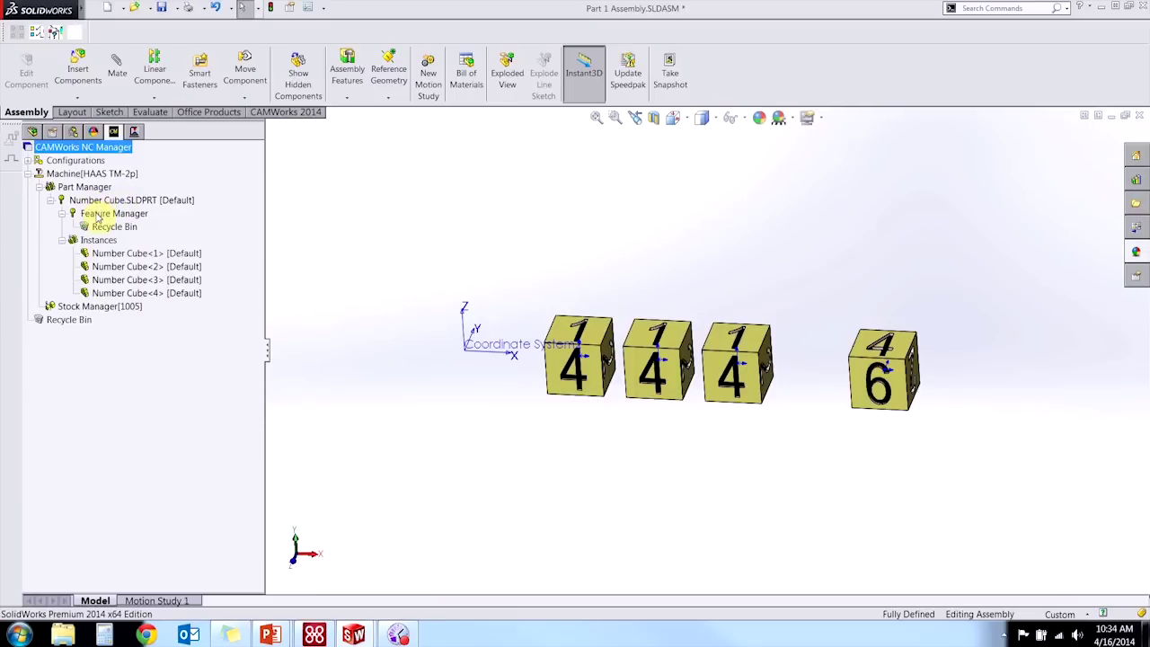
{"action": "right_click", "coordinate": [97, 216]}
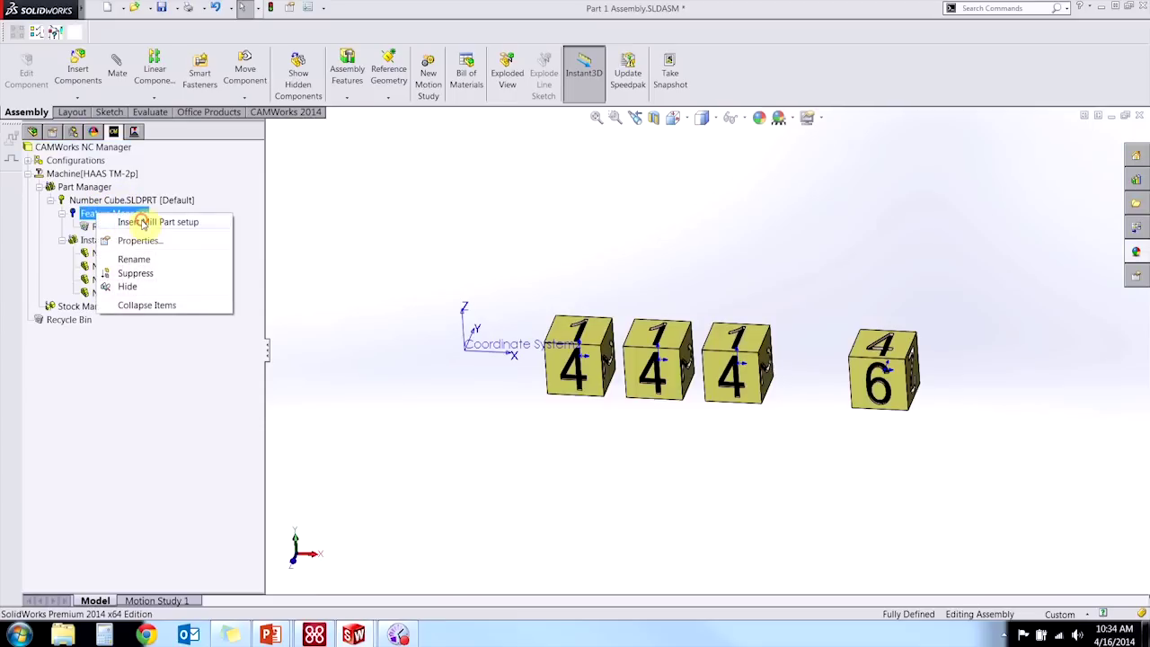
{"action": "left_click", "coordinate": [142, 222]}
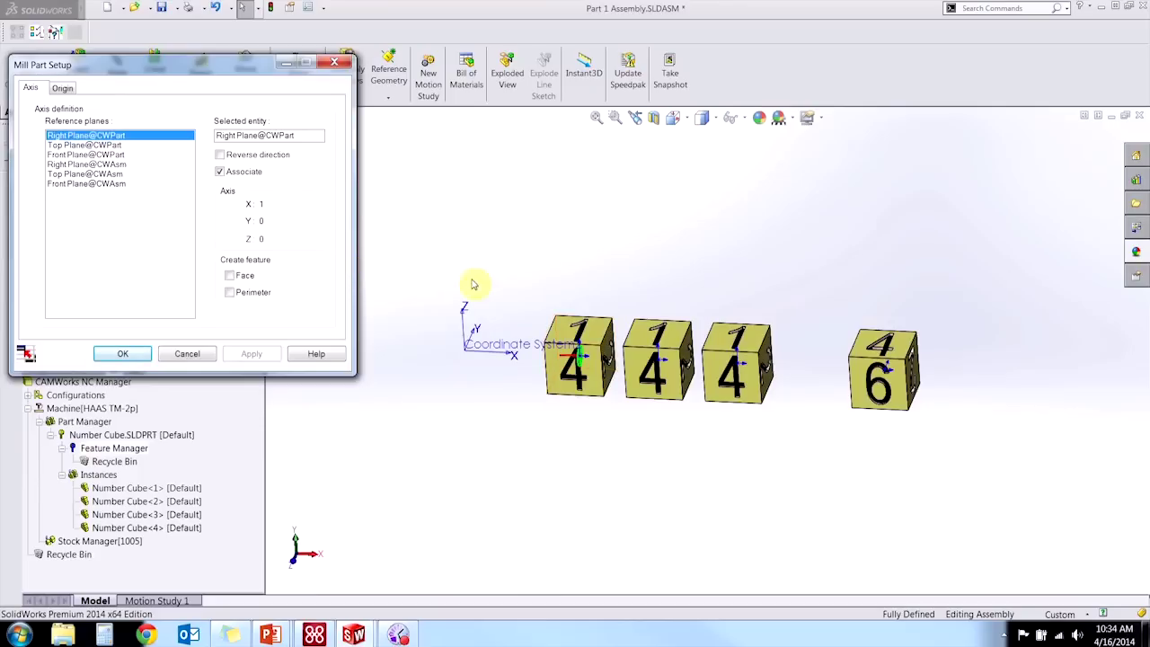
{"action": "left_click", "coordinate": [563, 328]}
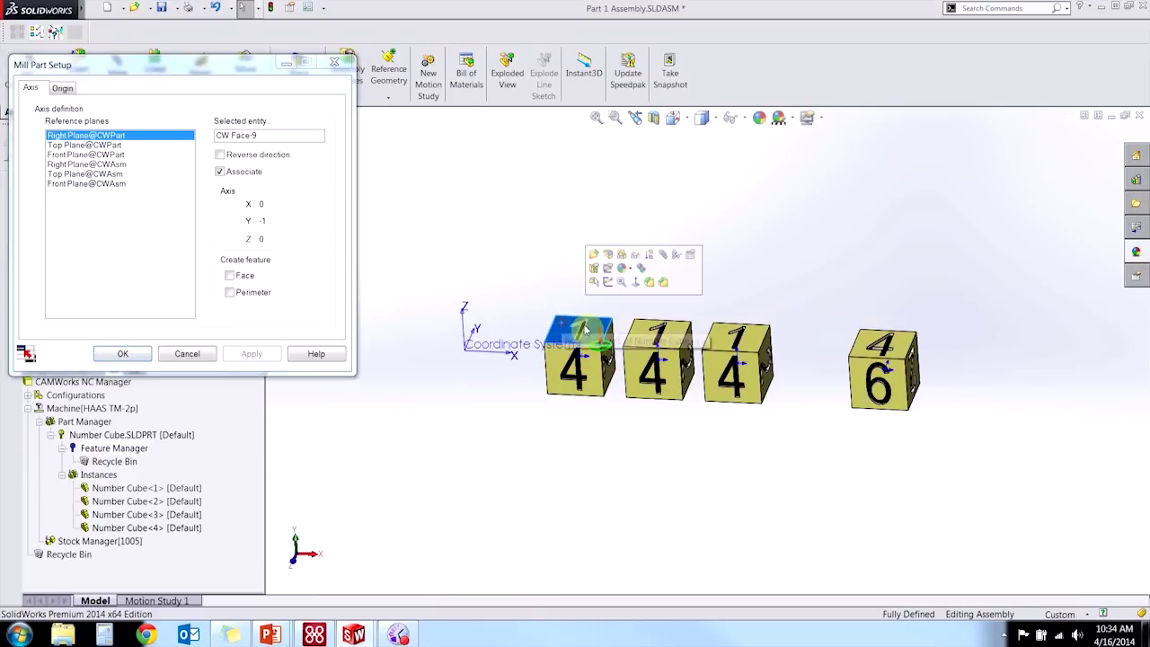
{"action": "scroll", "coordinate": [633, 351], "scroll_direction": "down", "scroll_amount": 3}
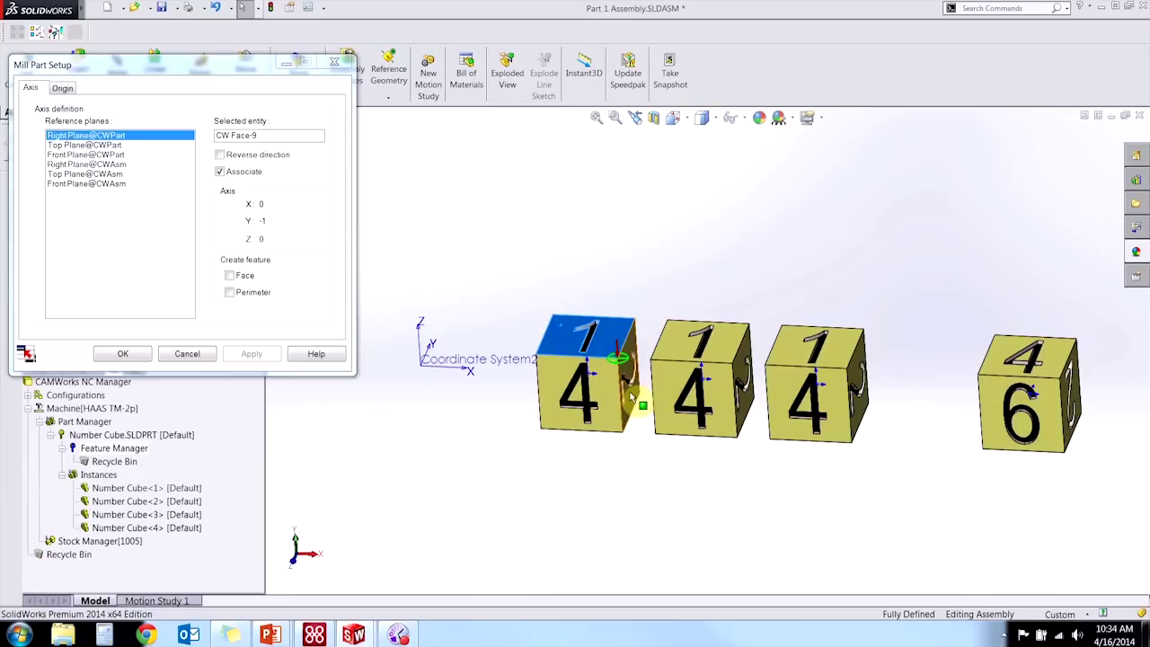
Set the mill part setup's origin by entity selection to the rear corner vertex nearest the coordinate system on the first cube's upper face.
{"action": "left_click", "coordinate": [63, 89]}
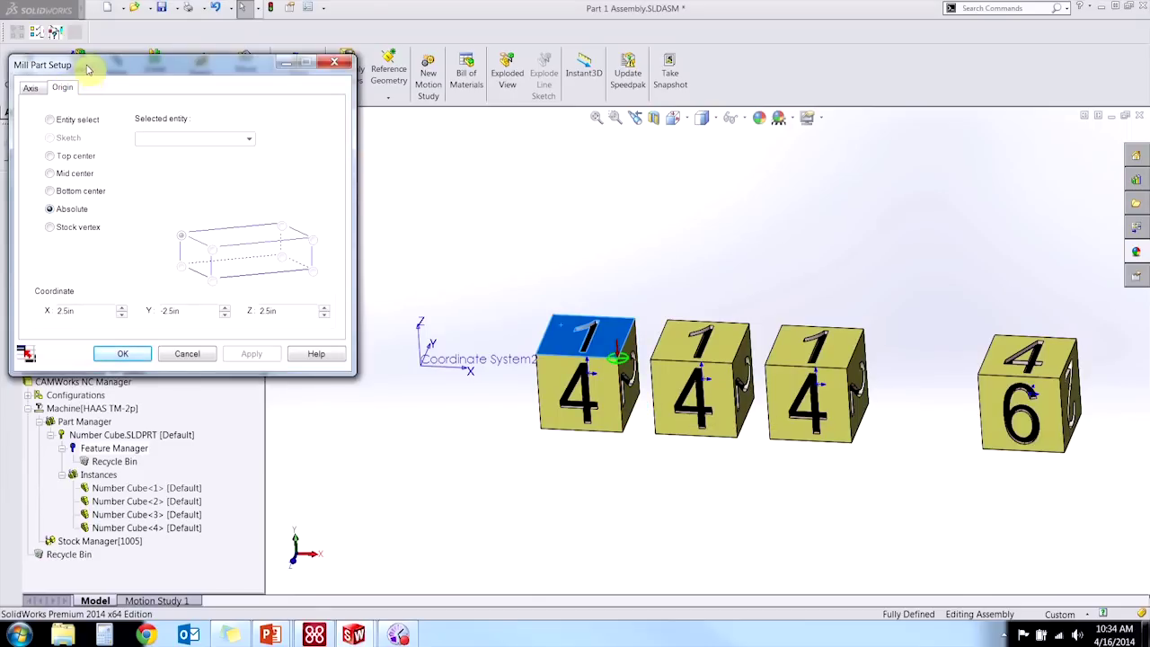
{"action": "left_click", "coordinate": [49, 119]}
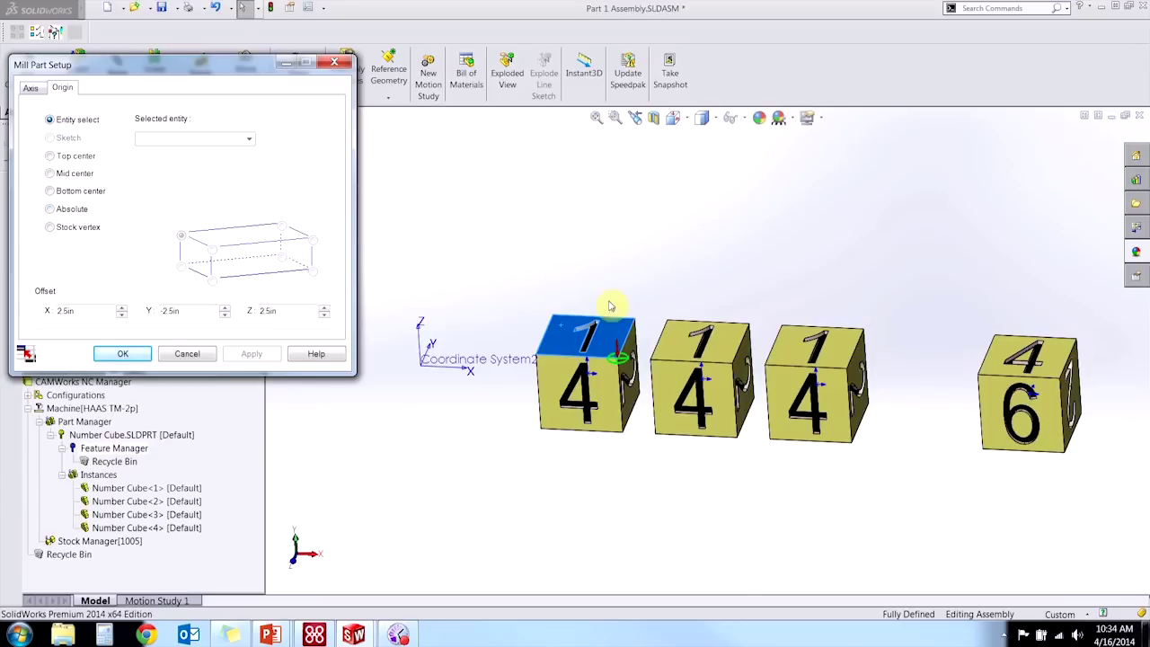
{"action": "left_click", "coordinate": [552, 317]}
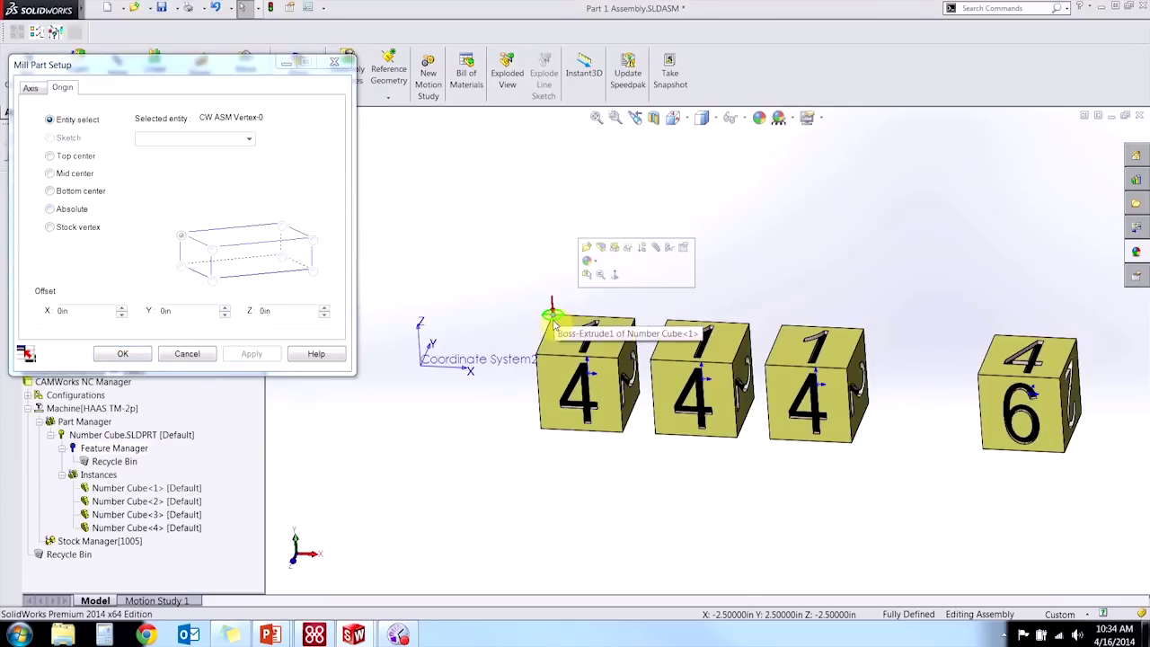
{"action": "left_click", "coordinate": [122, 353]}
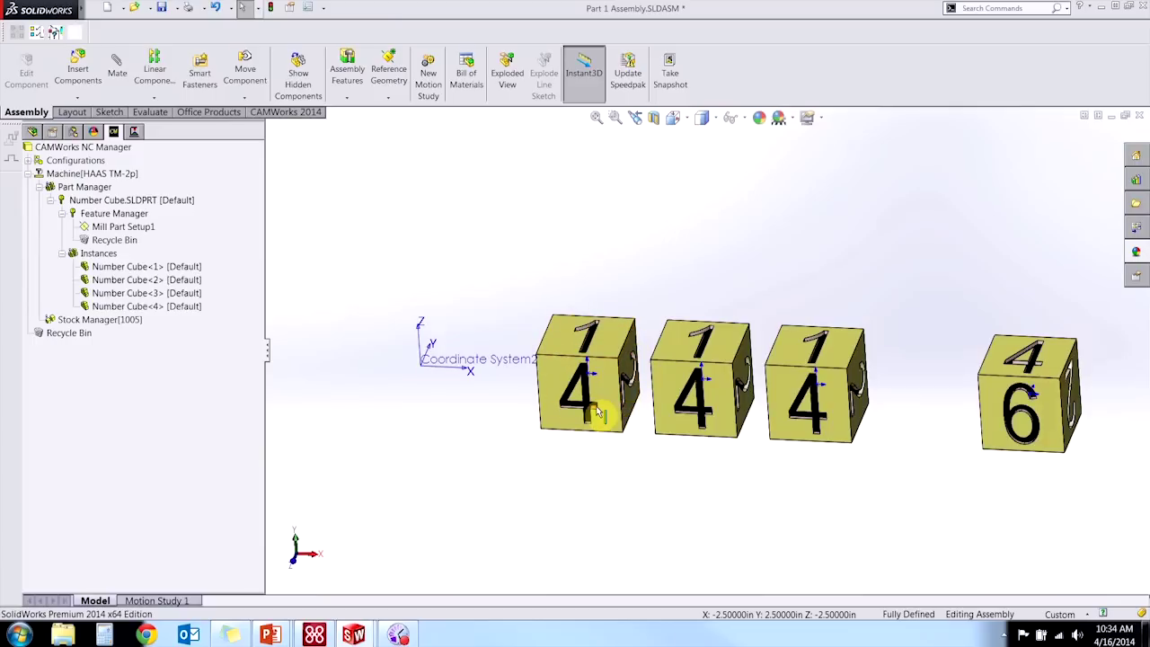
Recognize the machinable features in Mill Part Setup1, and check the pocket found and the generated setup.
{"action": "right_click", "coordinate": [112, 203]}
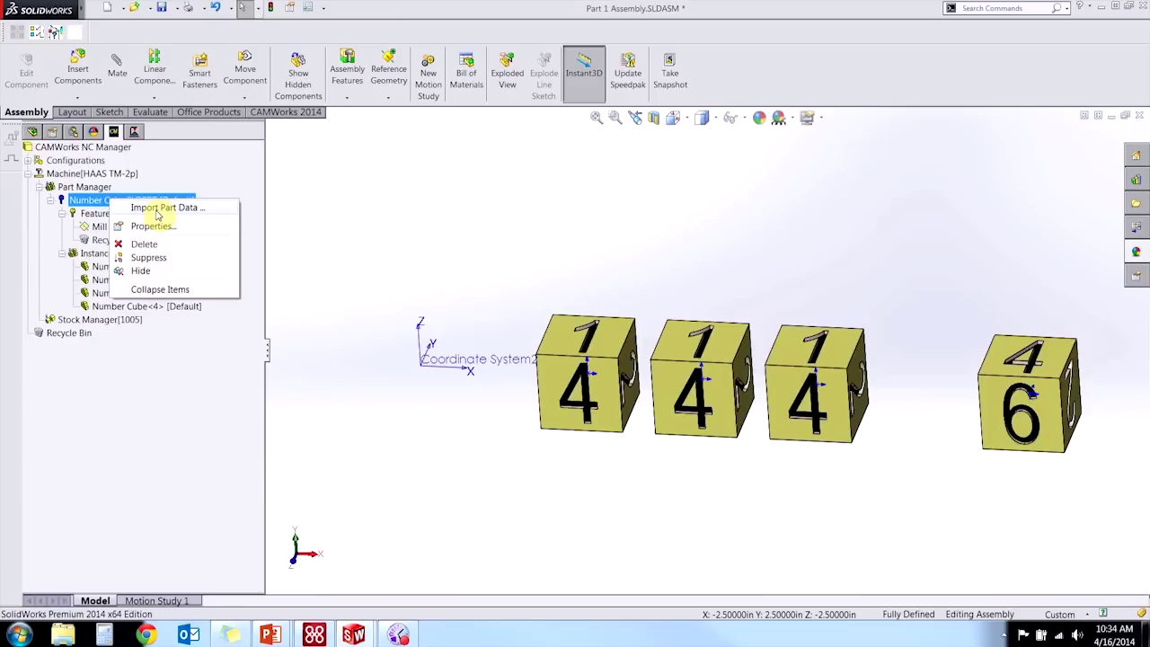
{"action": "left_click", "coordinate": [212, 189]}
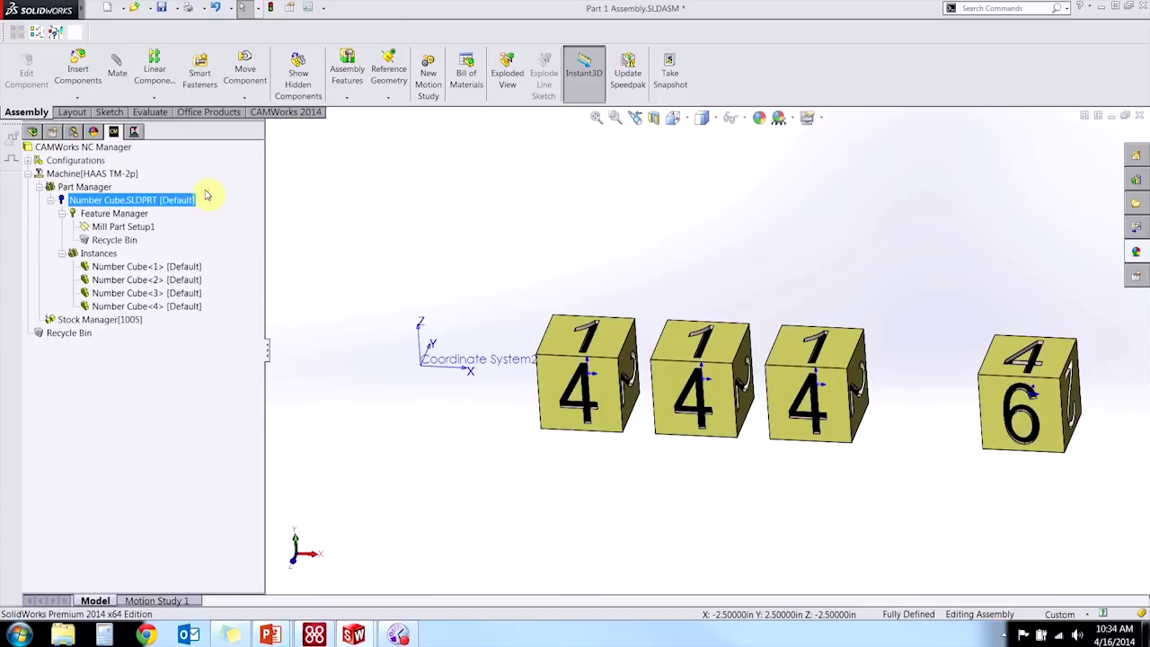
{"action": "right_click", "coordinate": [113, 215]}
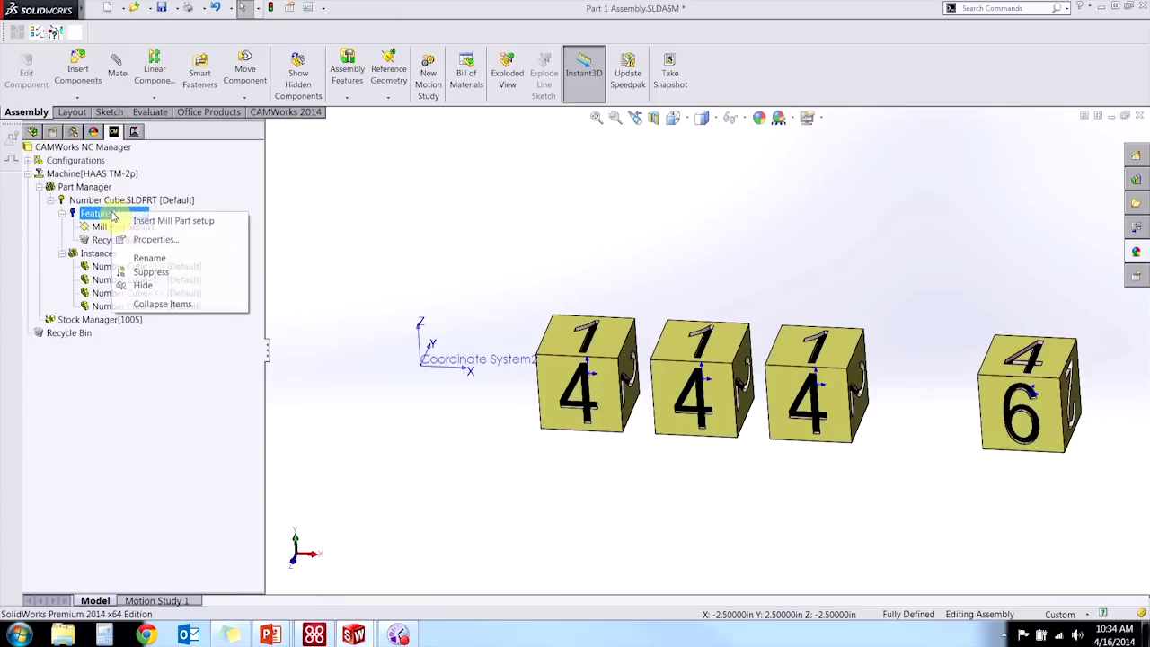
{"action": "right_click", "coordinate": [104, 227]}
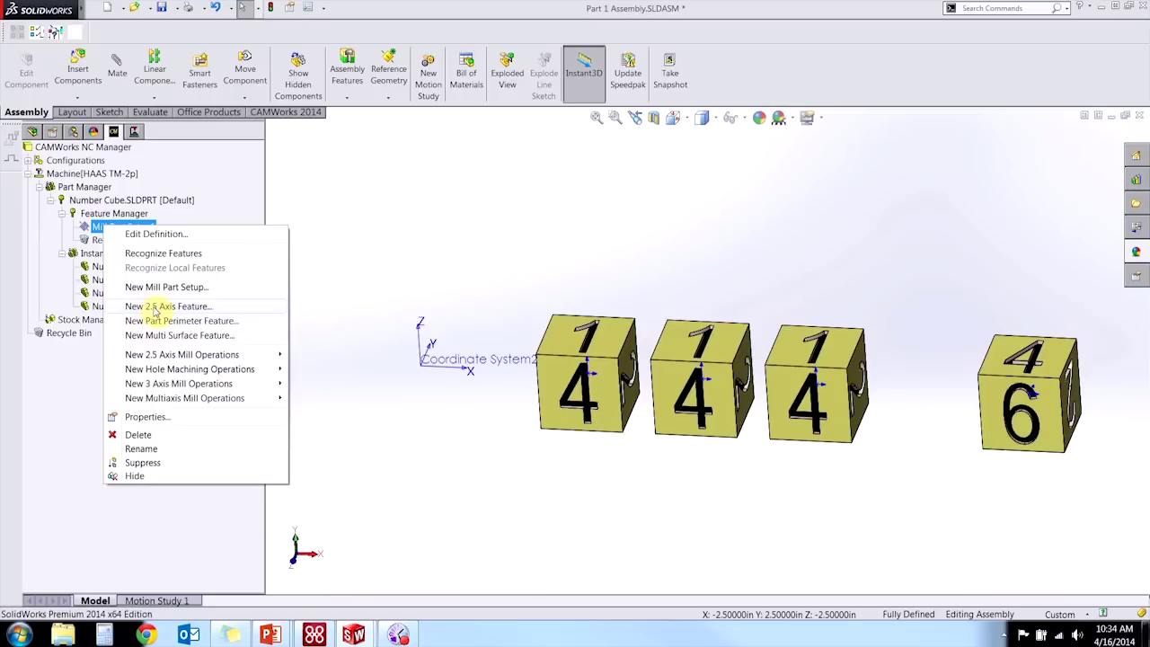
{"action": "left_click", "coordinate": [151, 256]}
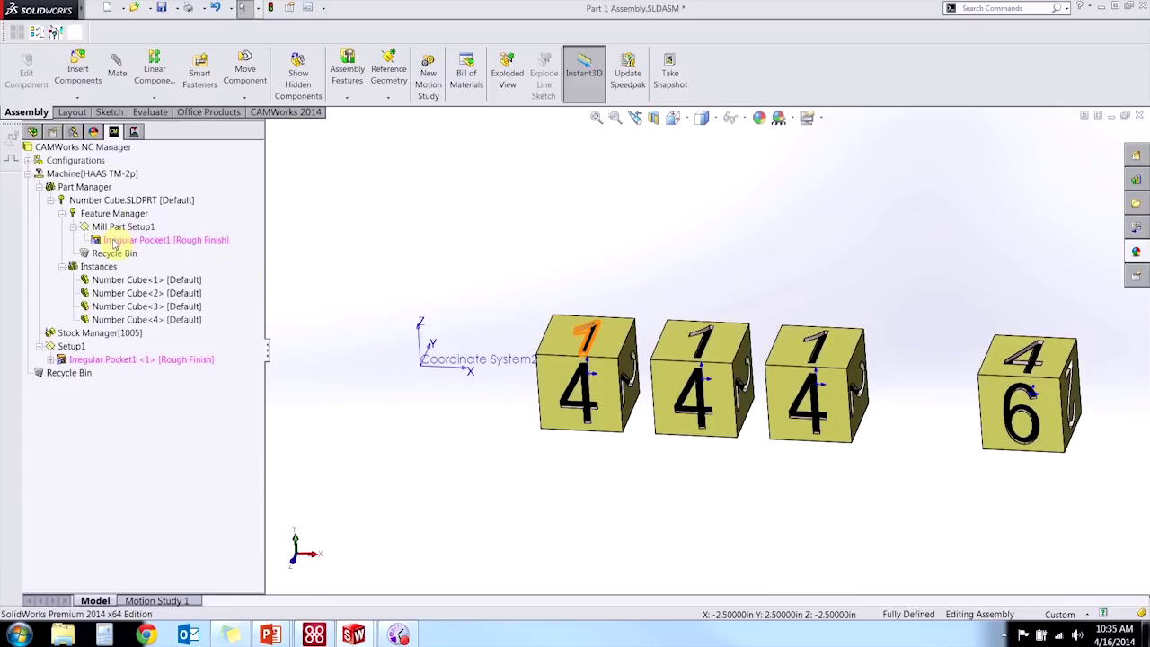
{"action": "left_click", "coordinate": [115, 242]}
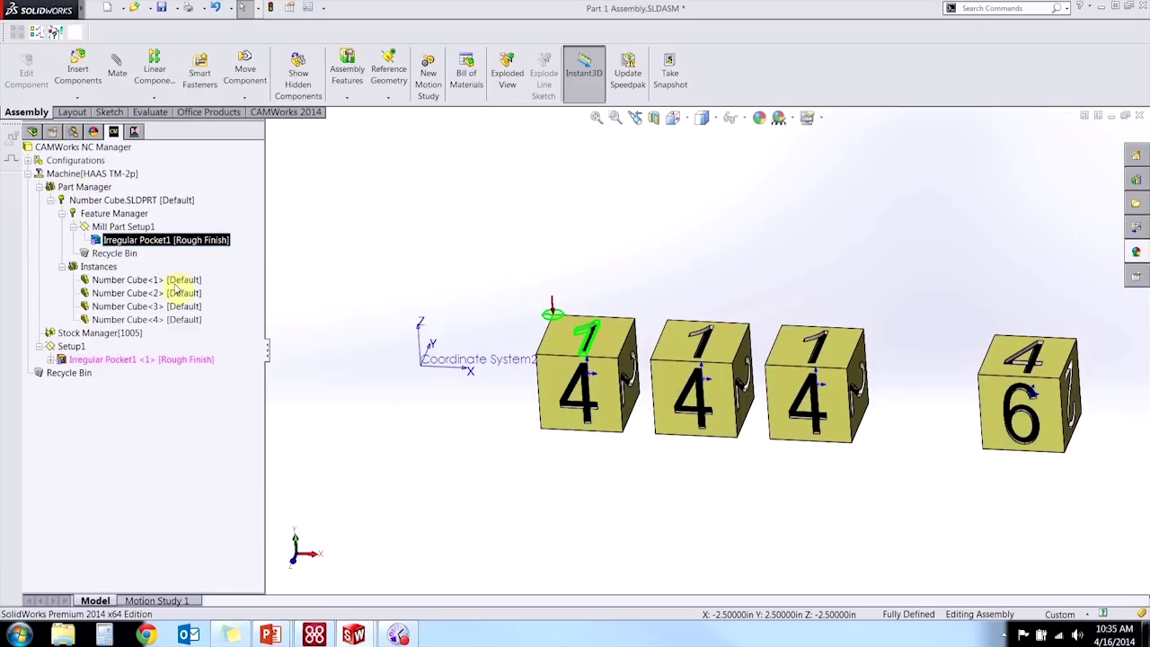
{"action": "left_click", "coordinate": [68, 347]}
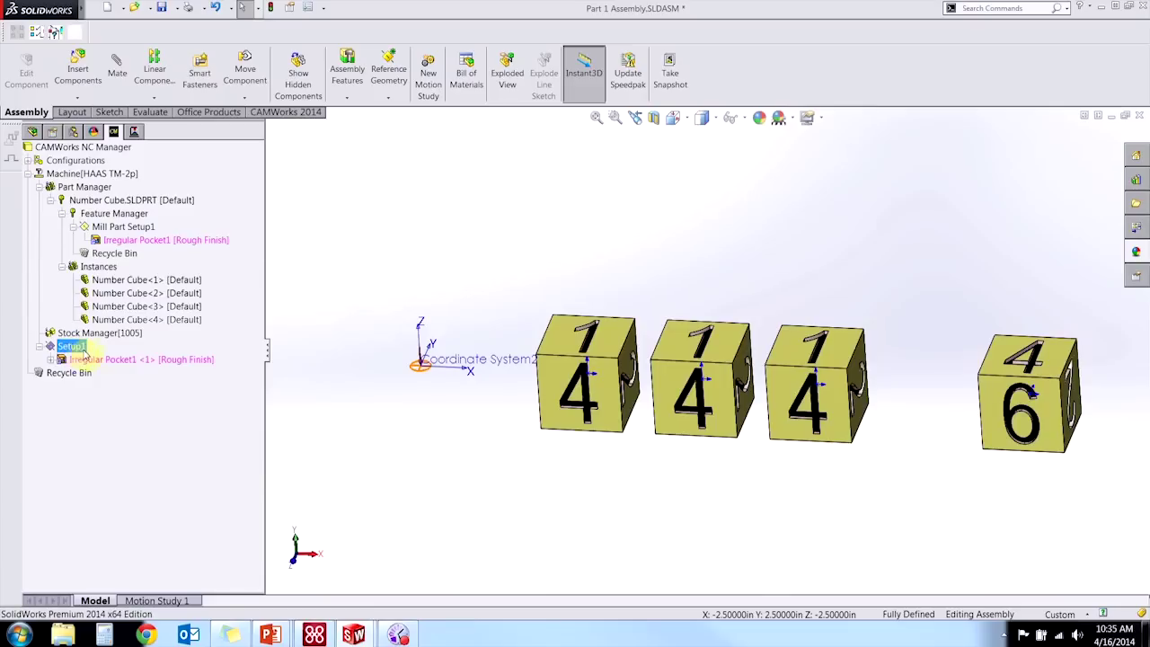
Examine the cubes square-on to the first cube's upper face with the 1, and compare the setup direction with the cube faces.
{"action": "left_click", "coordinate": [348, 322]}
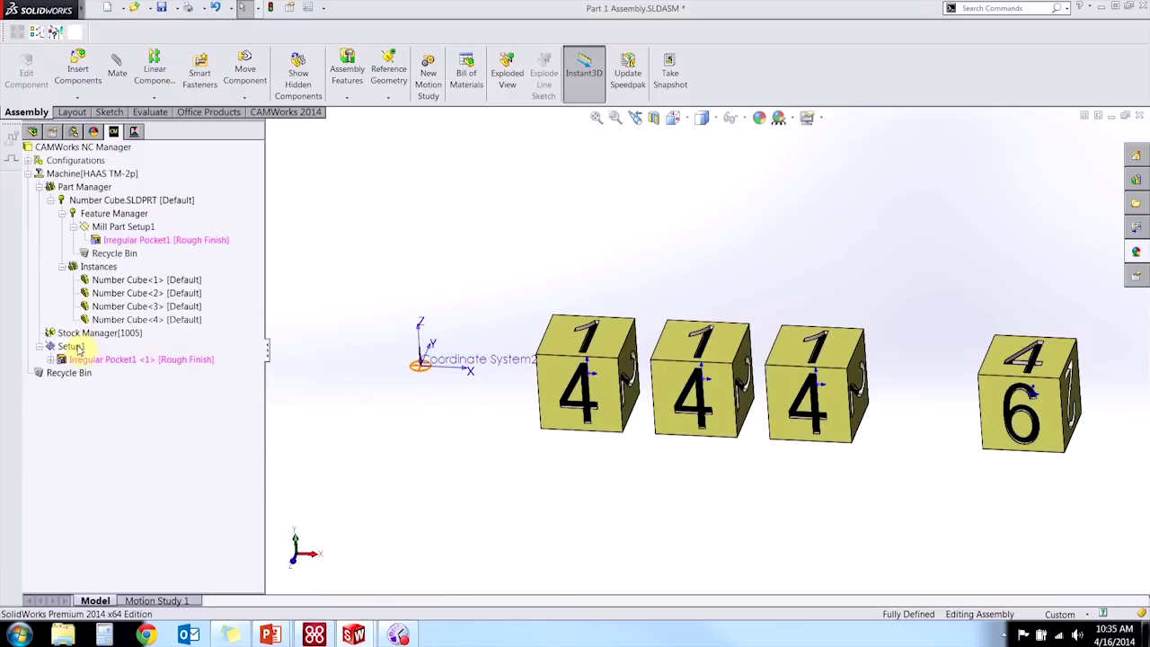
{"action": "left_click", "coordinate": [588, 325]}
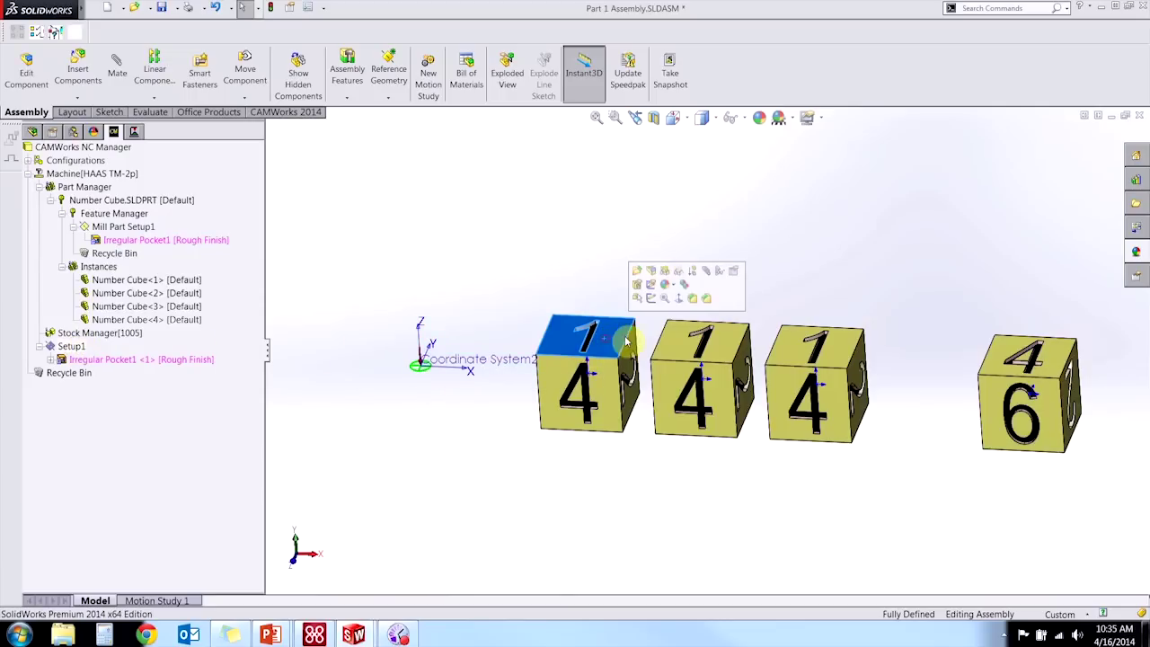
{"action": "left_click", "coordinate": [678, 306]}
{"action": "left_click", "coordinate": [625, 279]}
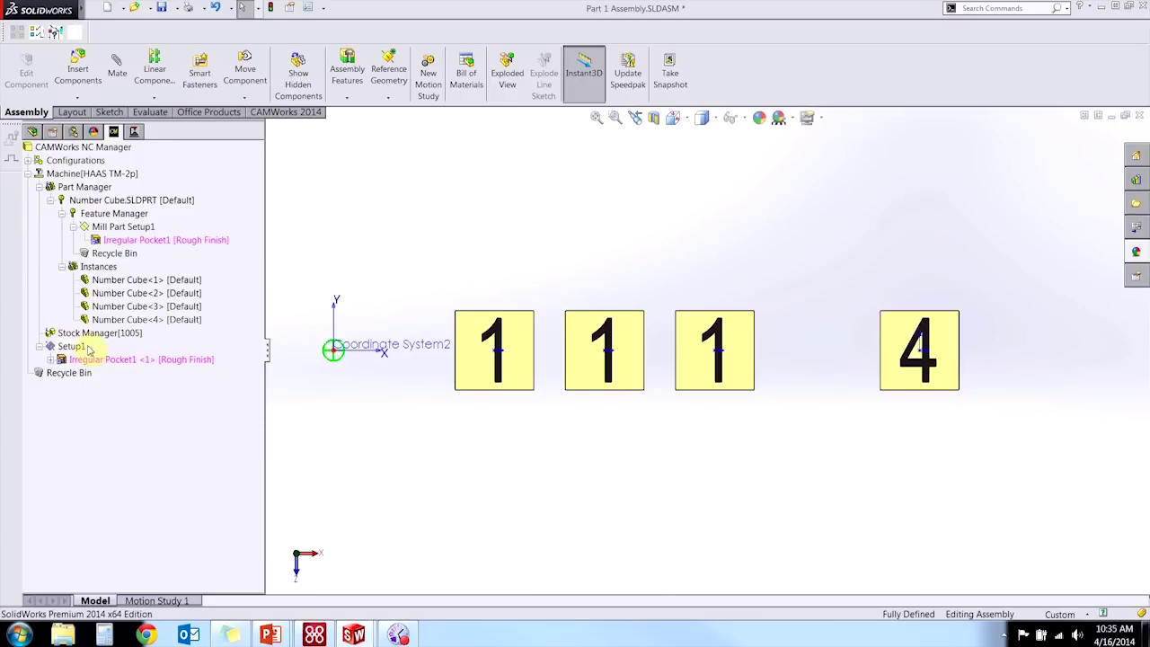
{"action": "middle_click_drag", "start_coordinate": [428, 457], "coordinate": [416, 279]}
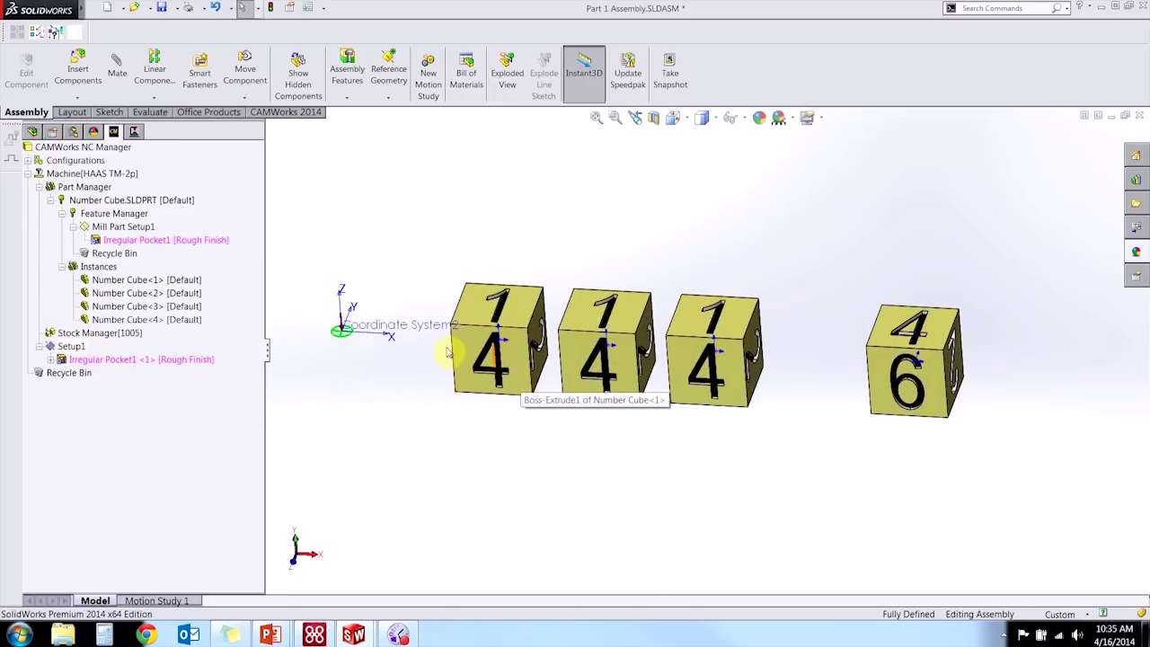
{"action": "middle_click_drag", "start_coordinate": [457, 359], "coordinate": [418, 263]}
Insert a second mill part setup for the Number Cube part, using the first cube's front face with the 4 as the axis direction.
{"action": "right_click", "coordinate": [123, 228]}
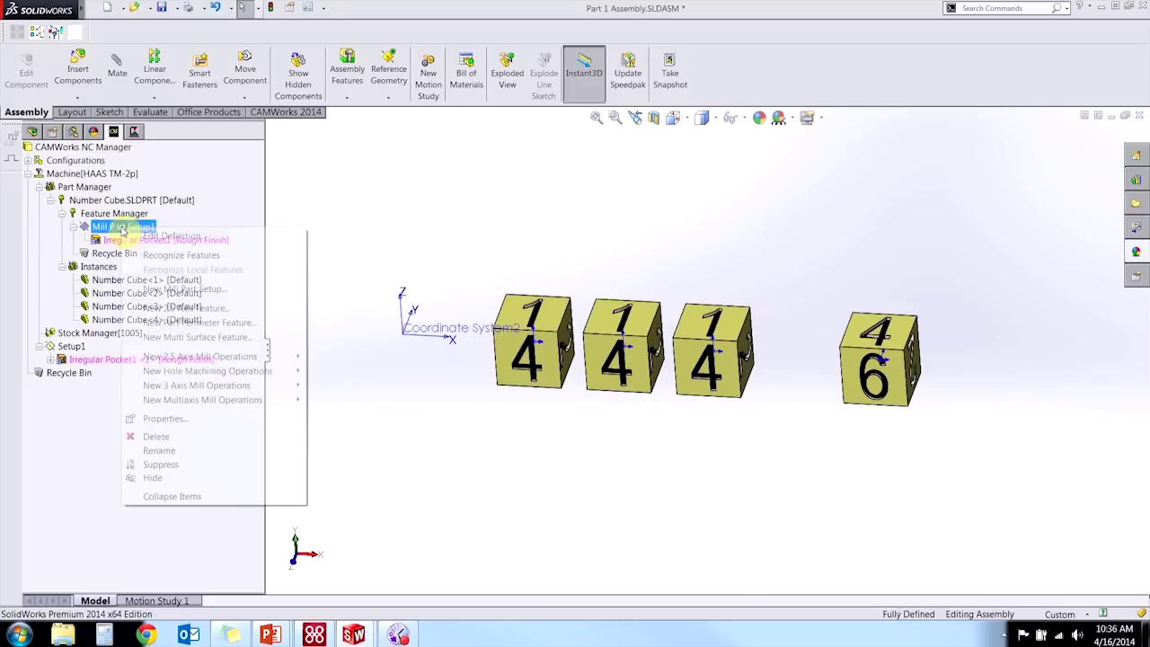
{"action": "left_click", "coordinate": [154, 288]}
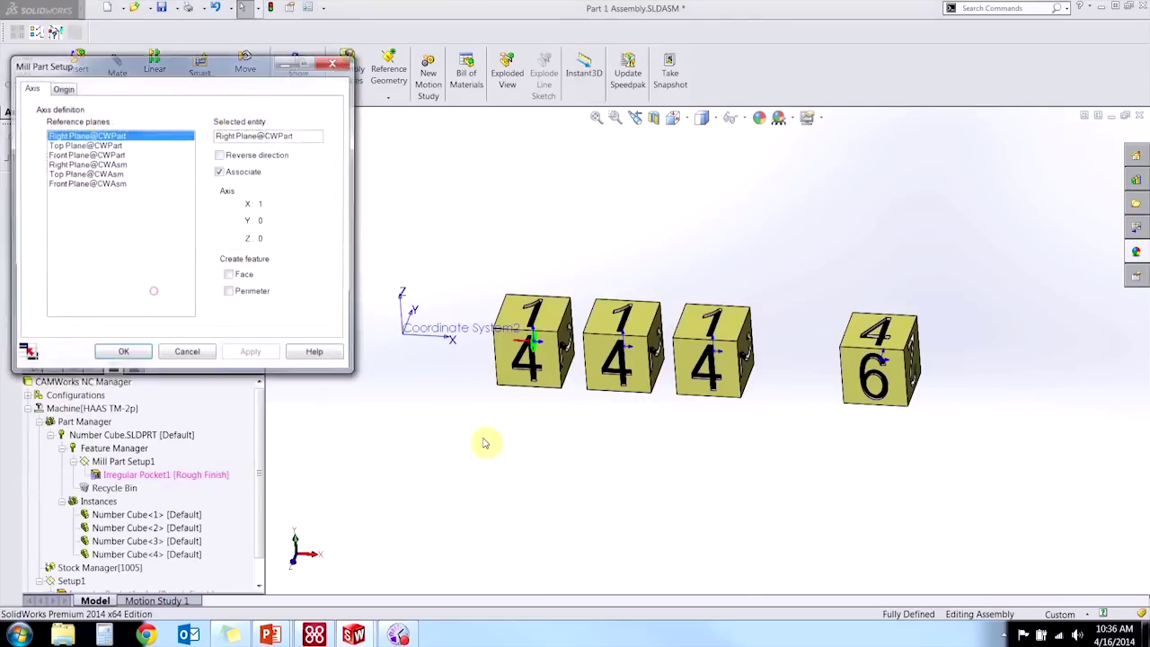
{"action": "left_click", "coordinate": [509, 353]}
{"action": "scroll", "coordinate": [513, 350], "scroll_direction": "down", "scroll_amount": 4}
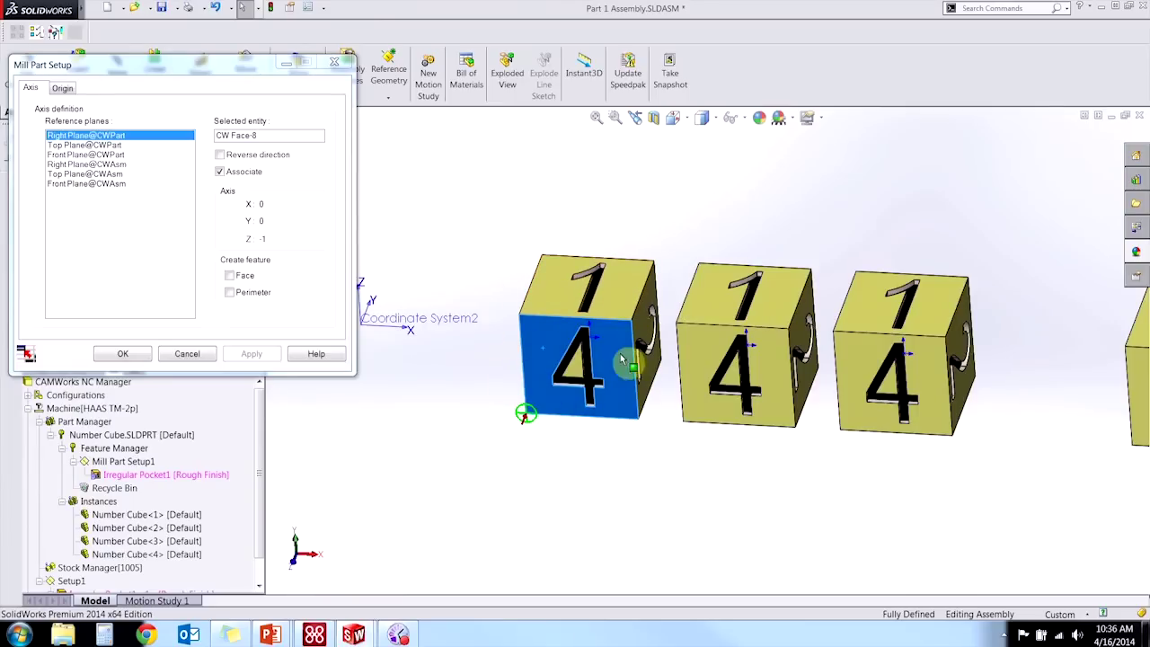
Set the new setup's origin by entity selection to the 4 face's lower corner vertex nearest the second cube, and accept the setup.
{"action": "left_click", "coordinate": [63, 89]}
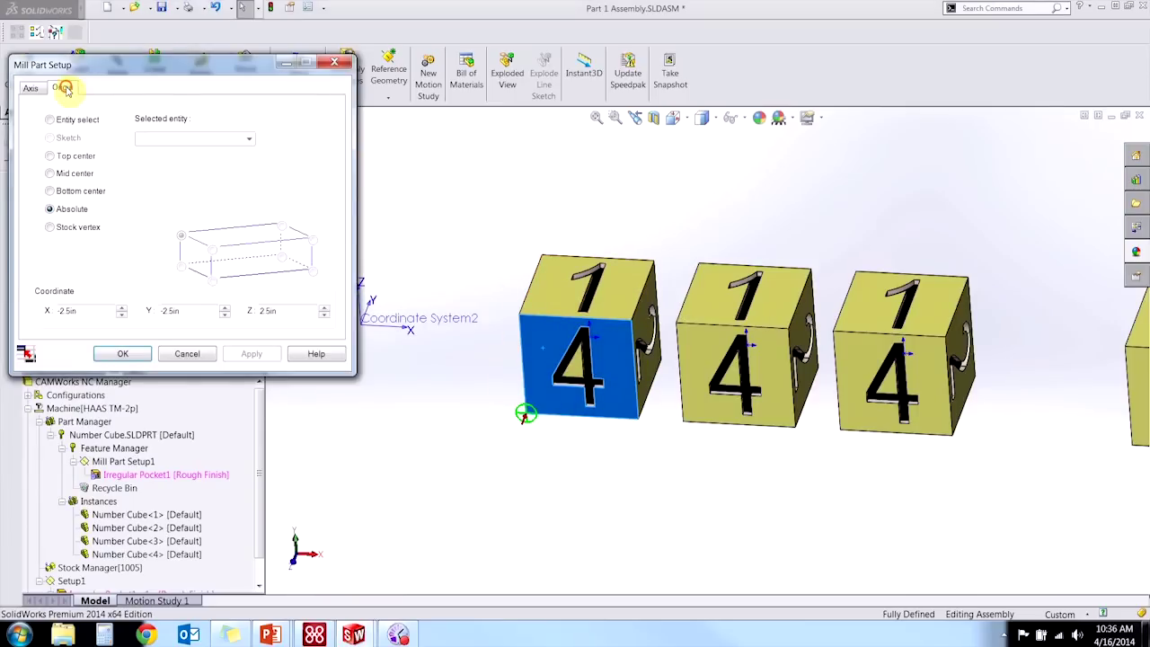
{"action": "left_click", "coordinate": [50, 120]}
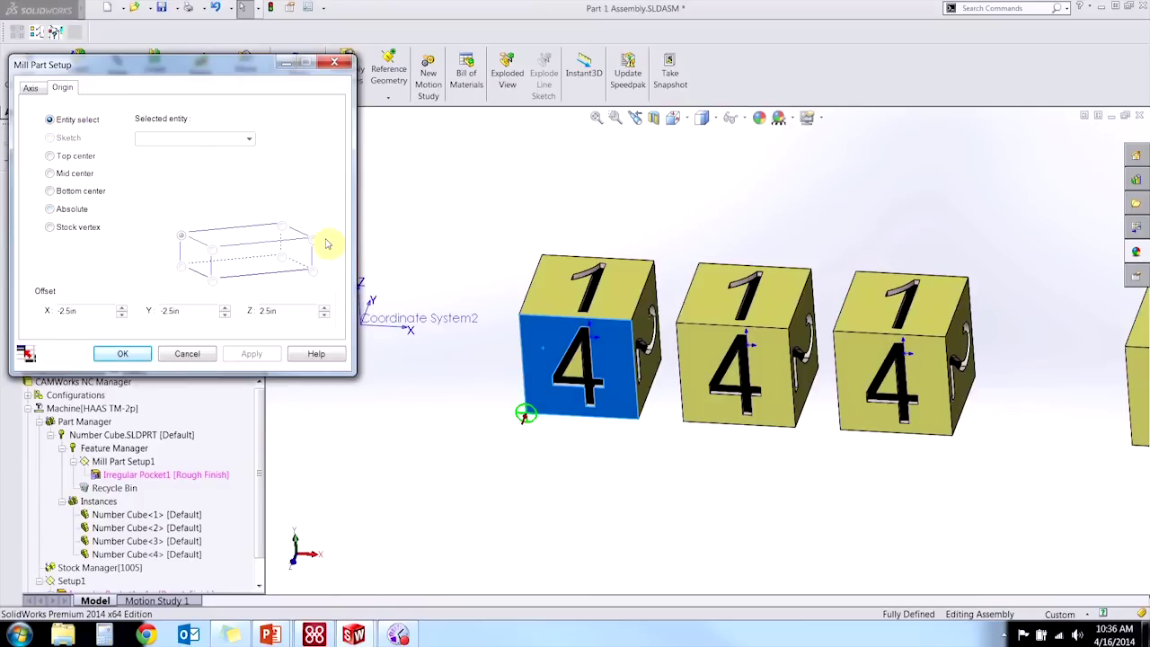
{"action": "left_click", "coordinate": [637, 420]}
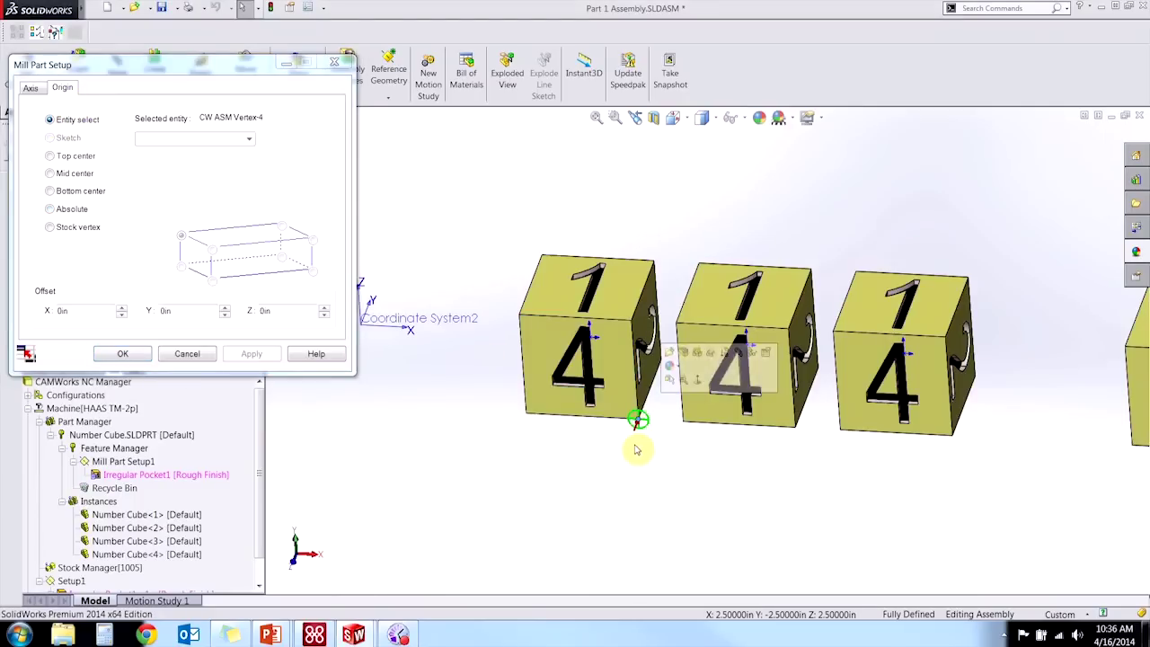
{"action": "left_click", "coordinate": [122, 353]}
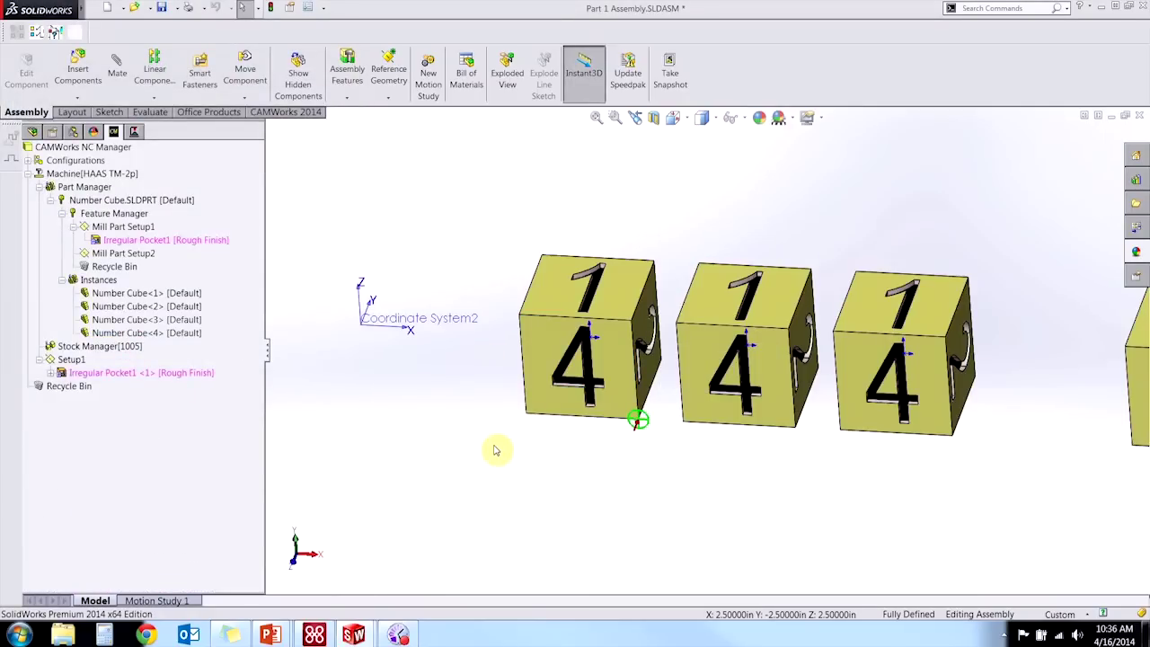
Recognize the machinable features in Mill Part Setup2, and check the direction of Setup1 against the four cubes.
{"action": "right_click", "coordinate": [119, 254]}
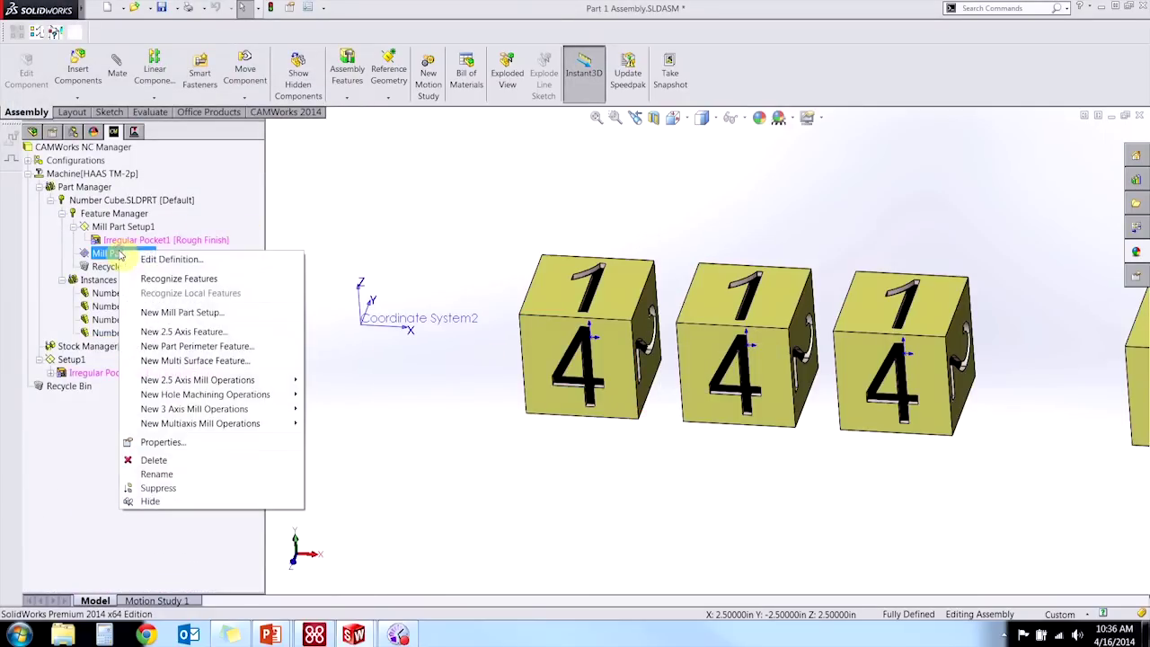
{"action": "left_click", "coordinate": [176, 278]}
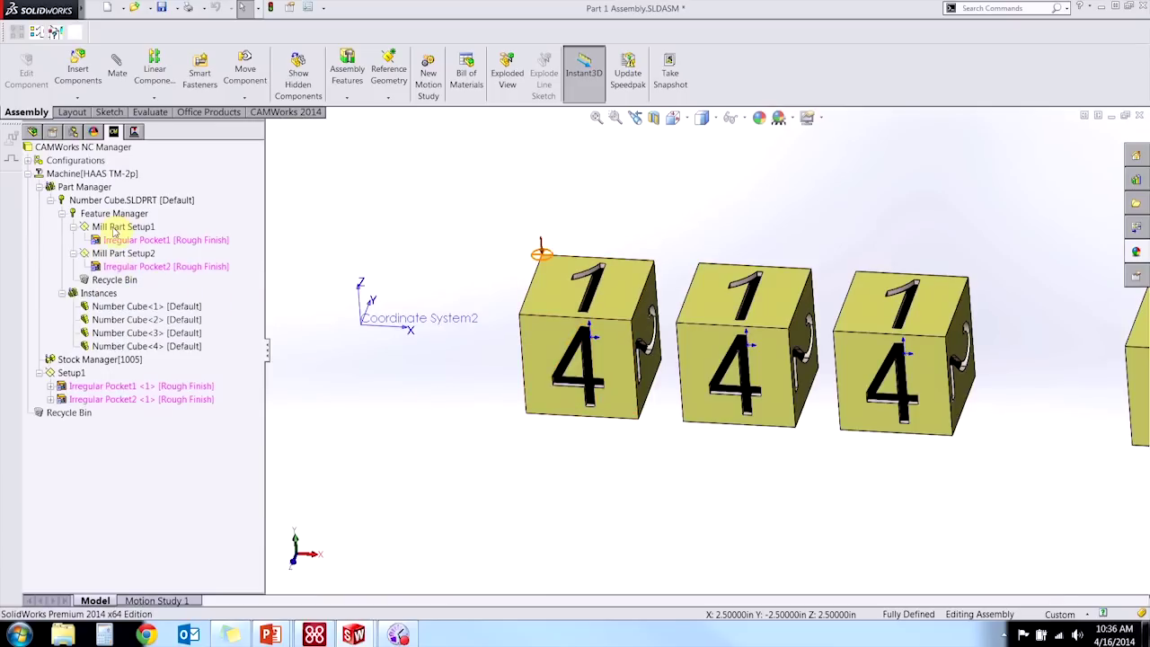
{"action": "left_click", "coordinate": [71, 373]}
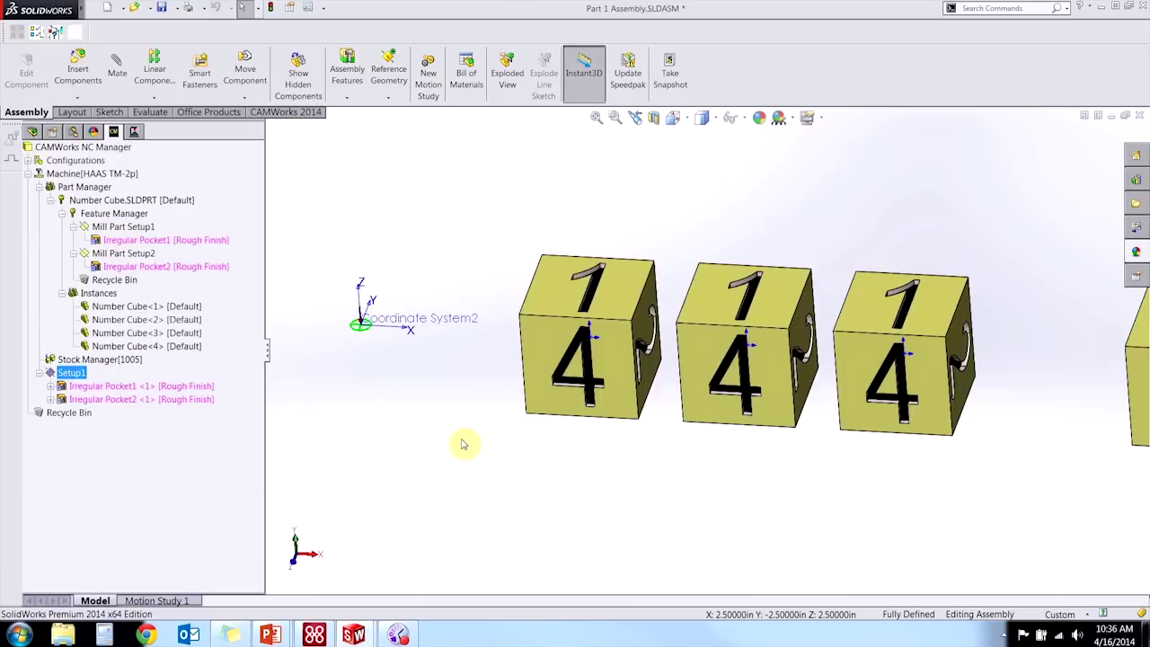
{"action": "scroll", "coordinate": [521, 444], "scroll_direction": "up", "scroll_amount": 5}
{"action": "scroll", "coordinate": [845, 355], "scroll_direction": "down", "scroll_amount": 3}
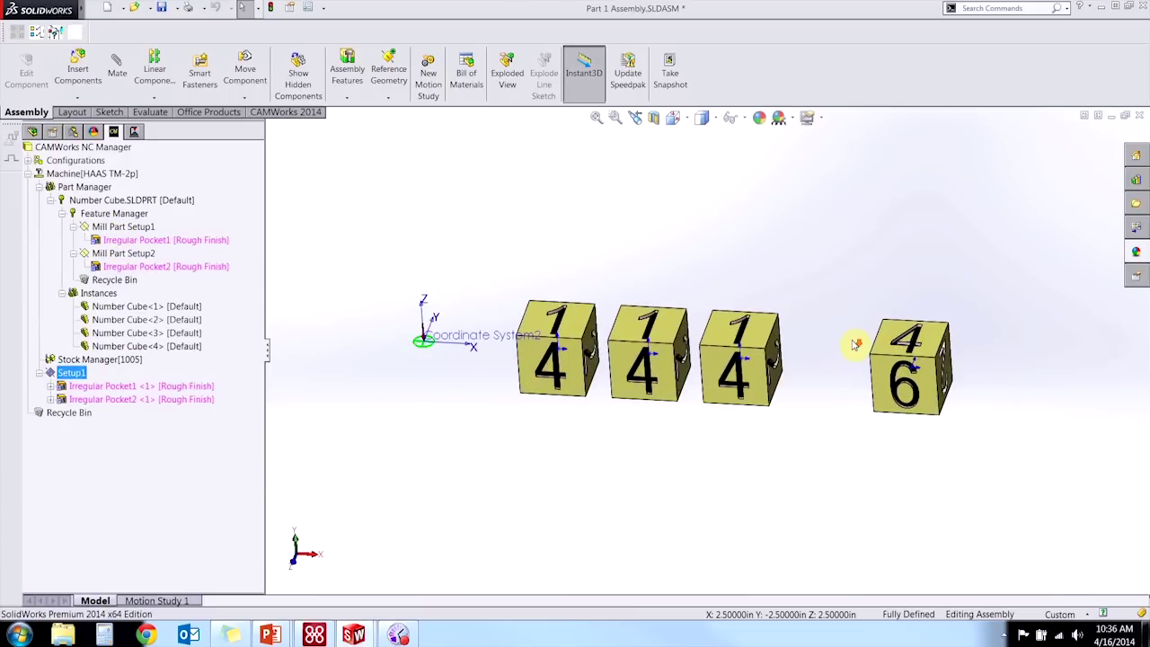
Highlight Irregular Pocket1 and Irregular Pocket2 under Setup1 in turn, and examine square-on which cubes each pocket applies to.
{"action": "left_click", "coordinate": [95, 388]}
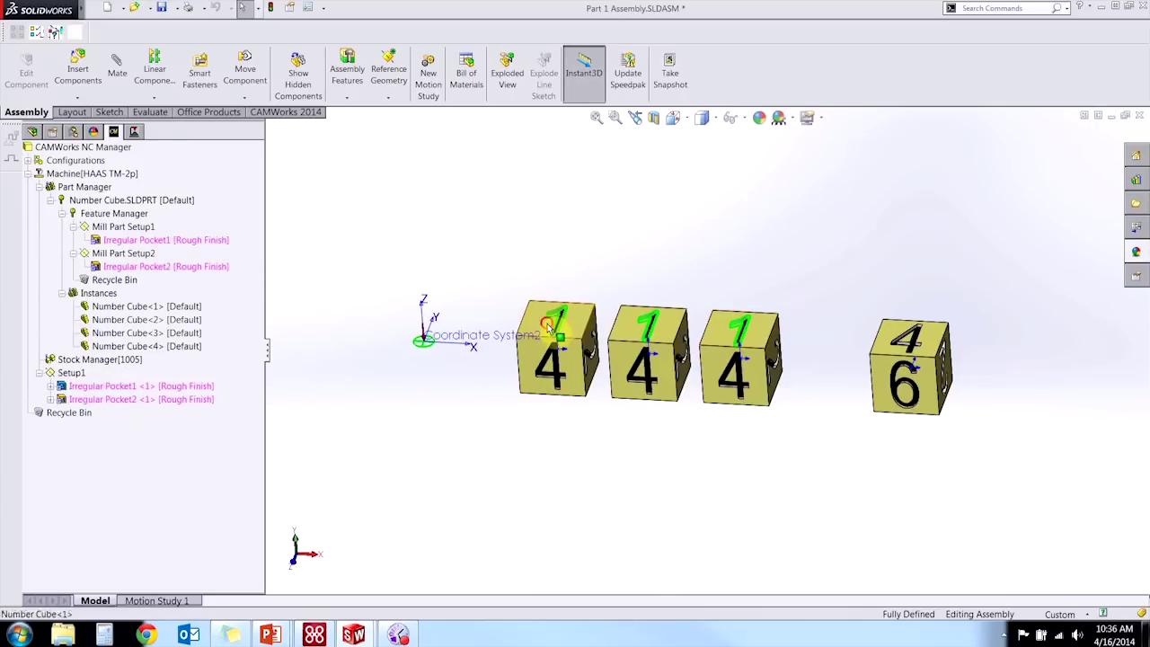
{"action": "left_click", "coordinate": [570, 310]}
{"action": "left_click", "coordinate": [629, 269]}
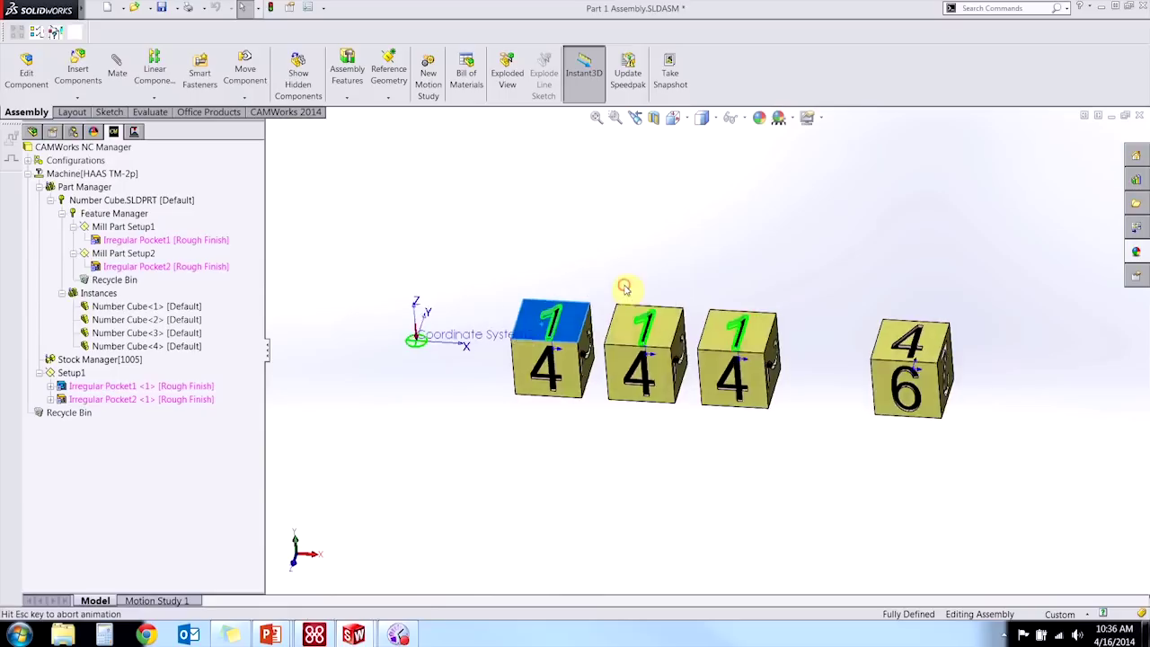
{"action": "left_click", "coordinate": [685, 250]}
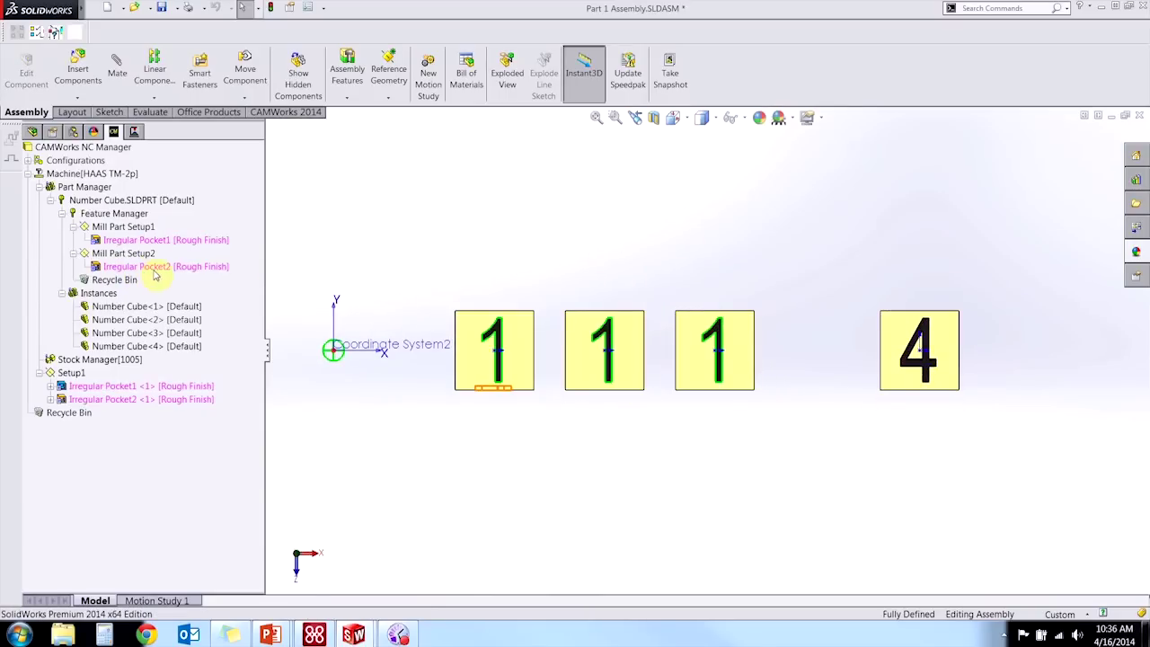
{"action": "left_click", "coordinate": [132, 399]}
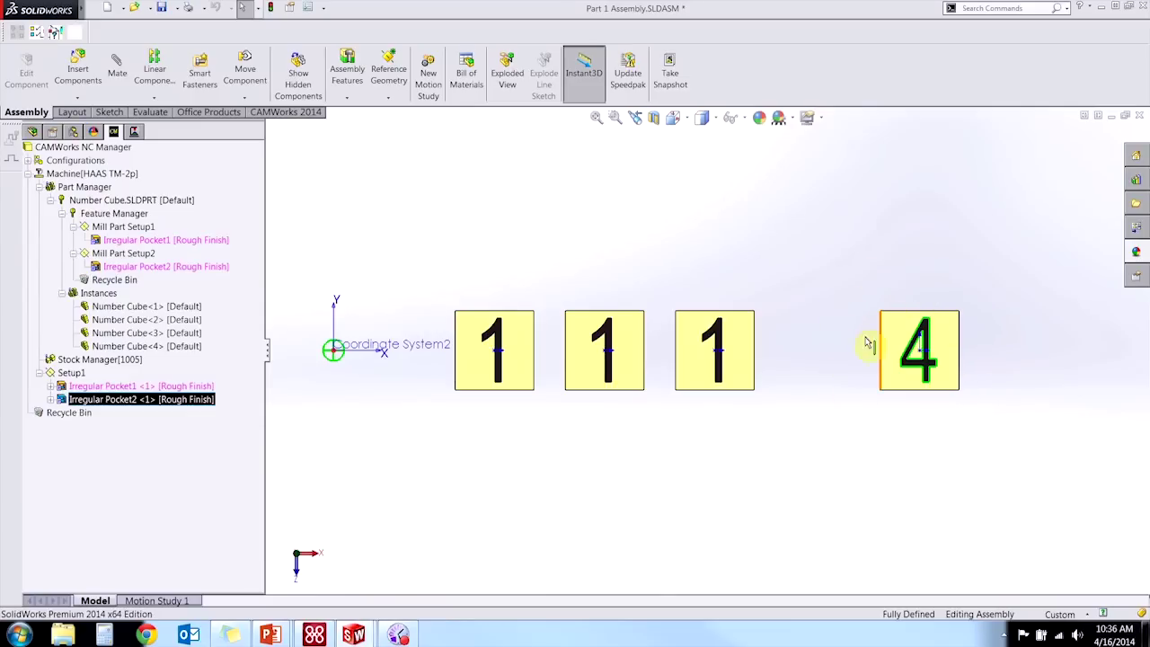
{"action": "middle_click_drag", "start_coordinate": [561, 469], "coordinate": [550, 242]}
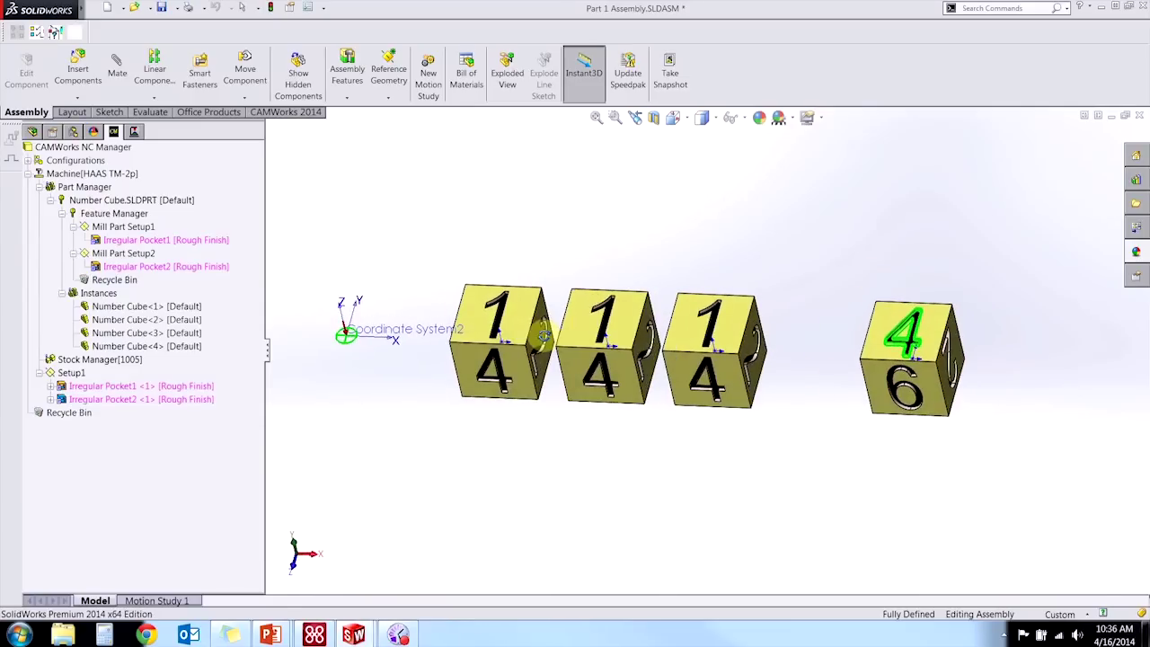
Add a 2.5 axis face feature to Mill Part Setup1 on the first cube's upper face, with end condition Upto Stock and strategy Coarse.
{"action": "right_click", "coordinate": [116, 229]}
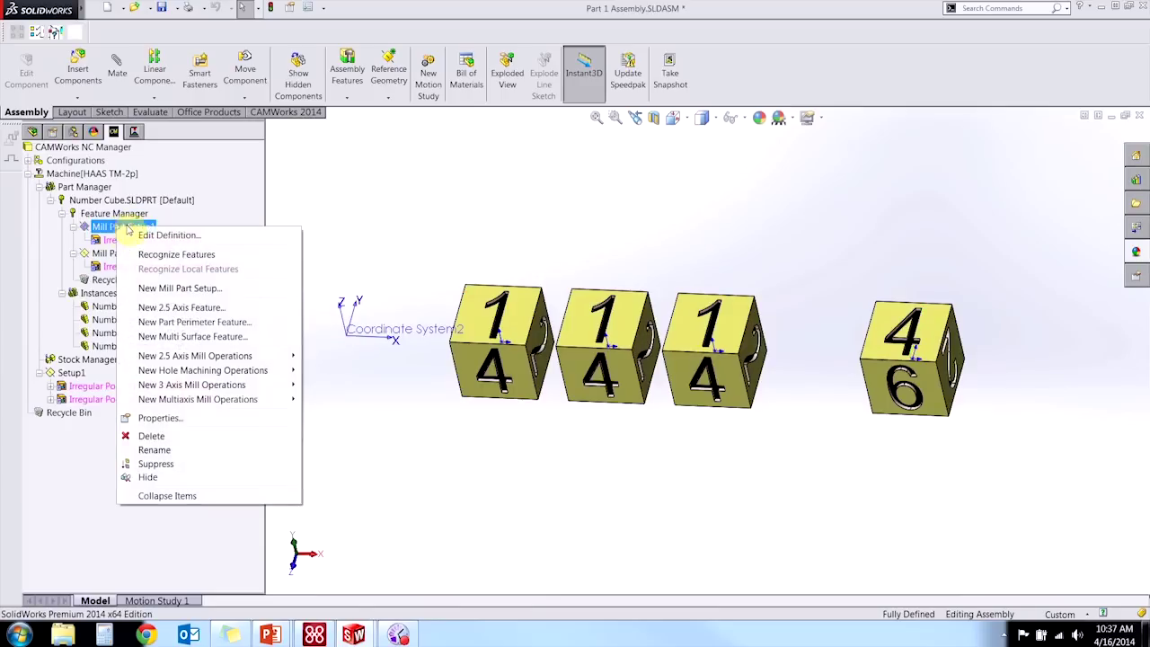
{"action": "left_click", "coordinate": [191, 307]}
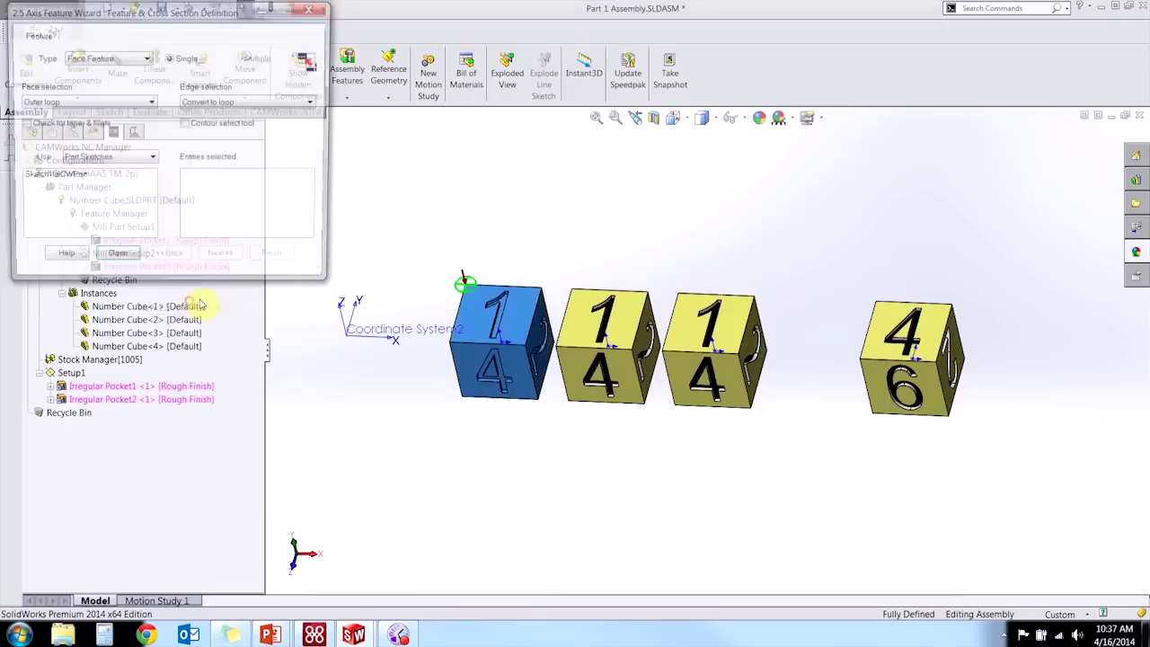
{"action": "left_click", "coordinate": [531, 325]}
{"action": "left_click", "coordinate": [222, 259]}
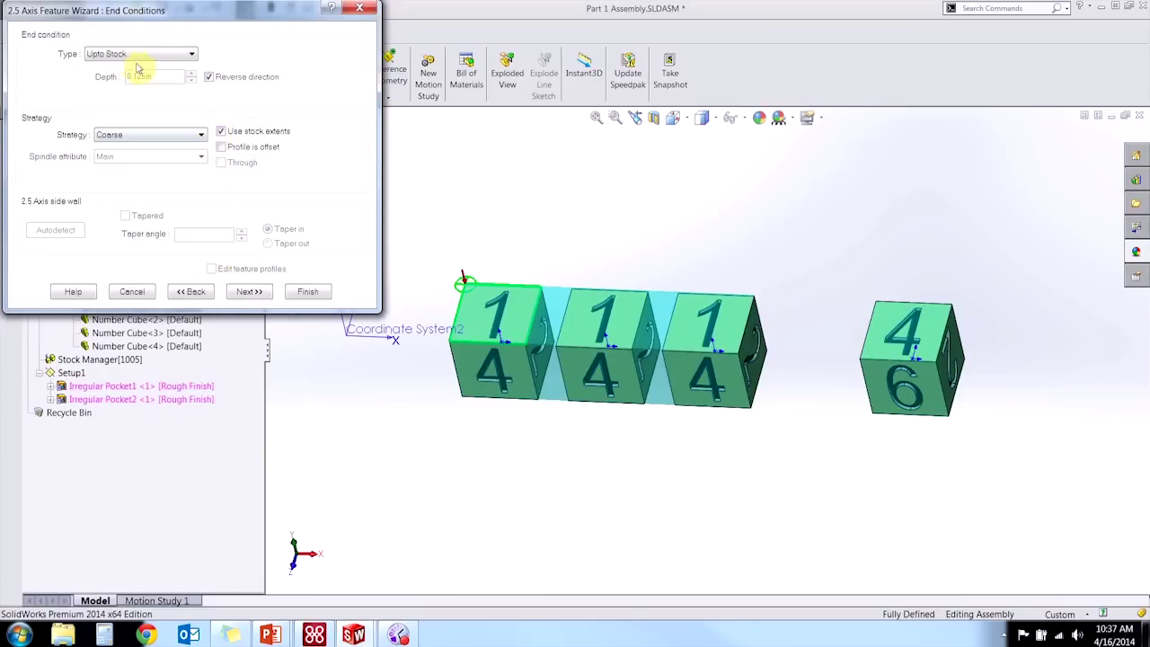
{"action": "left_click", "coordinate": [242, 293]}
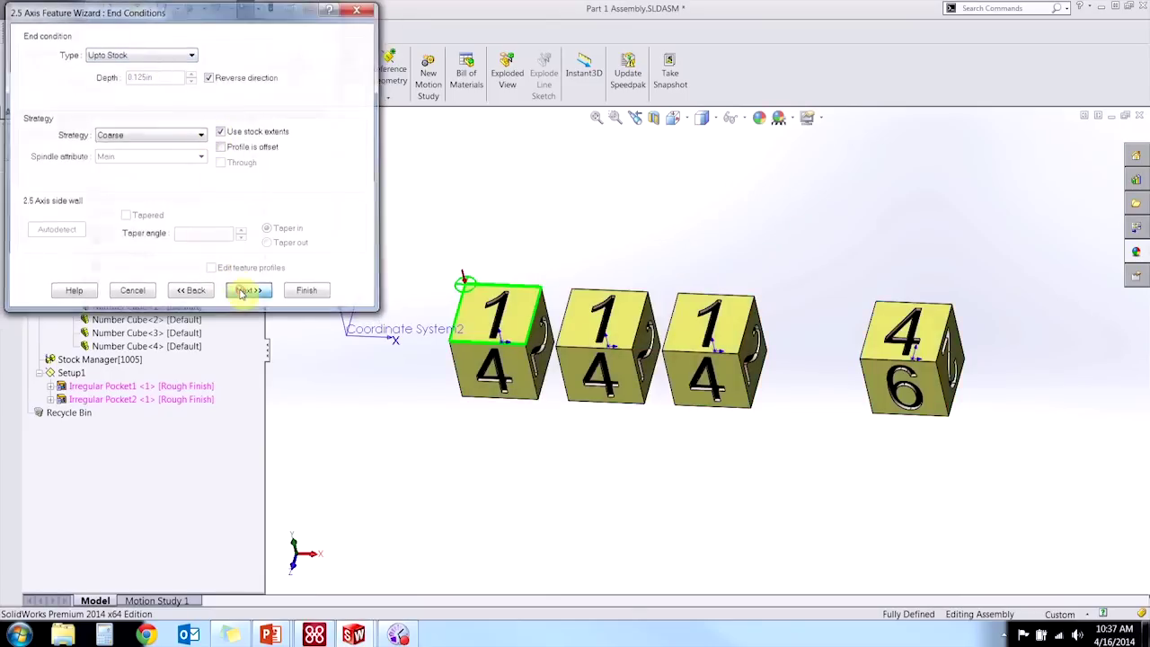
{"action": "left_click", "coordinate": [259, 225]}
{"action": "left_click", "coordinate": [114, 259]}
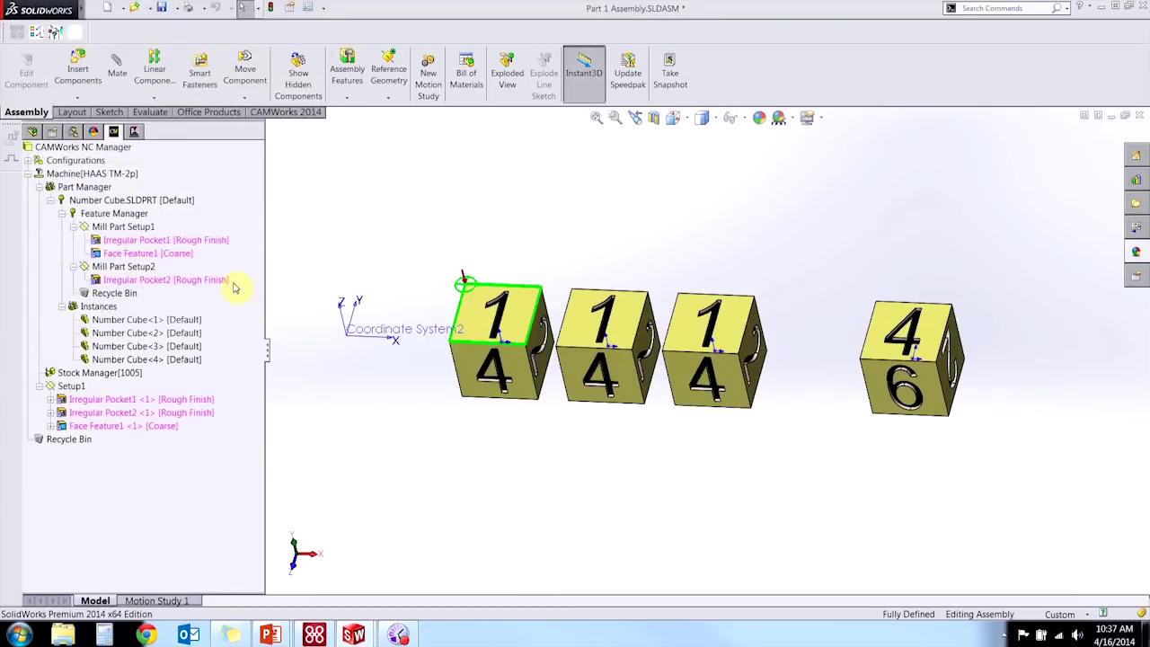
Edit the stock definition and recreate one common bounding box stock for Number Cube<1>, <2> and <3>, replacing their existing stock.
{"action": "left_click", "coordinate": [79, 373]}
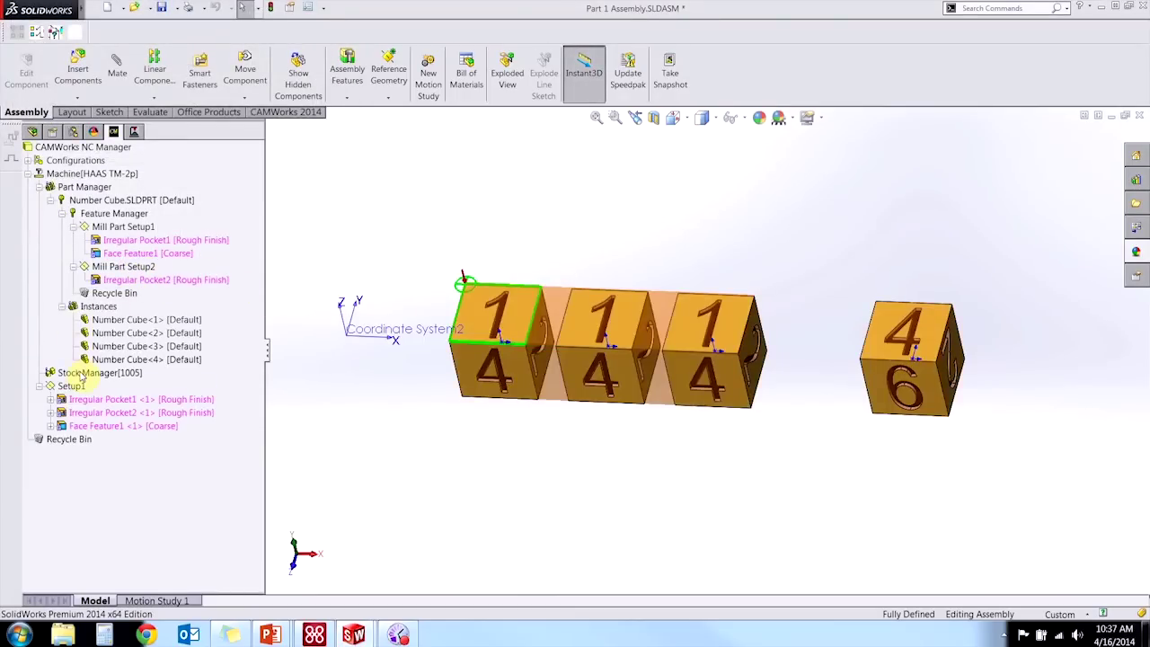
{"action": "middle_click_drag", "start_coordinate": [447, 296], "coordinate": [447, 325]}
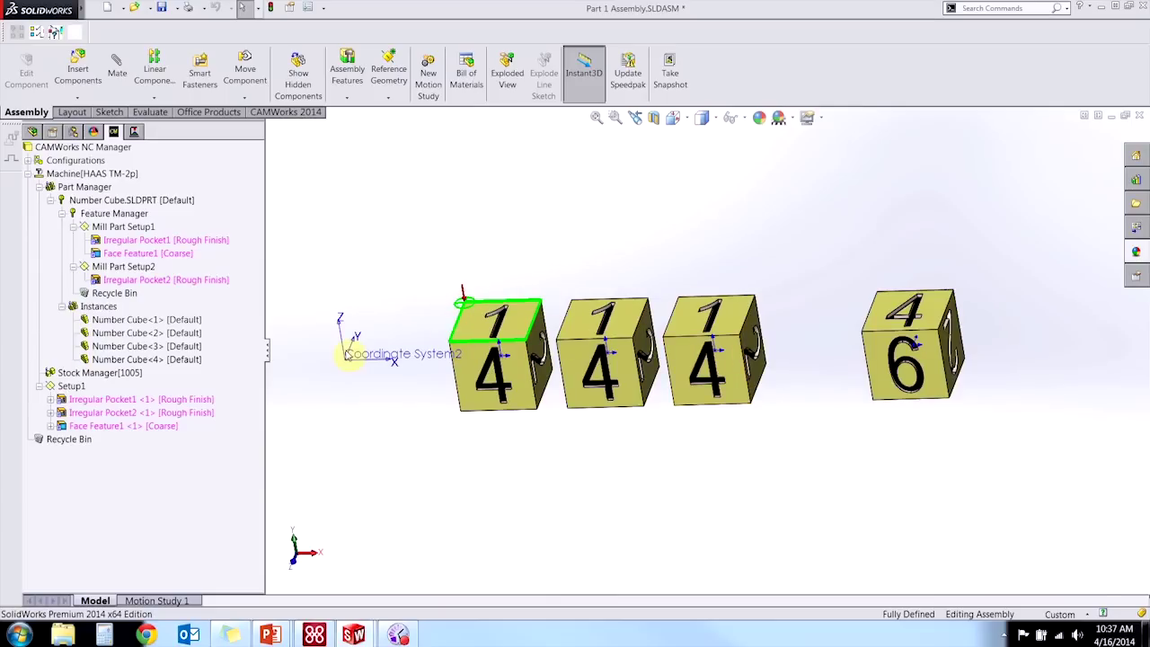
{"action": "double_click", "coordinate": [79, 372]}
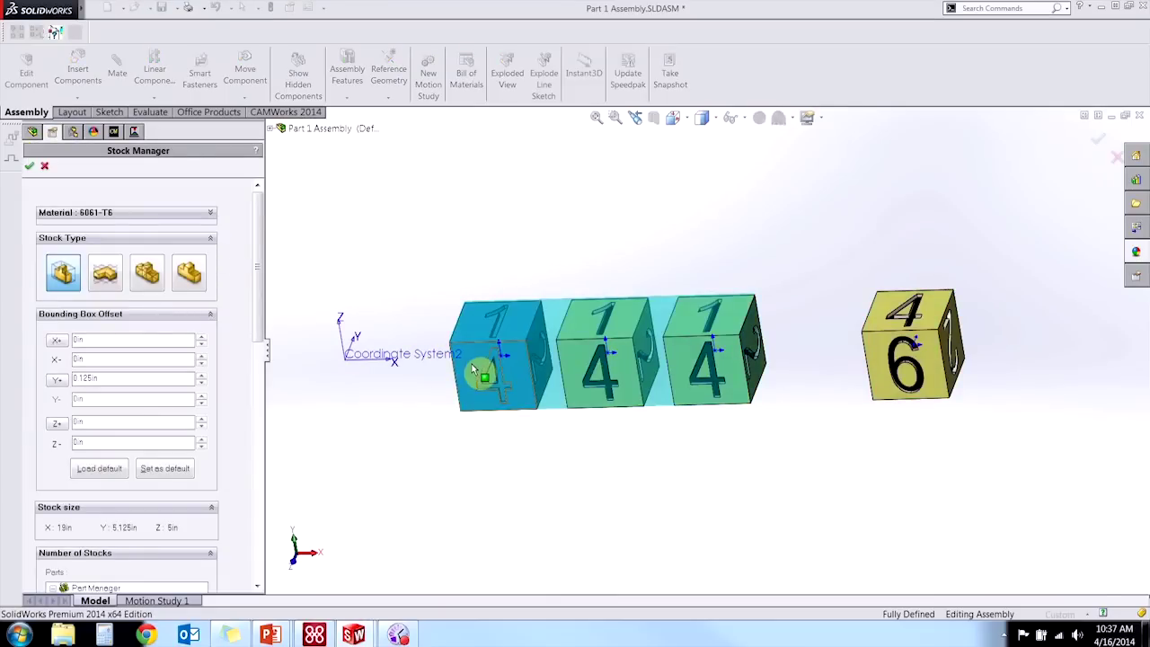
{"action": "left_click_drag", "start_coordinate": [259, 299], "coordinate": [262, 386]}
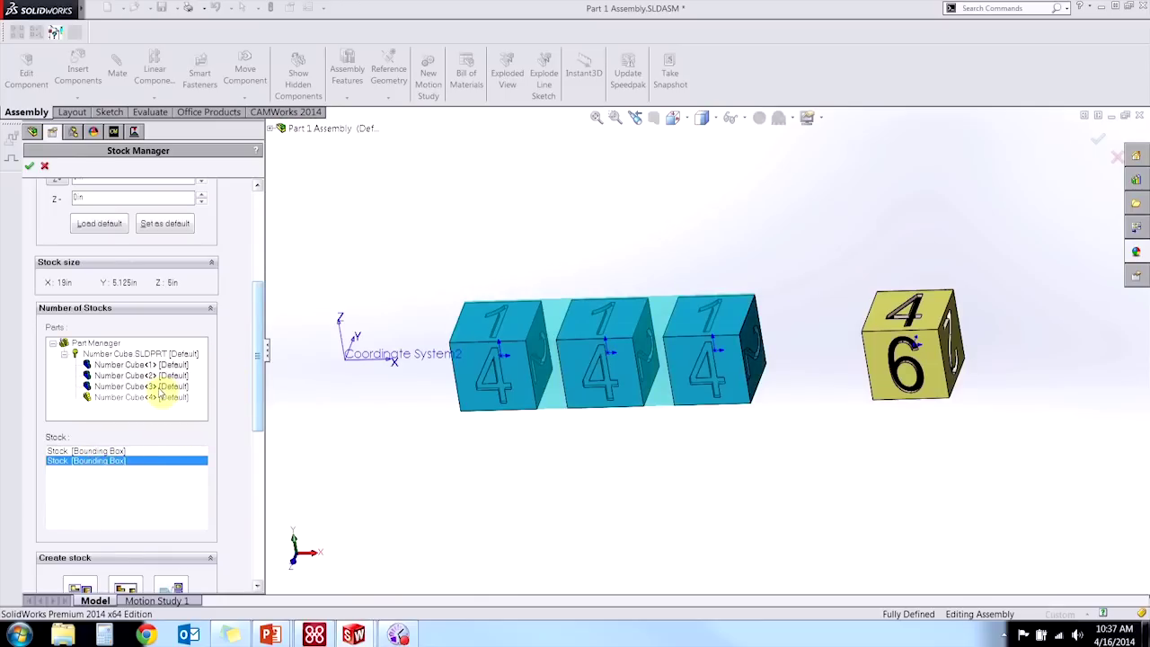
{"action": "left_click", "coordinate": [139, 386]}
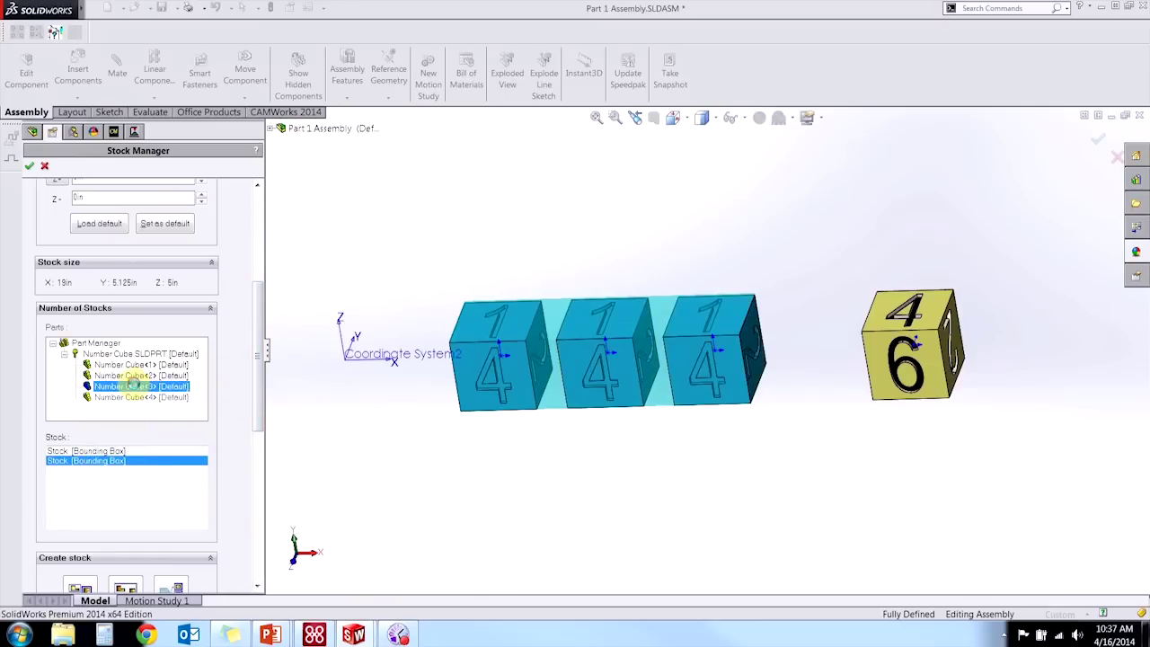
{"action": "left_click", "coordinate": [134, 376], "text": "ctrl"}
{"action": "left_click", "coordinate": [135, 364], "text": "ctrl"}
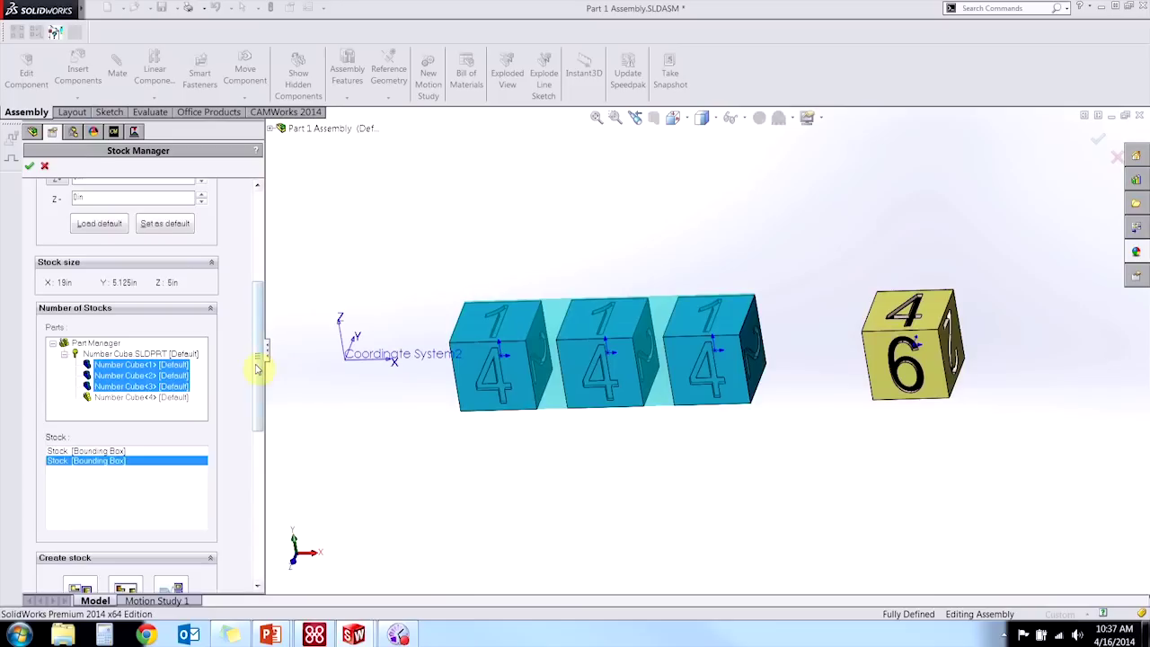
{"action": "left_click_drag", "start_coordinate": [257, 368], "coordinate": [260, 431]}
{"action": "left_click", "coordinate": [126, 403]}
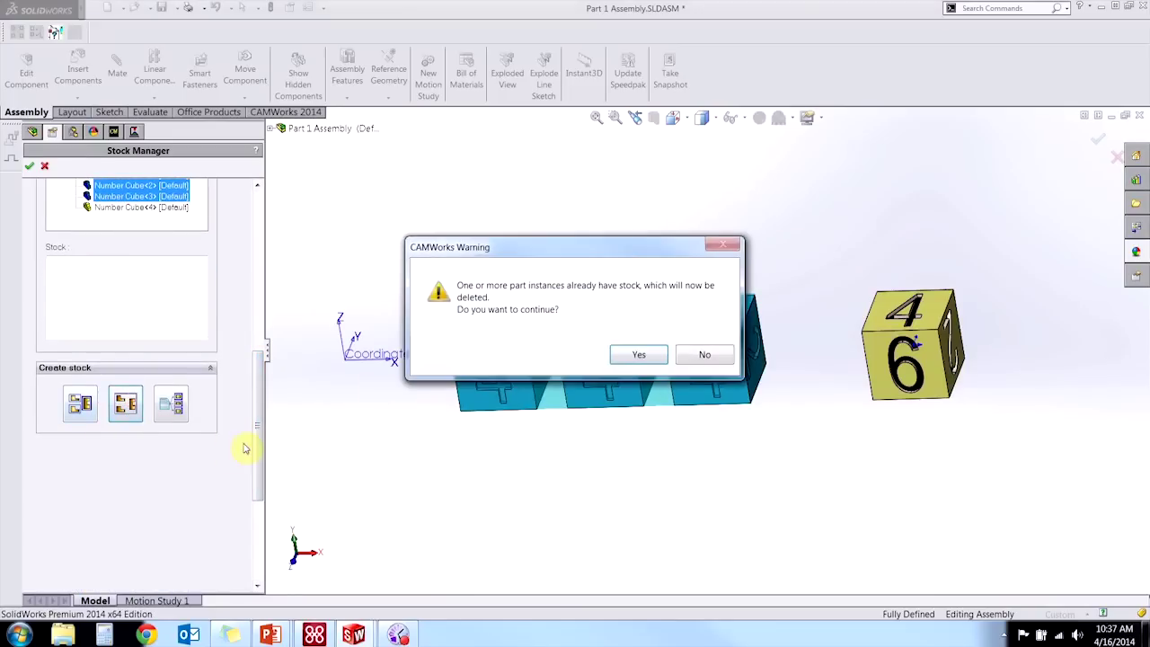
{"action": "left_click", "coordinate": [639, 356]}
Recreate a separate bounding box stock for Number Cube<4>, replacing its existing stock, and accept the stock definition.
{"action": "left_click_drag", "start_coordinate": [259, 384], "coordinate": [260, 324]}
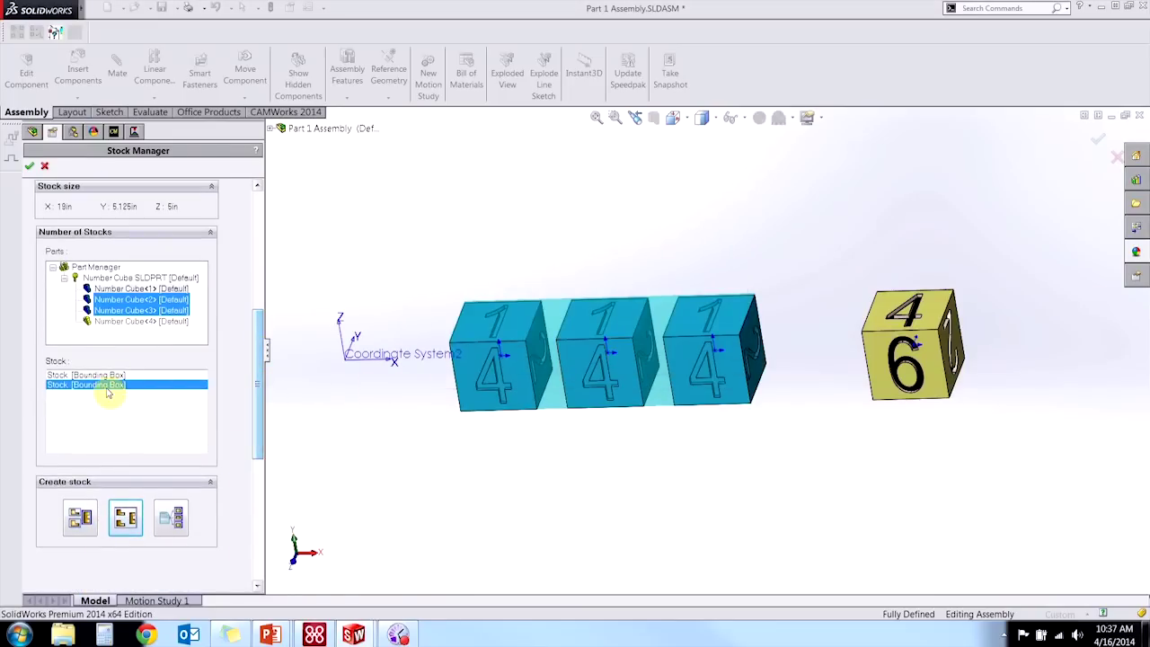
{"action": "left_click", "coordinate": [107, 375]}
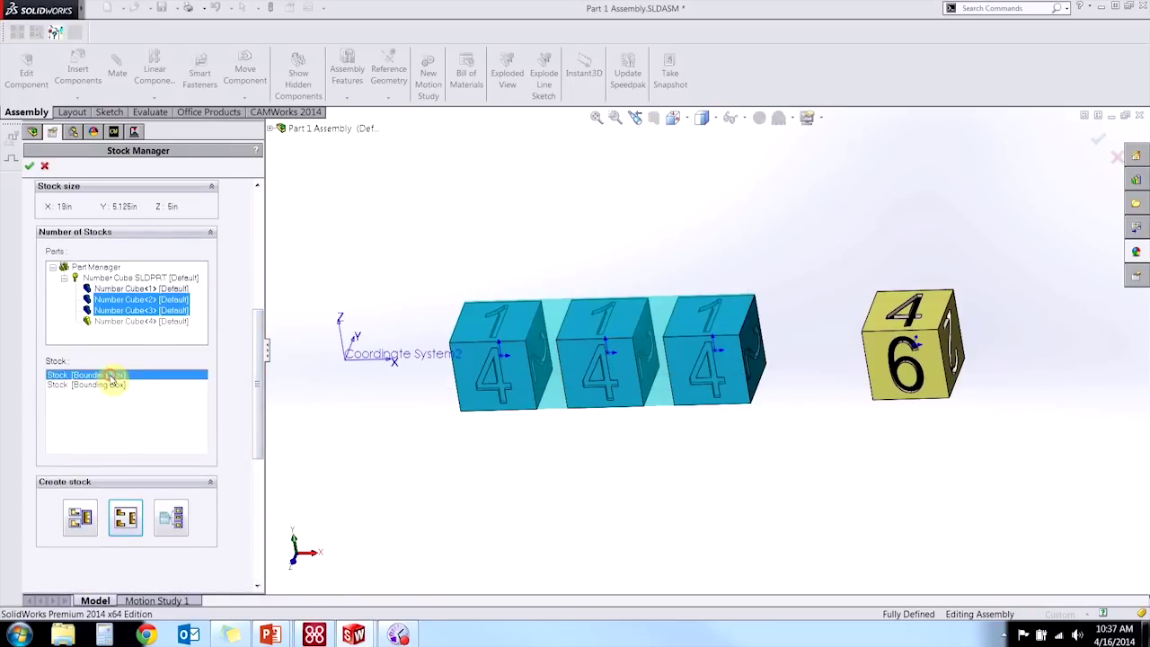
{"action": "left_click", "coordinate": [81, 518]}
{"action": "left_click", "coordinate": [655, 354]}
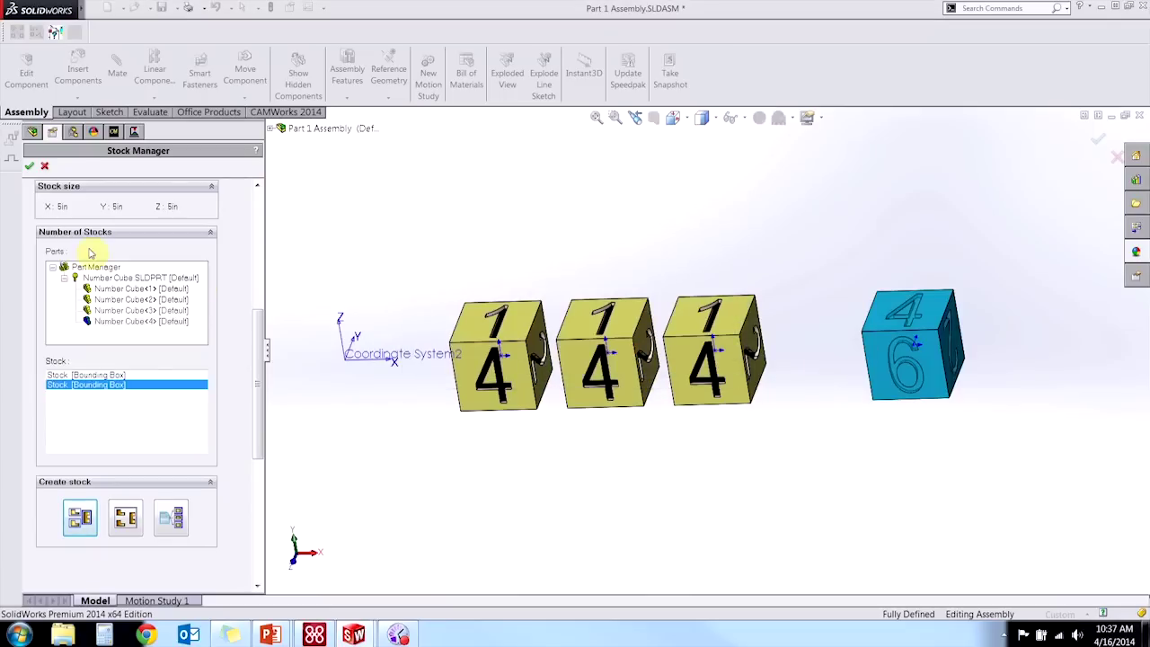
{"action": "left_click", "coordinate": [32, 171]}
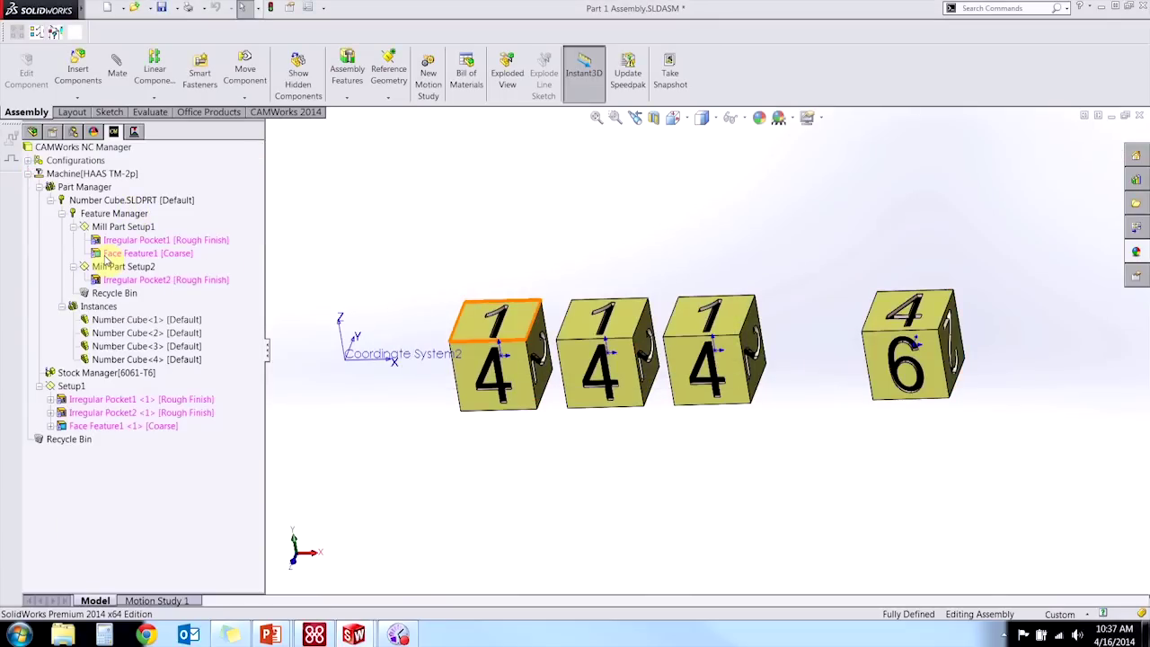
Update Face Feature1 in Mill Part Setup1 to the new stock by editing its definition, and highlight its outline on the cubes.
{"action": "right_click", "coordinate": [106, 254]}
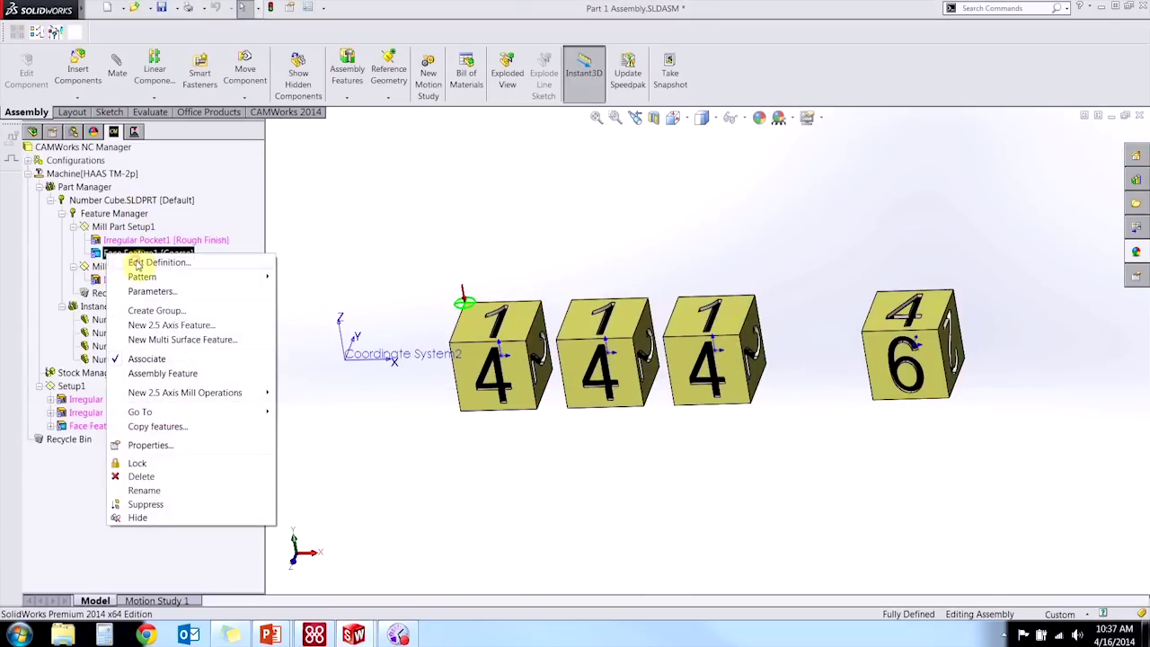
{"action": "left_click", "coordinate": [134, 259]}
{"action": "left_click", "coordinate": [308, 291]}
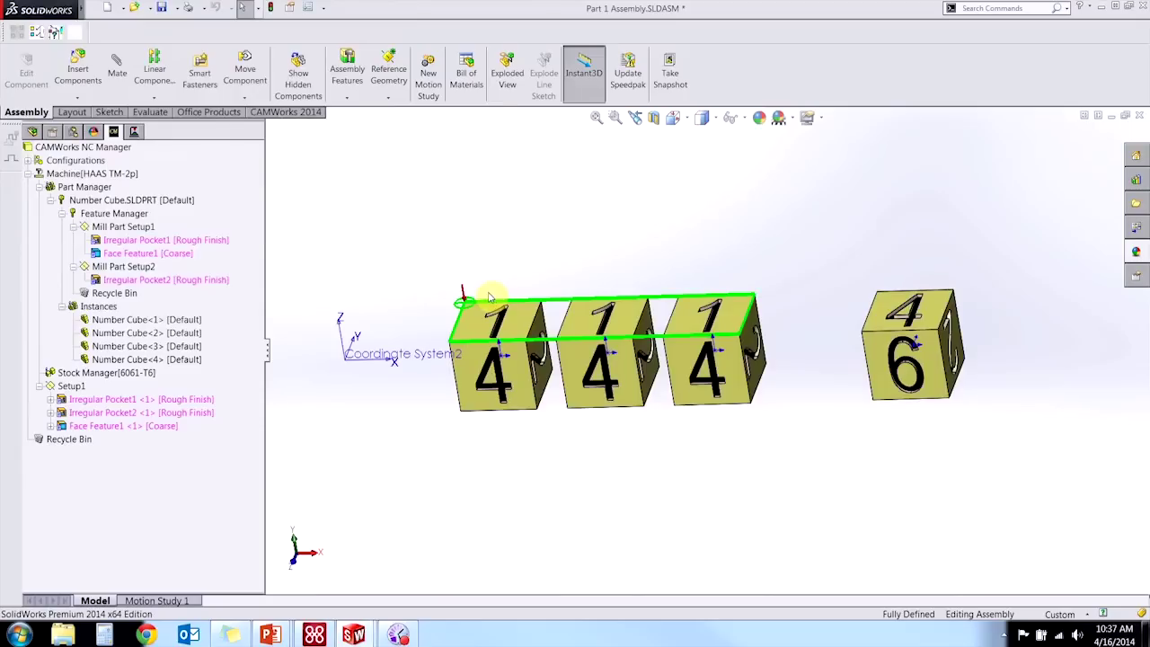
{"action": "left_click", "coordinate": [121, 254]}
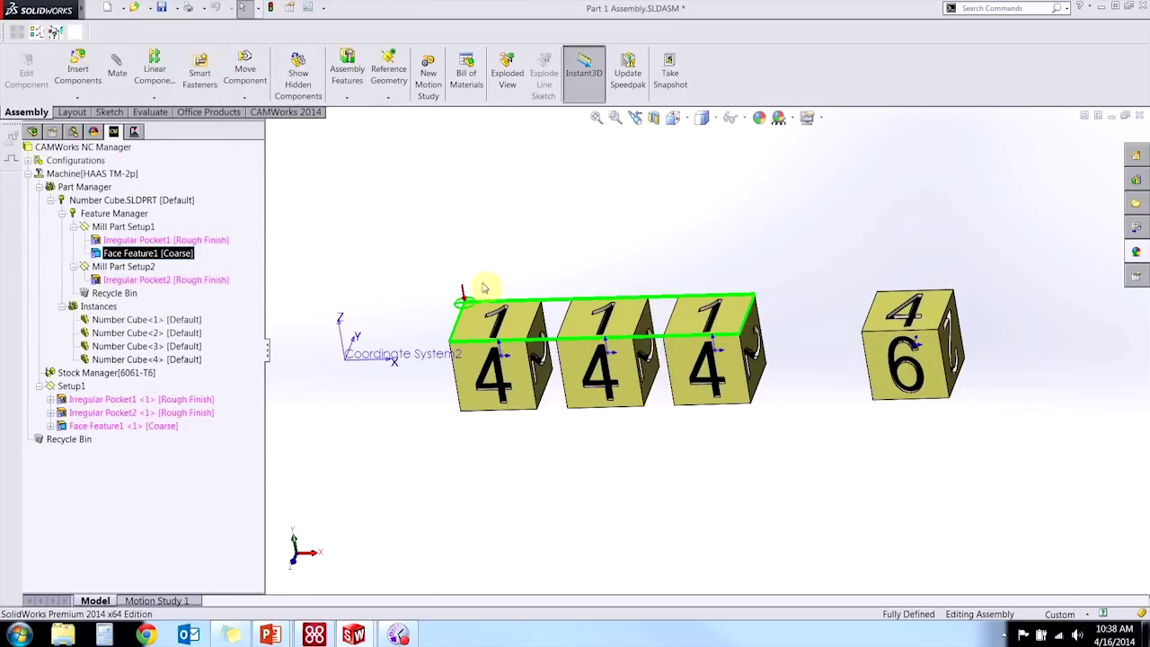
Highlight Face Feature1 under Setup1 and each of its Number Cube instances in turn to examine the area each one covers.
{"action": "left_click", "coordinate": [88, 425]}
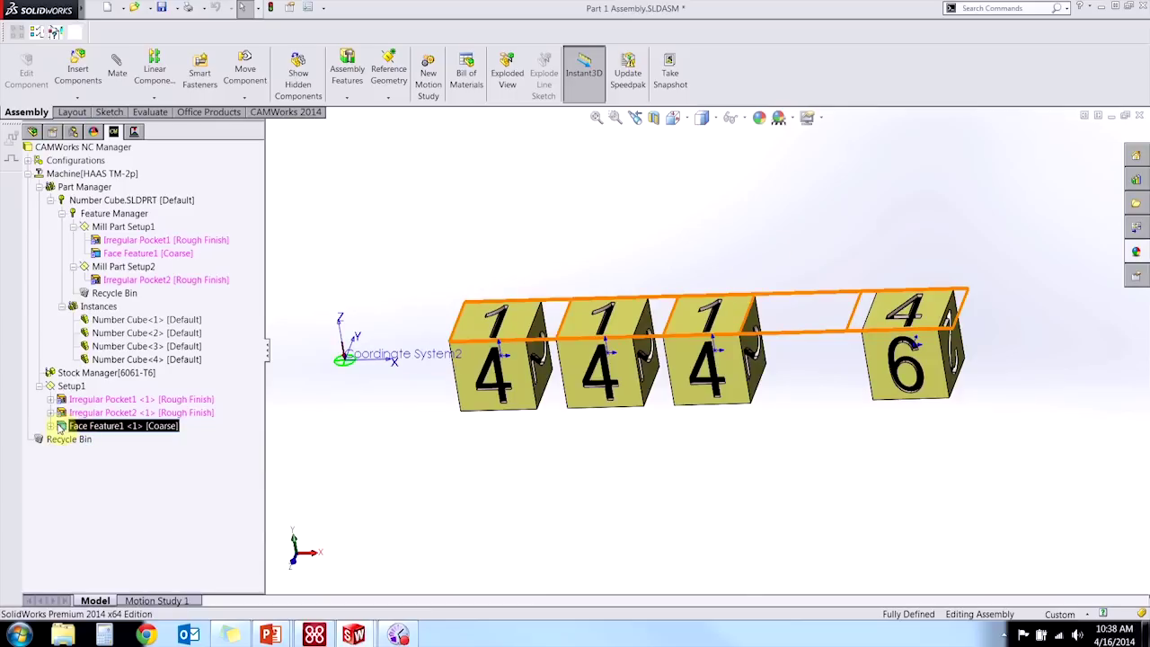
{"action": "left_click", "coordinate": [50, 426]}
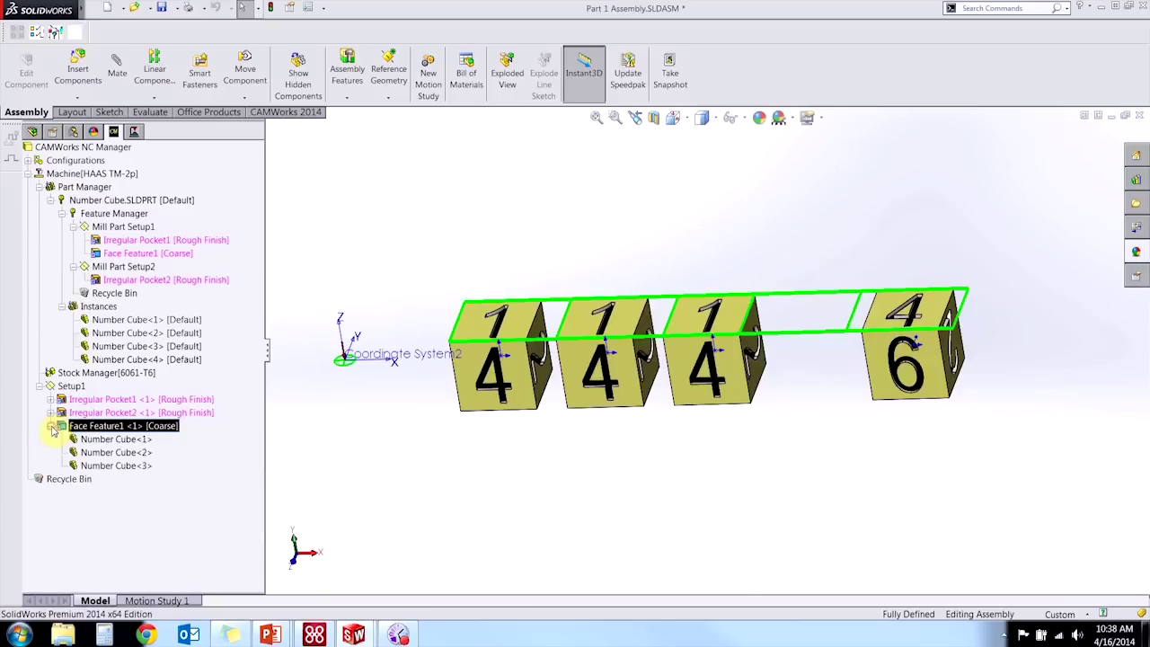
{"action": "left_click", "coordinate": [121, 439]}
{"action": "left_click", "coordinate": [121, 452]}
{"action": "left_click", "coordinate": [121, 466]}
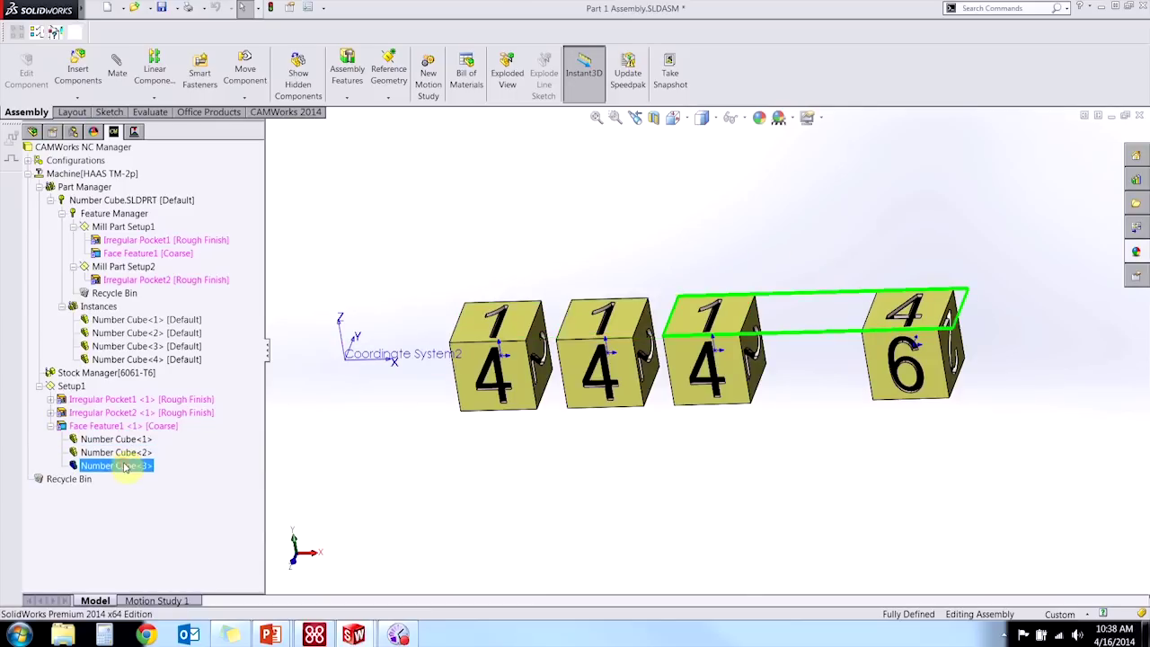
{"action": "left_click", "coordinate": [123, 440]}
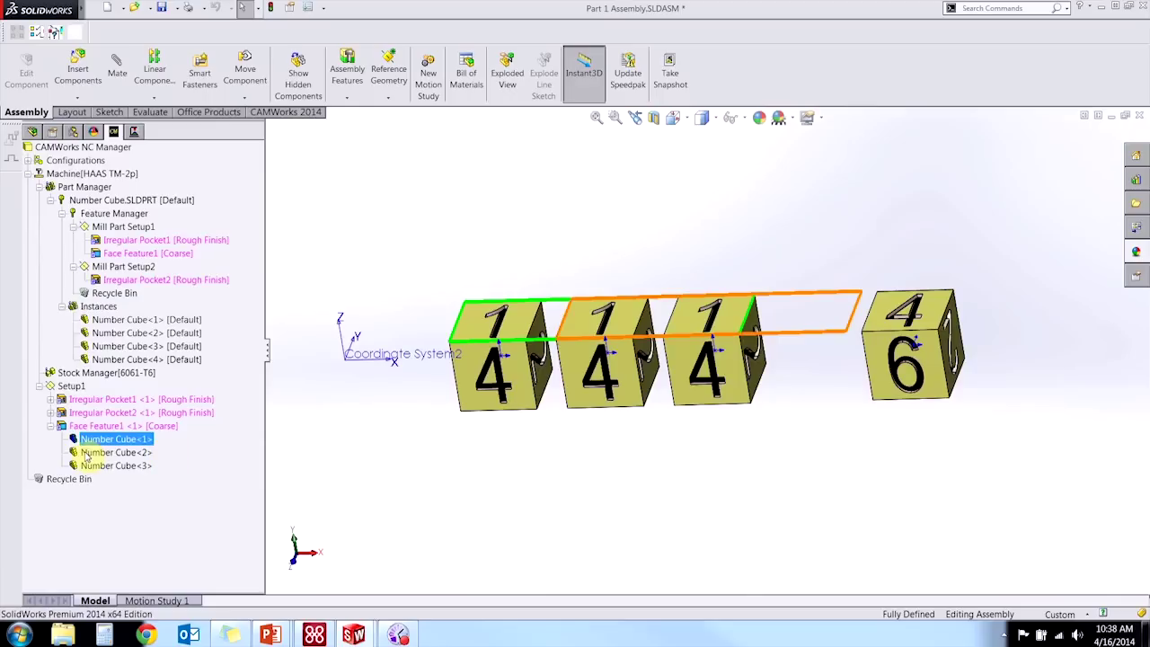
Suppress the Number Cube<2> and Number Cube<3> instances of Face Feature1 in Setup1, and check the area covered by the Number Cube<1> instance.
{"action": "left_click", "coordinate": [86, 453]}
{"action": "right_click", "coordinate": [86, 455]}
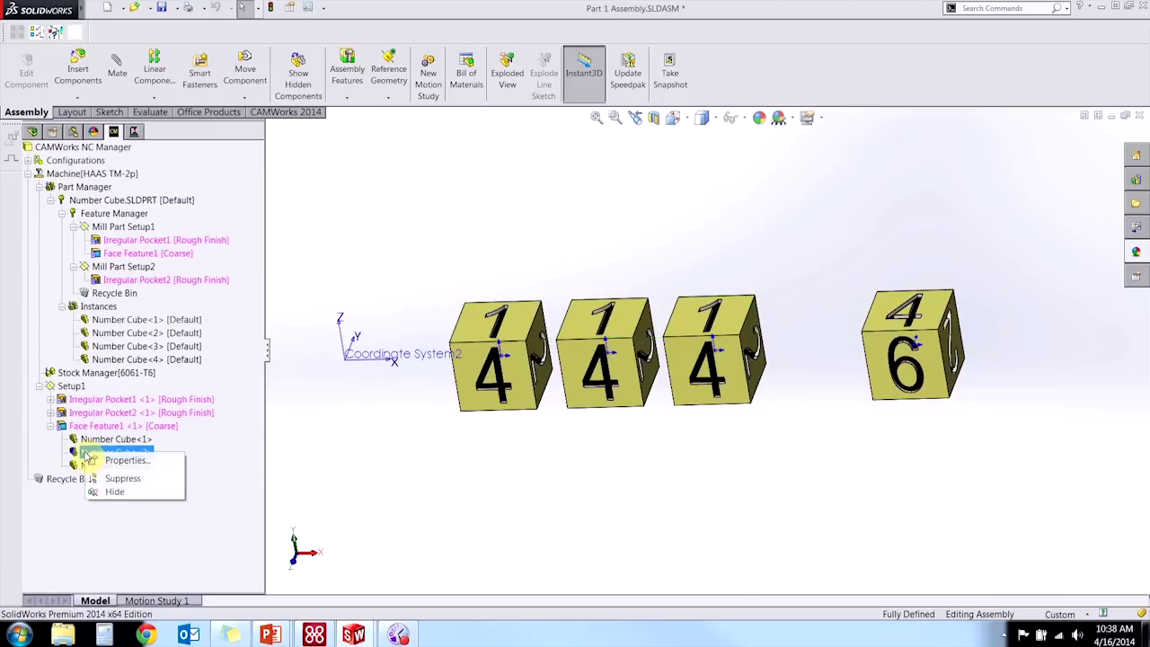
{"action": "left_click", "coordinate": [122, 478]}
{"action": "right_click", "coordinate": [95, 466]}
{"action": "left_click", "coordinate": [110, 491]}
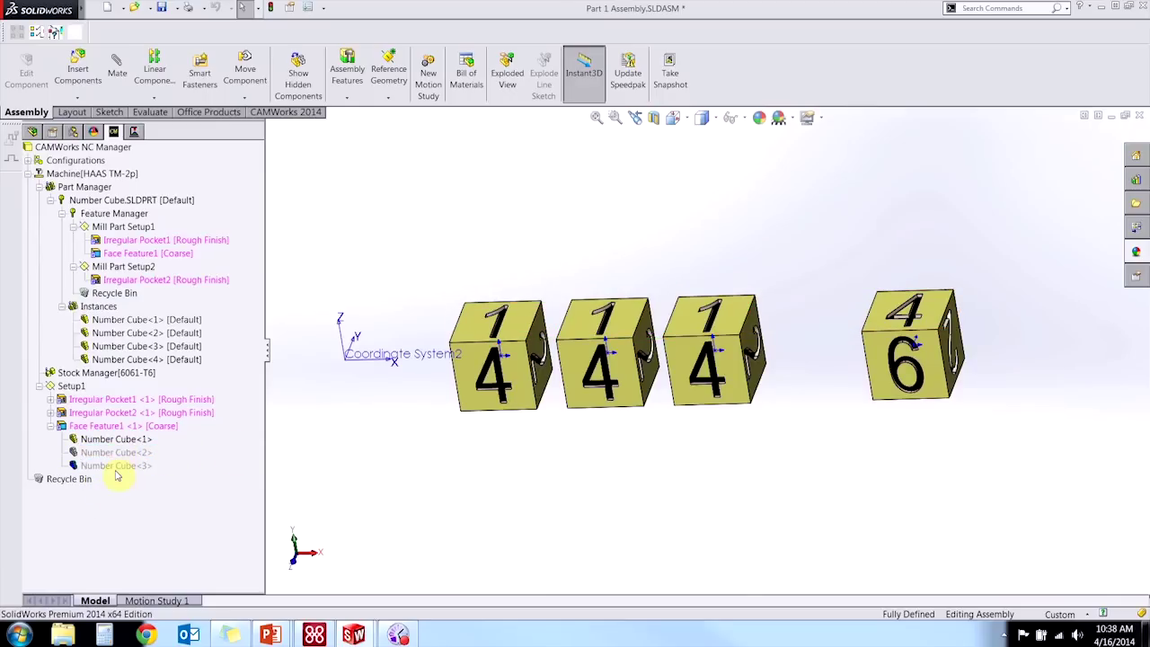
{"action": "left_click", "coordinate": [103, 439]}
{"action": "middle_click_drag", "start_coordinate": [368, 418], "coordinate": [593, 302]}
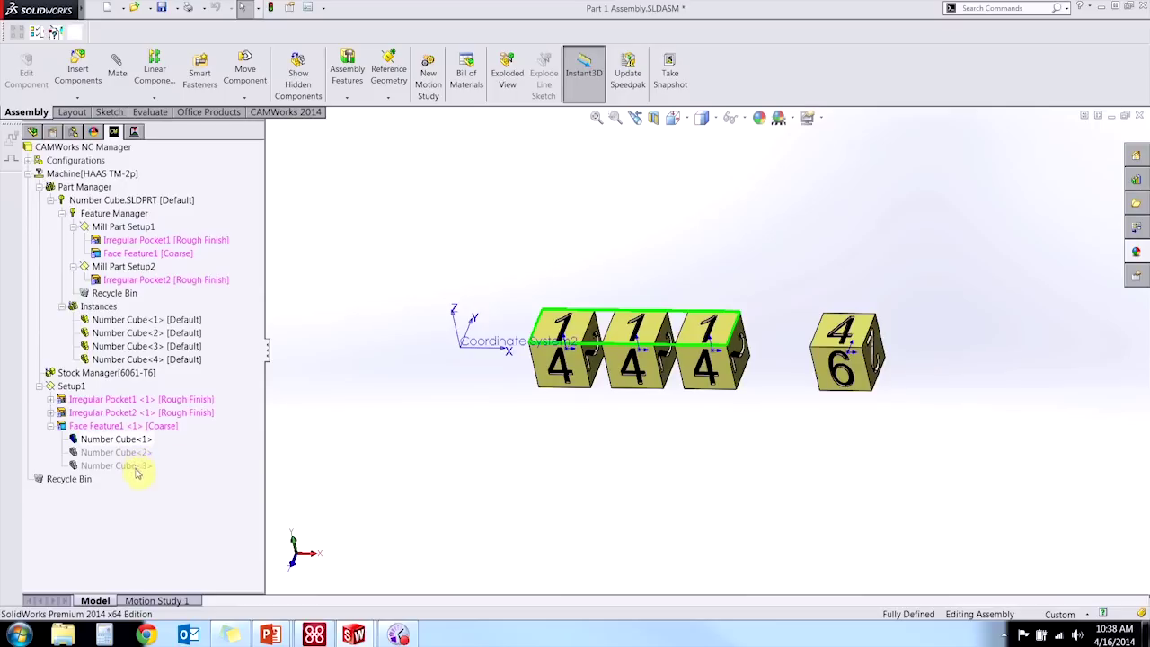
{"action": "middle_click_drag", "start_coordinate": [681, 404], "coordinate": [806, 264]}
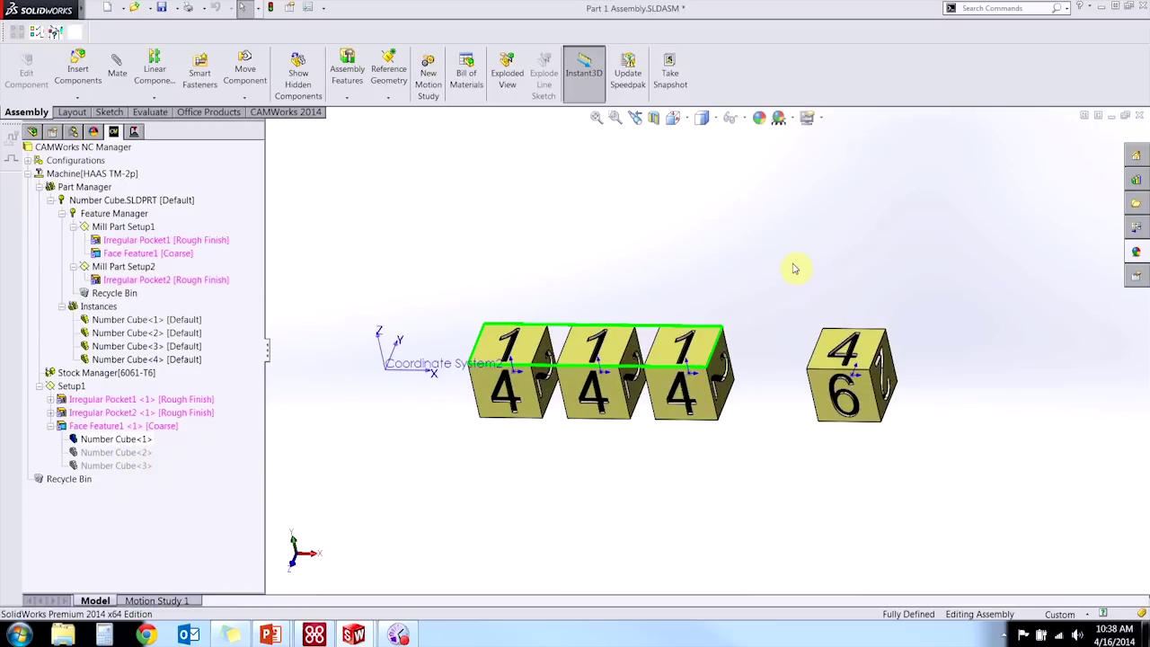
Collapse the part's features and instances, and set the machine's indexing to 4 Axis in the machine definition.
{"action": "left_click", "coordinate": [62, 307]}
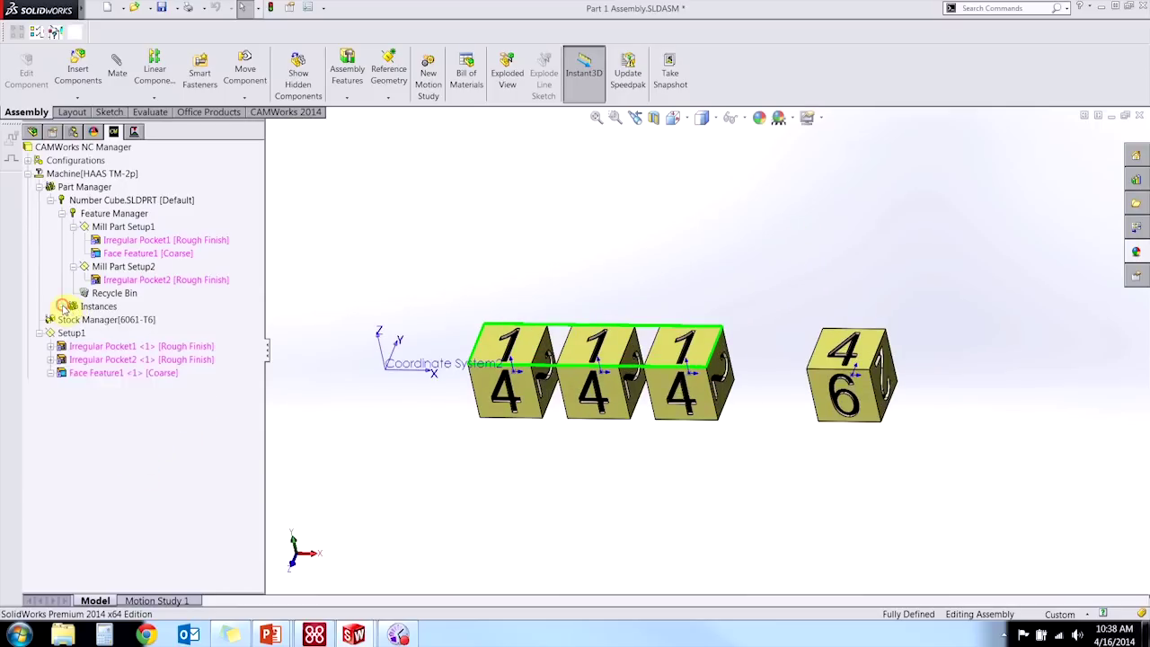
{"action": "left_click", "coordinate": [61, 213]}
{"action": "left_click", "coordinate": [50, 200]}
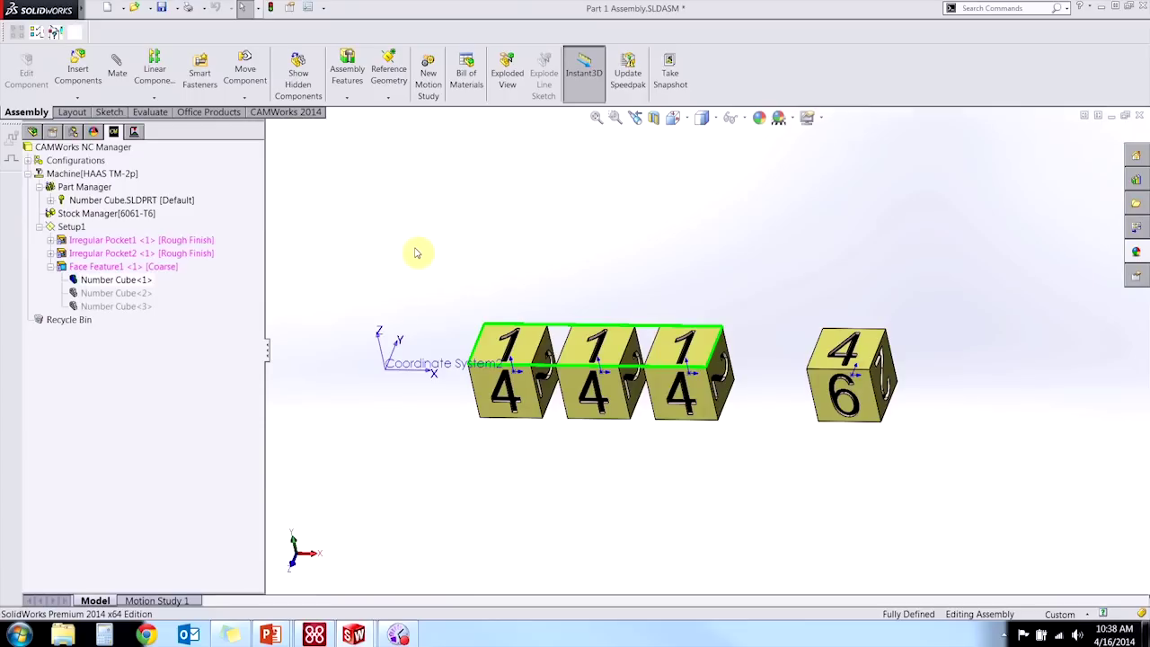
{"action": "double_click", "coordinate": [69, 174]}
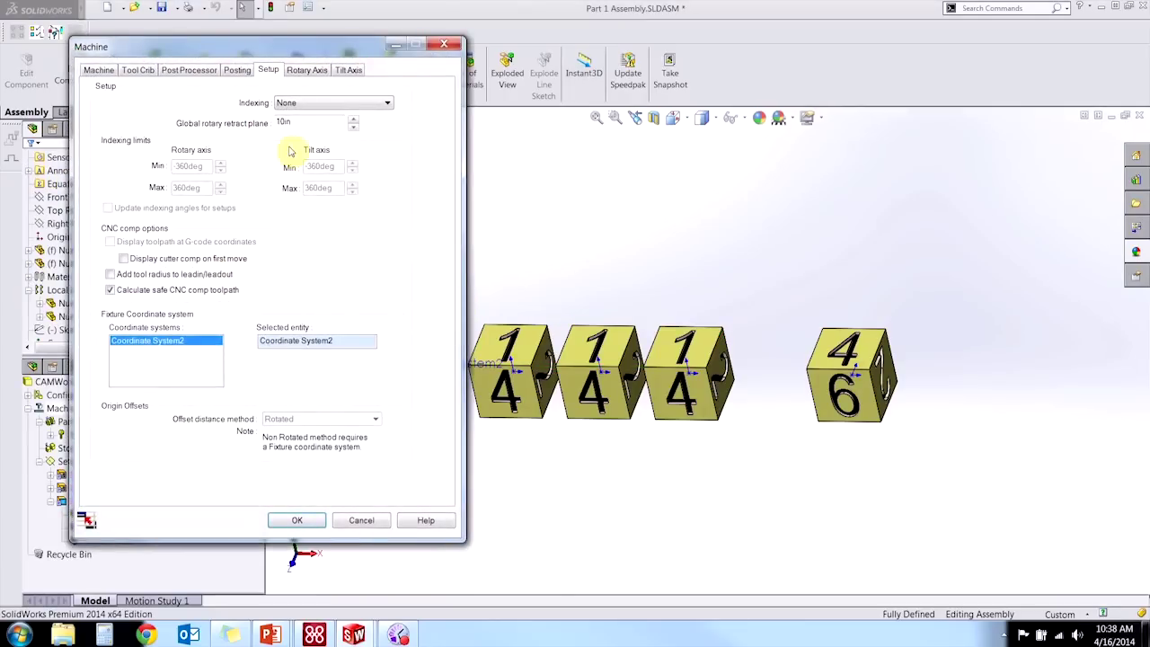
{"action": "left_click", "coordinate": [286, 104]}
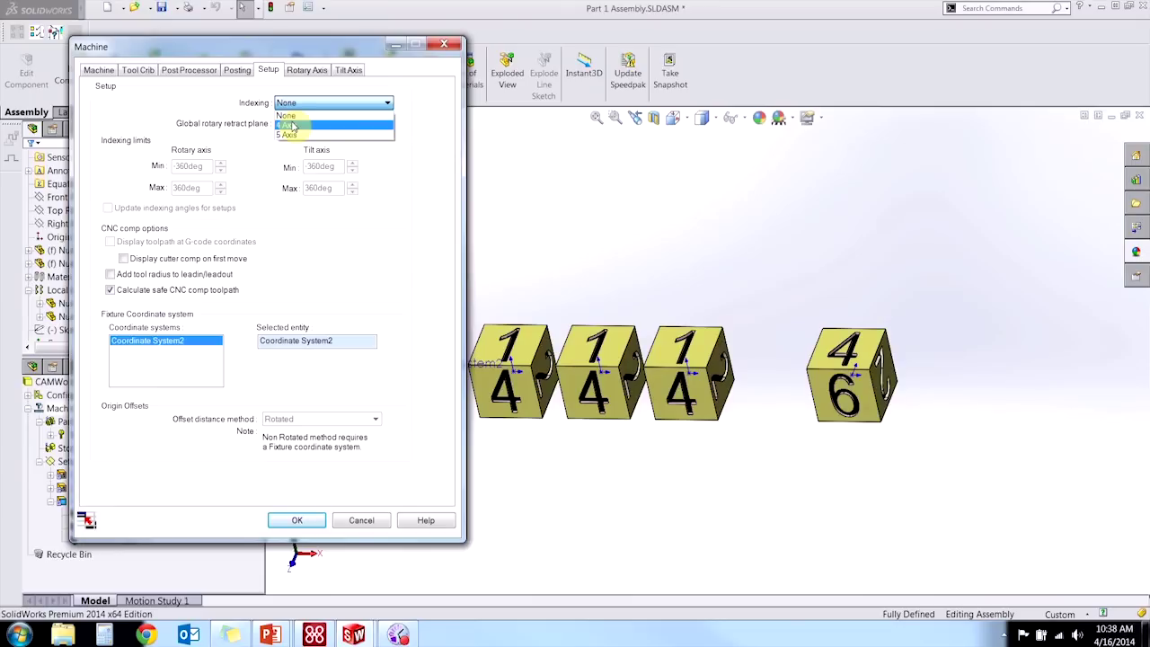
{"action": "left_click", "coordinate": [288, 126]}
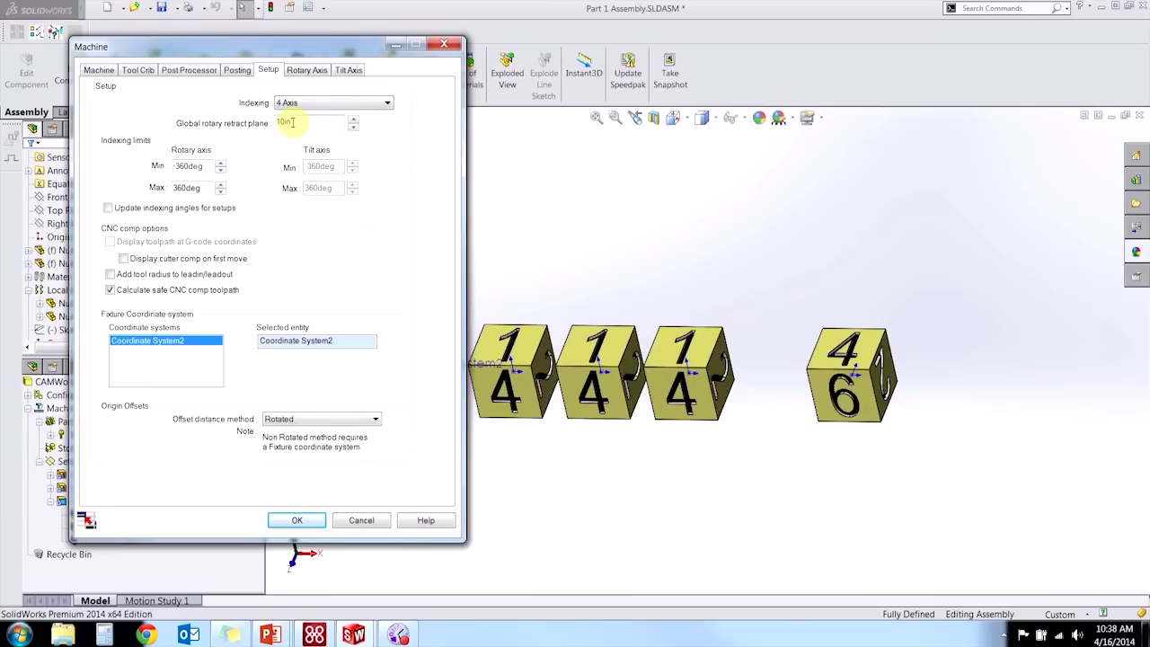
Set the machine's rotary axis to the X axis and accept the machine definition.
{"action": "left_click", "coordinate": [306, 70]}
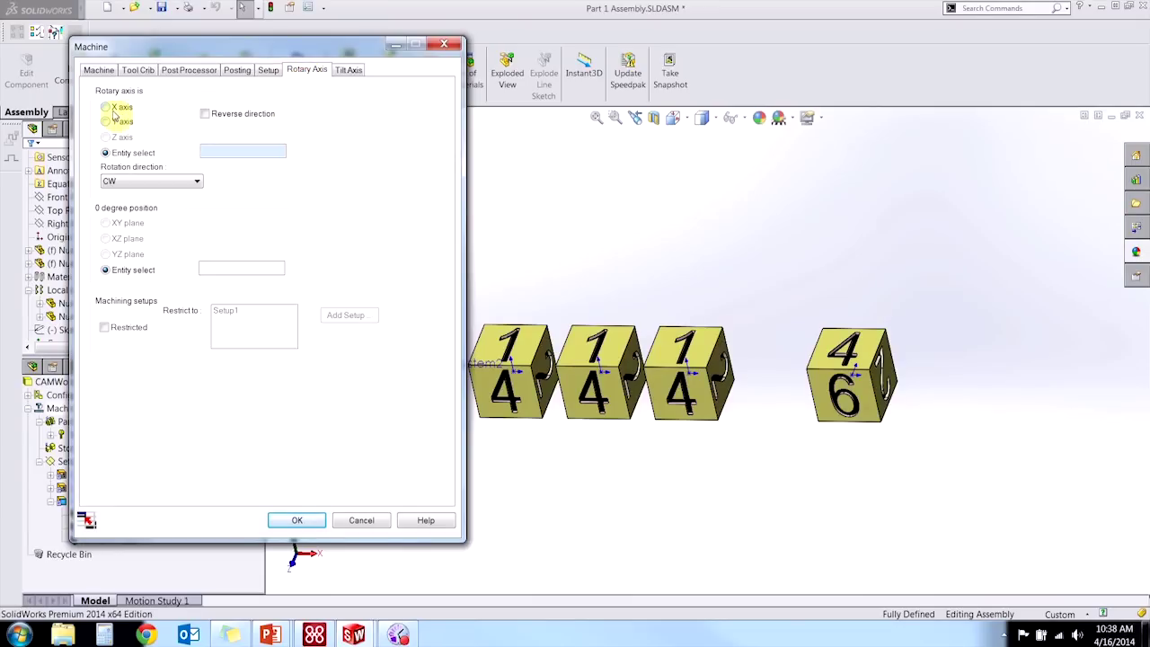
{"action": "left_click_drag", "start_coordinate": [221, 51], "coordinate": [133, 206]}
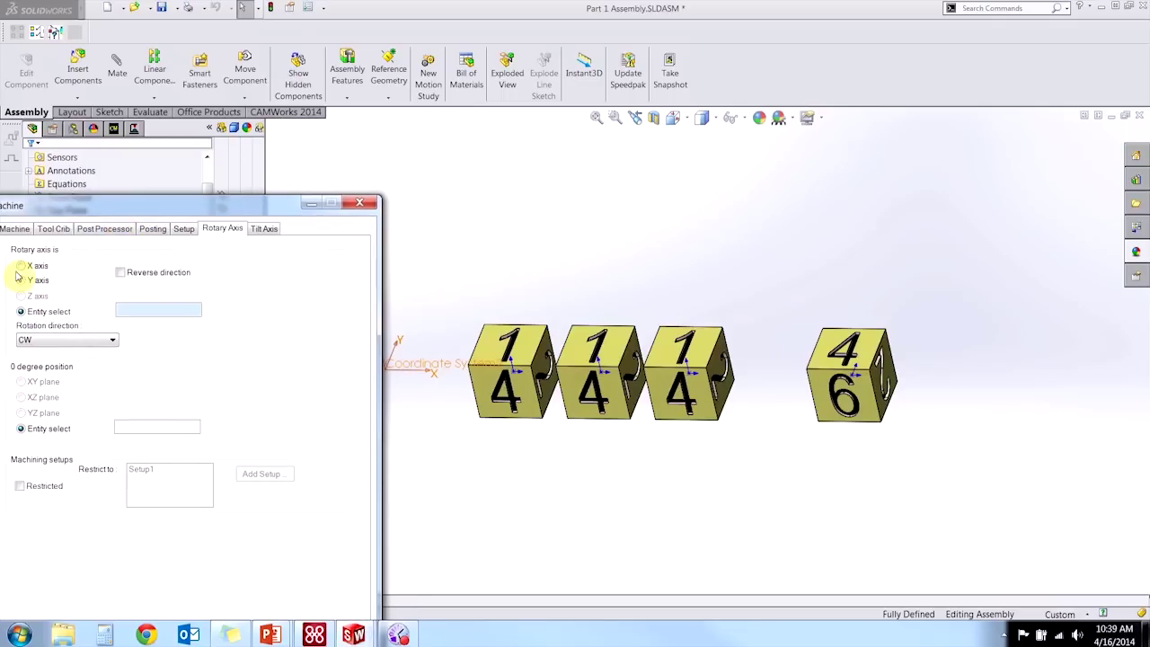
{"action": "left_click", "coordinate": [20, 265]}
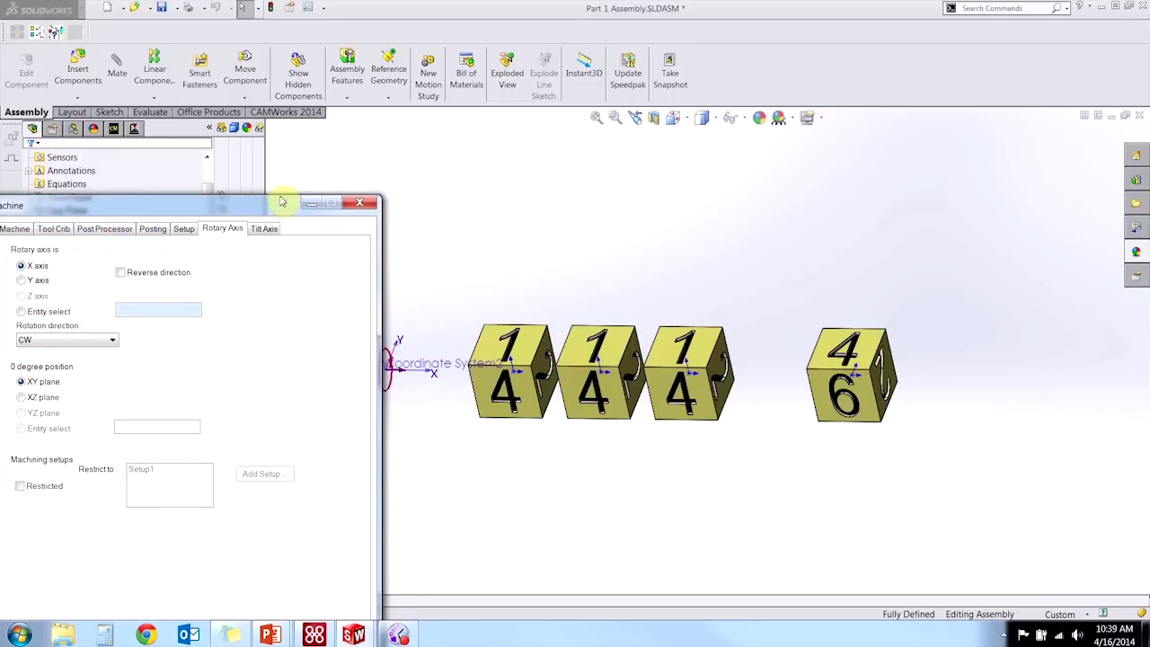
{"action": "left_click_drag", "start_coordinate": [283, 199], "coordinate": [347, 61]}
{"action": "left_click", "coordinate": [297, 531]}
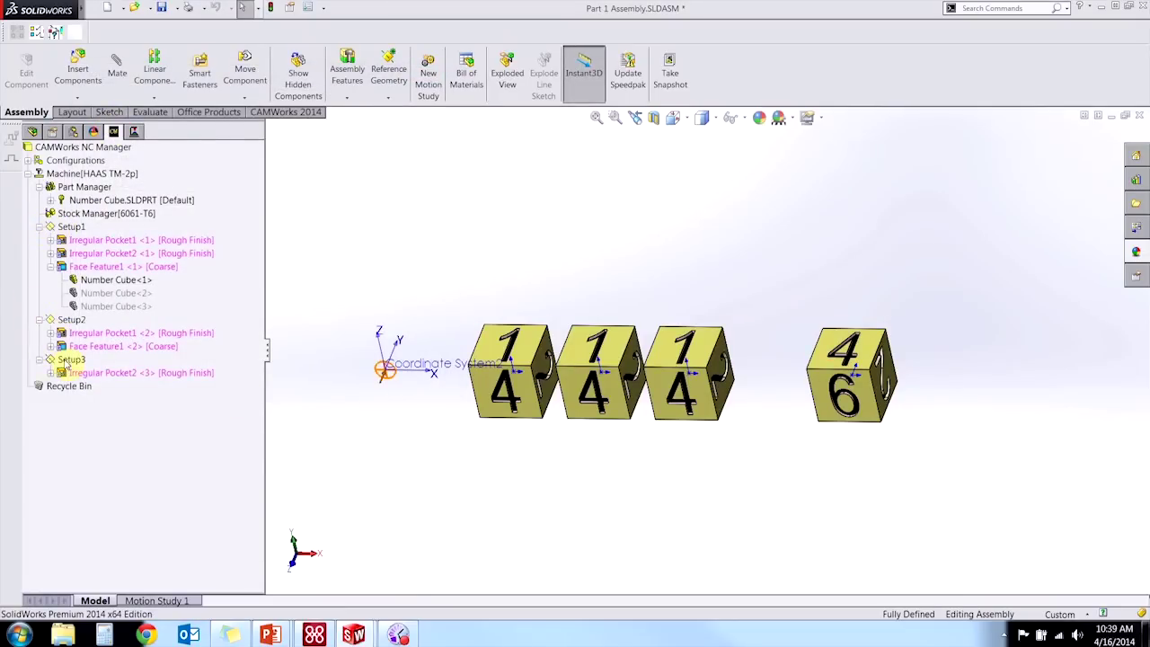
List the part's mill part setups and check the directions of Setup2 and Setup3 against the cubes from several sides.
{"action": "left_click", "coordinate": [52, 199]}
{"action": "left_click", "coordinate": [61, 214]}
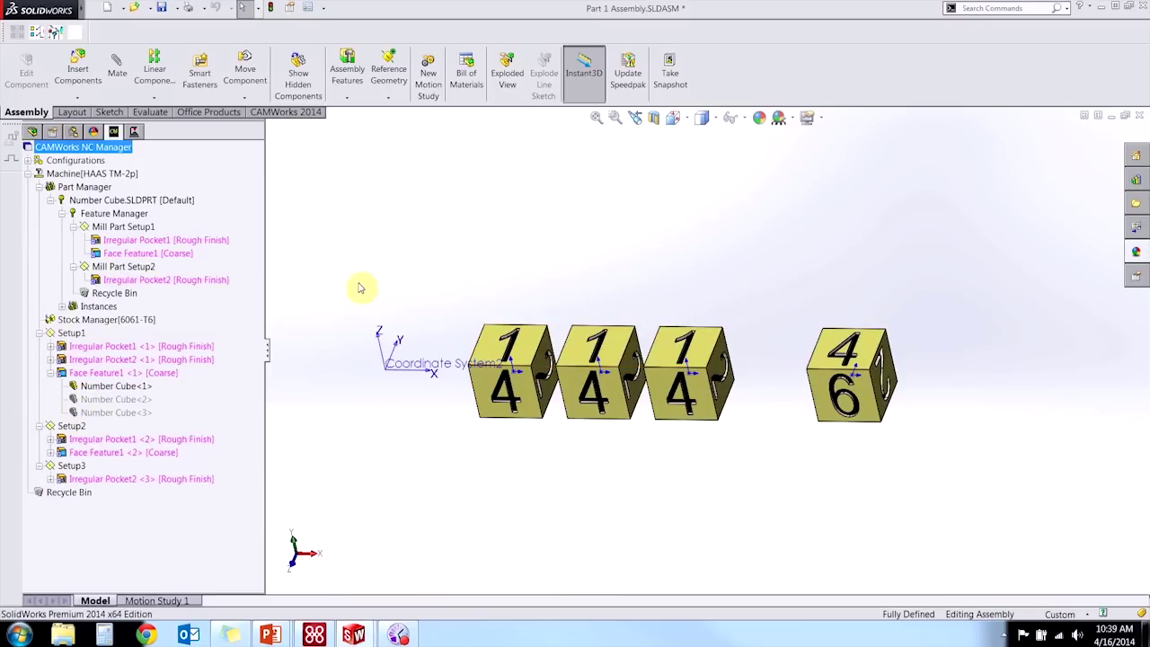
{"action": "middle_click_drag", "start_coordinate": [362, 288], "coordinate": [370, 394]}
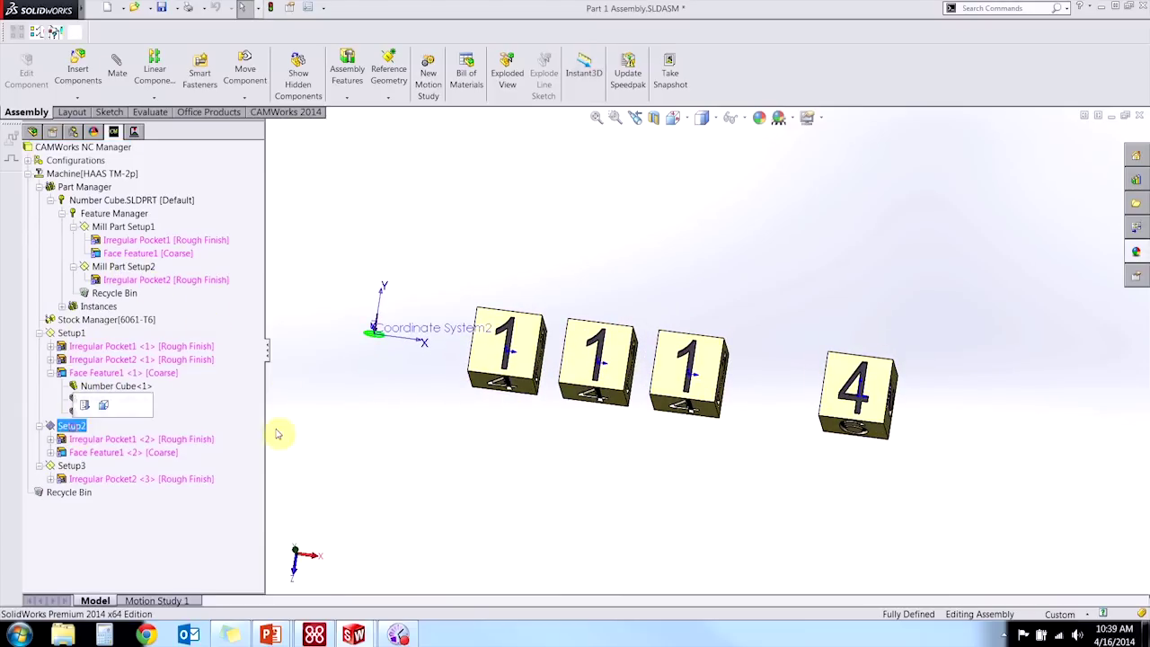
{"action": "middle_click_drag", "start_coordinate": [278, 431], "coordinate": [356, 246]}
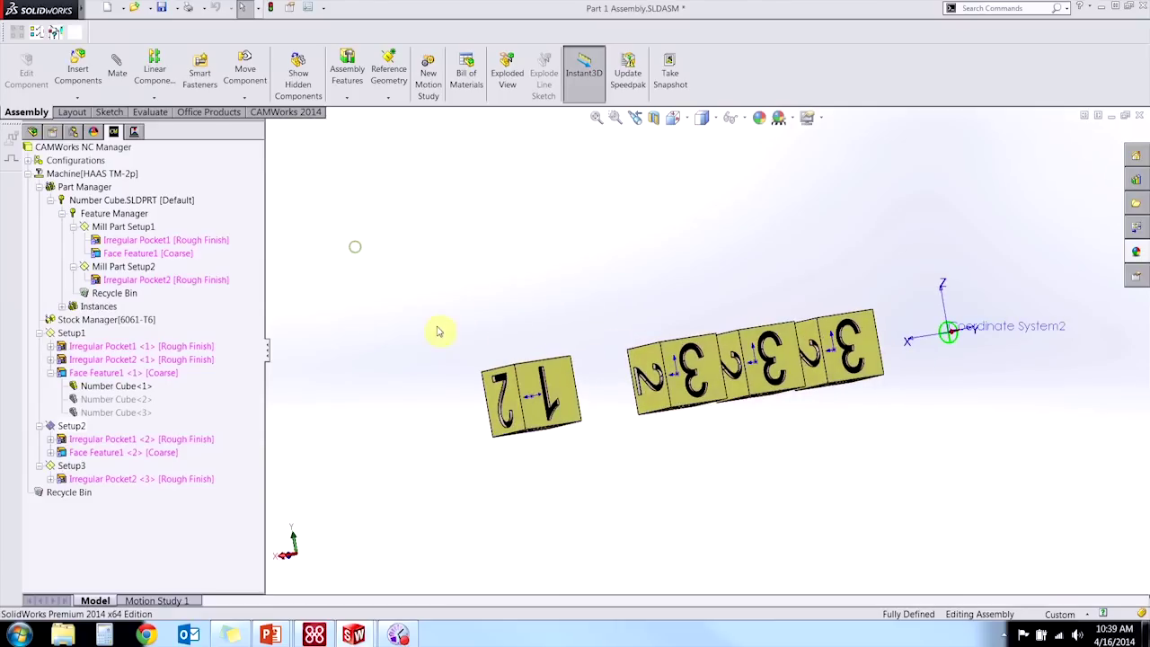
{"action": "key", "text": "ctrl+1"}
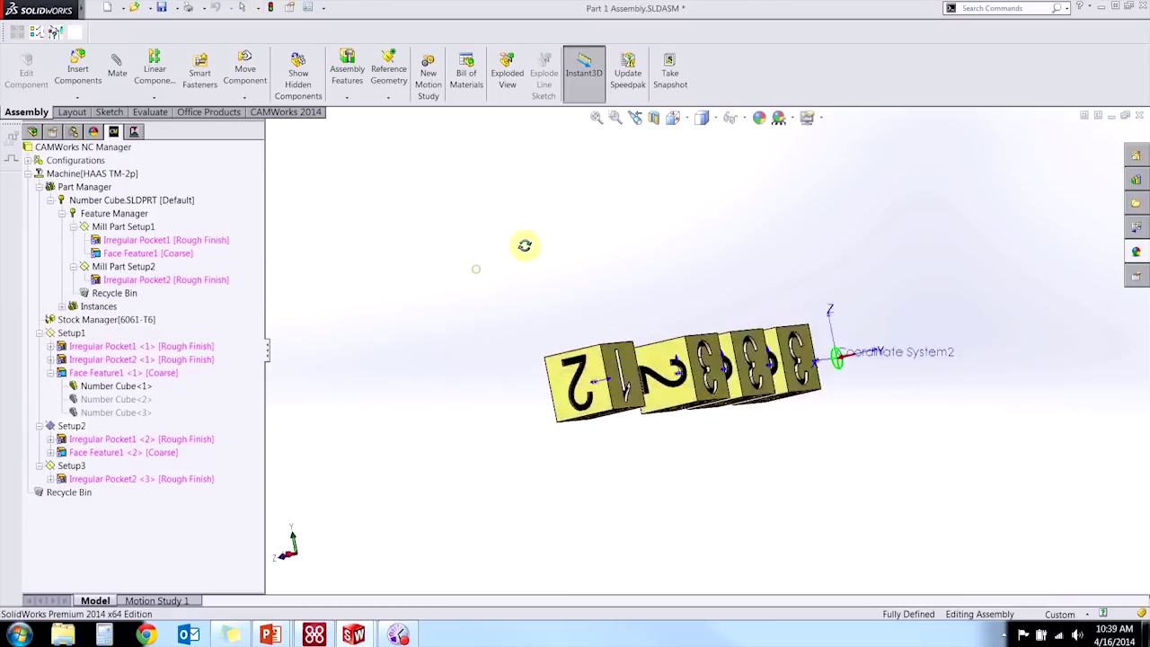
{"action": "left_click", "coordinate": [70, 466]}
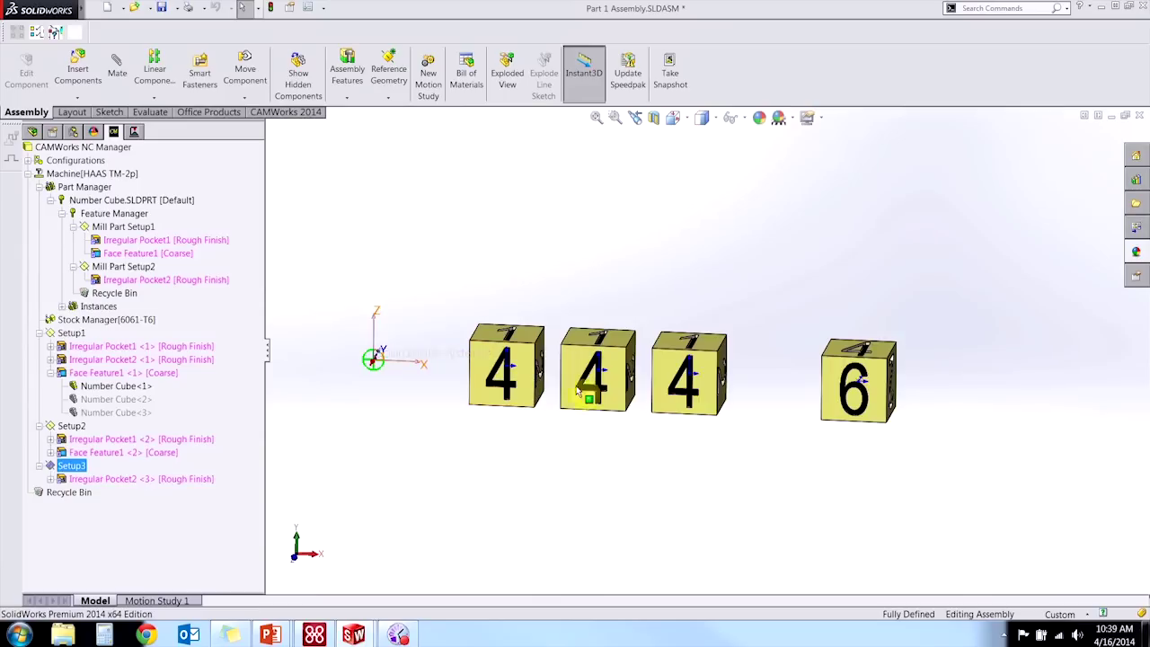
{"action": "left_click", "coordinate": [430, 432]}
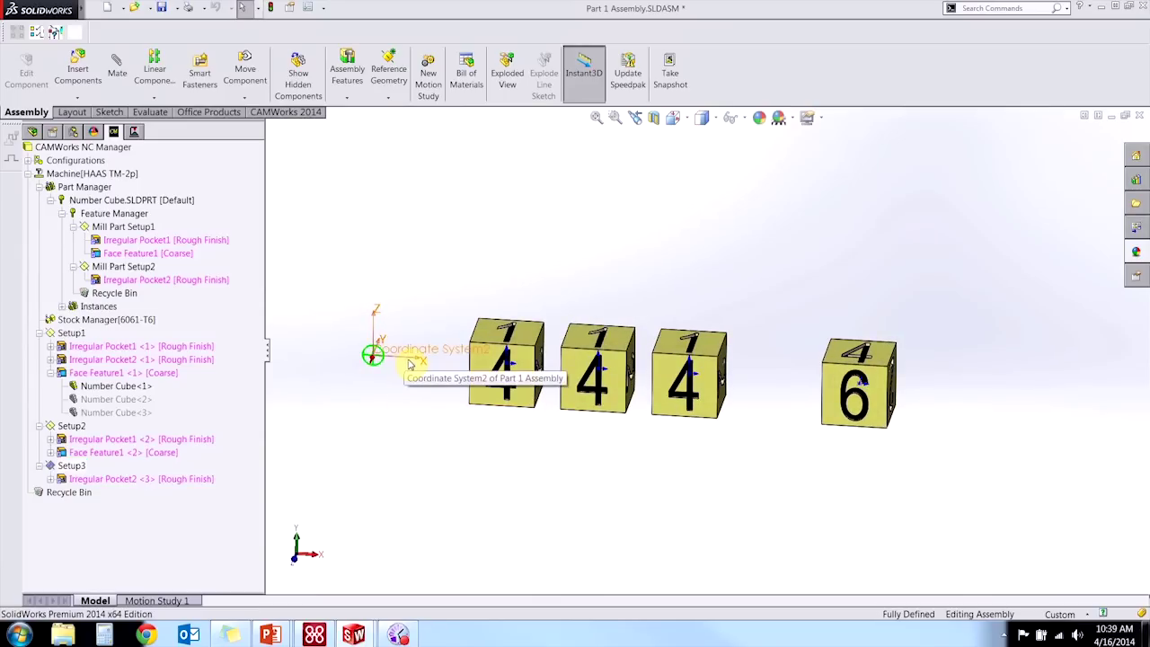
Add a mill part setup on the first cube's 2 face, with its origin at that face's upper front corner, and recognize its machinable features.
{"action": "right_click", "coordinate": [131, 270]}
{"action": "left_click", "coordinate": [203, 329]}
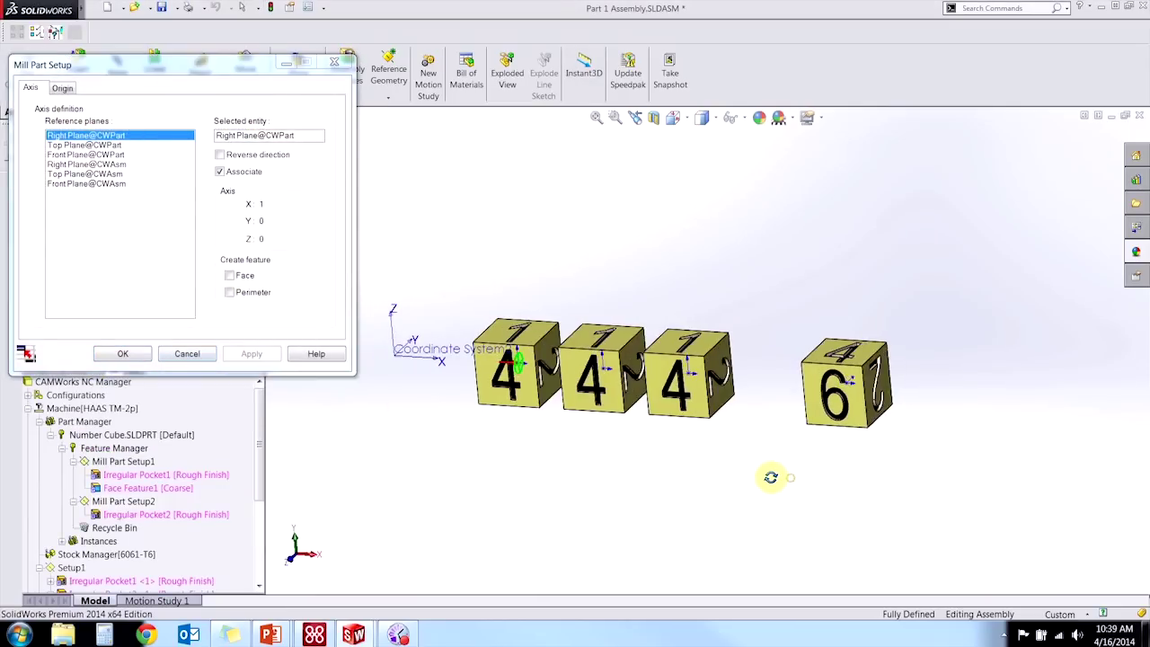
{"action": "left_click", "coordinate": [541, 364]}
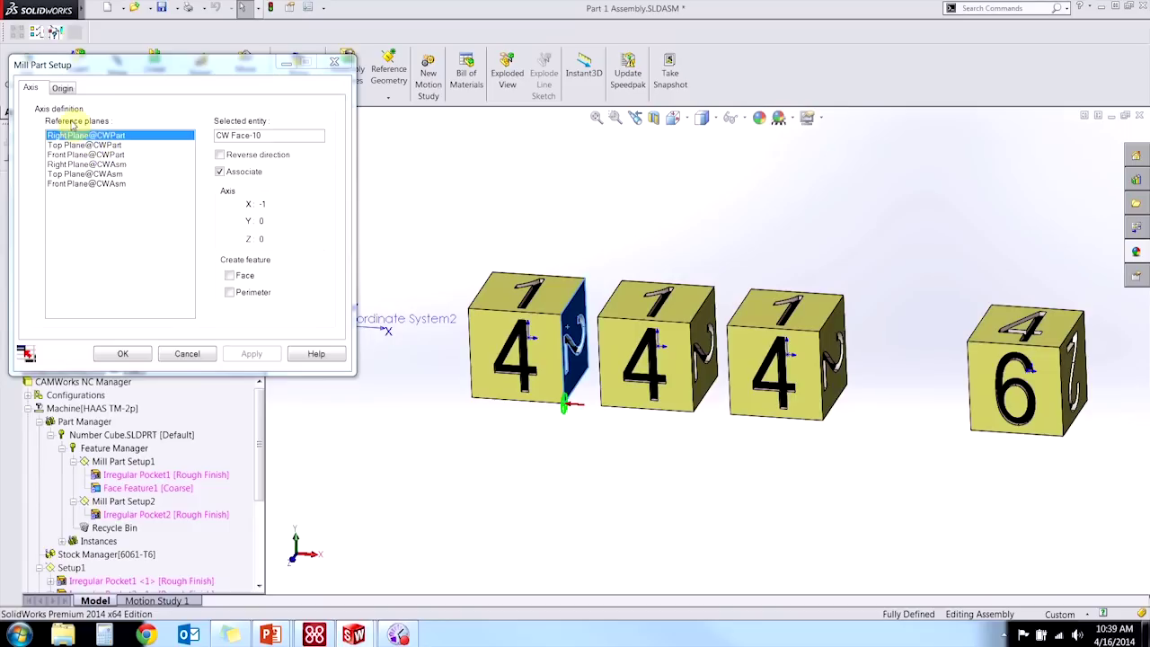
{"action": "left_click", "coordinate": [59, 87]}
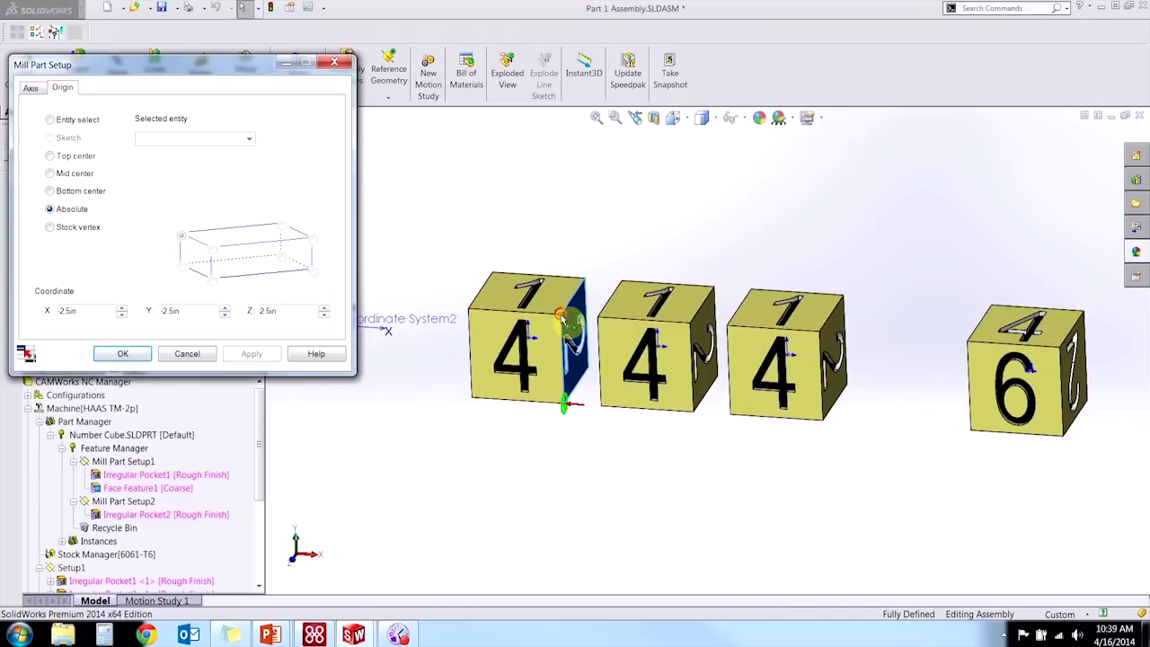
{"action": "left_click", "coordinate": [559, 310]}
{"action": "left_click", "coordinate": [122, 353]}
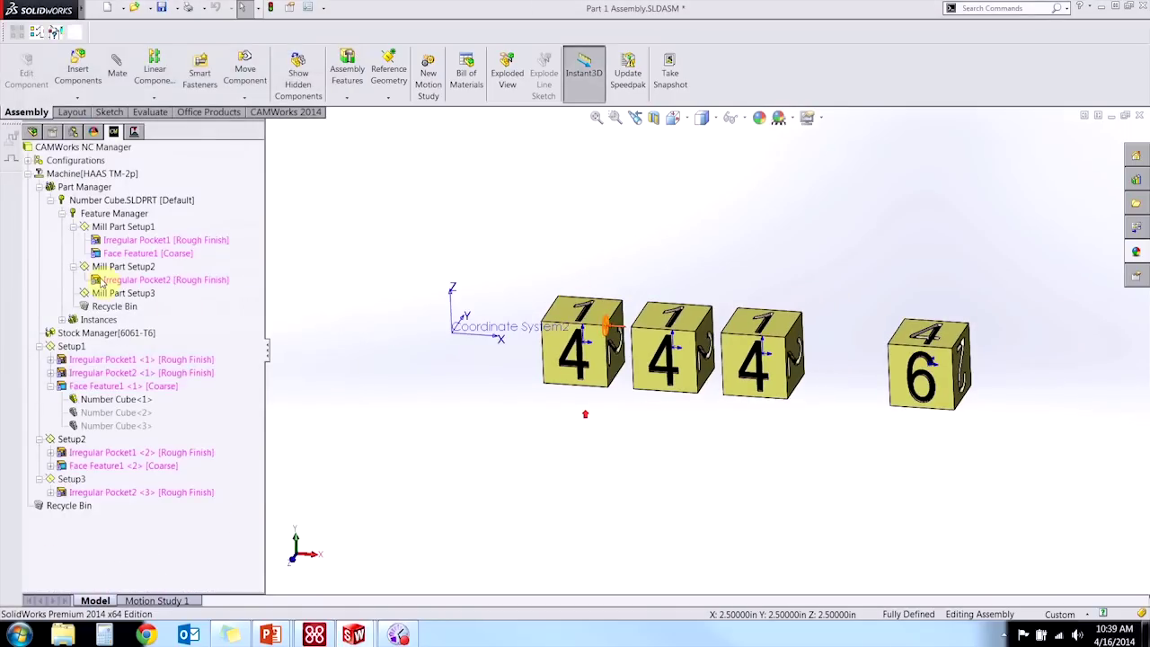
{"action": "right_click", "coordinate": [107, 293]}
{"action": "left_click", "coordinate": [162, 320]}
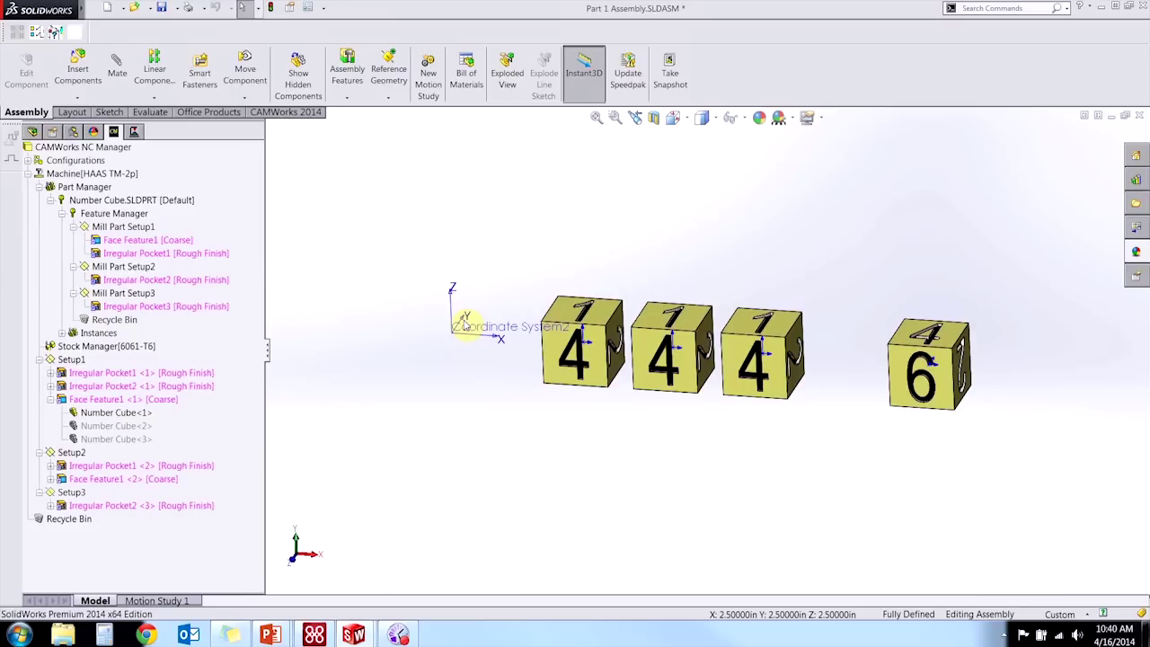
Generate the operation plan for all setups of the HAAS TM-2p machine.
{"action": "scroll", "coordinate": [839, 305], "scroll_direction": "up", "scroll_amount": 2}
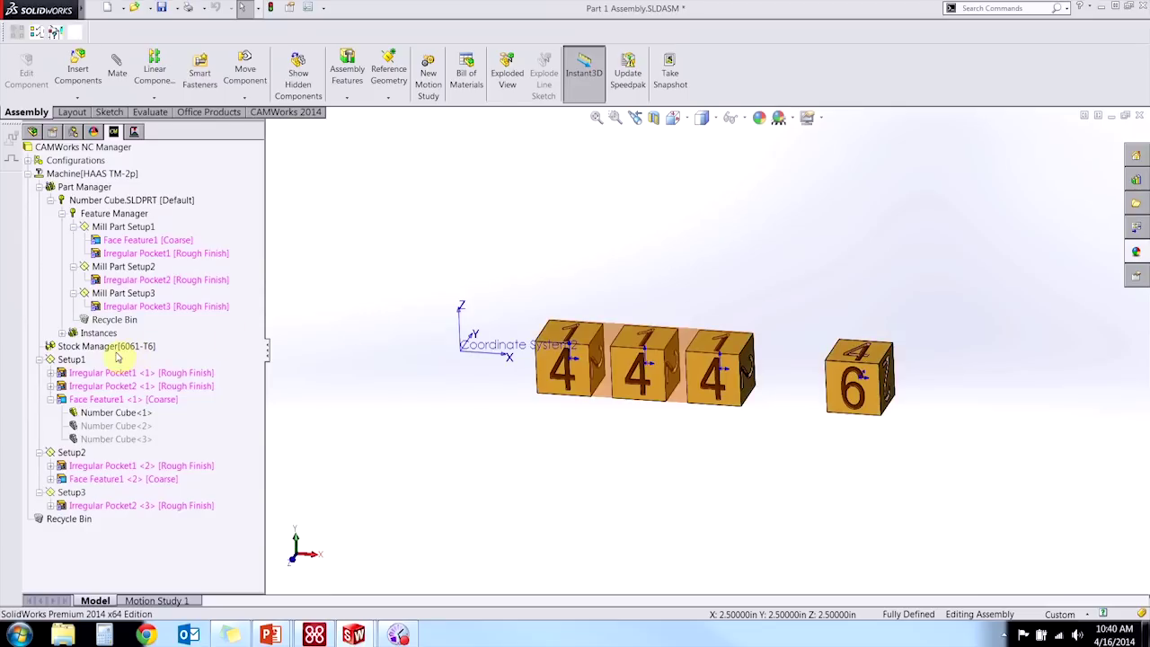
{"action": "right_click", "coordinate": [77, 359]}
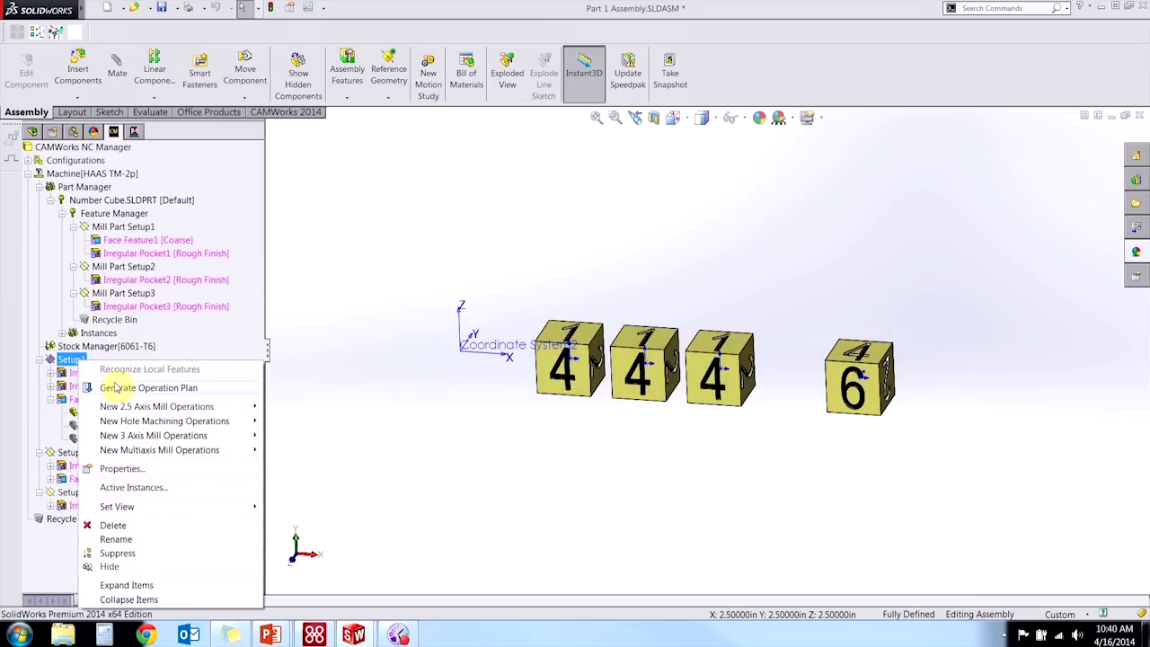
{"action": "left_click", "coordinate": [359, 269]}
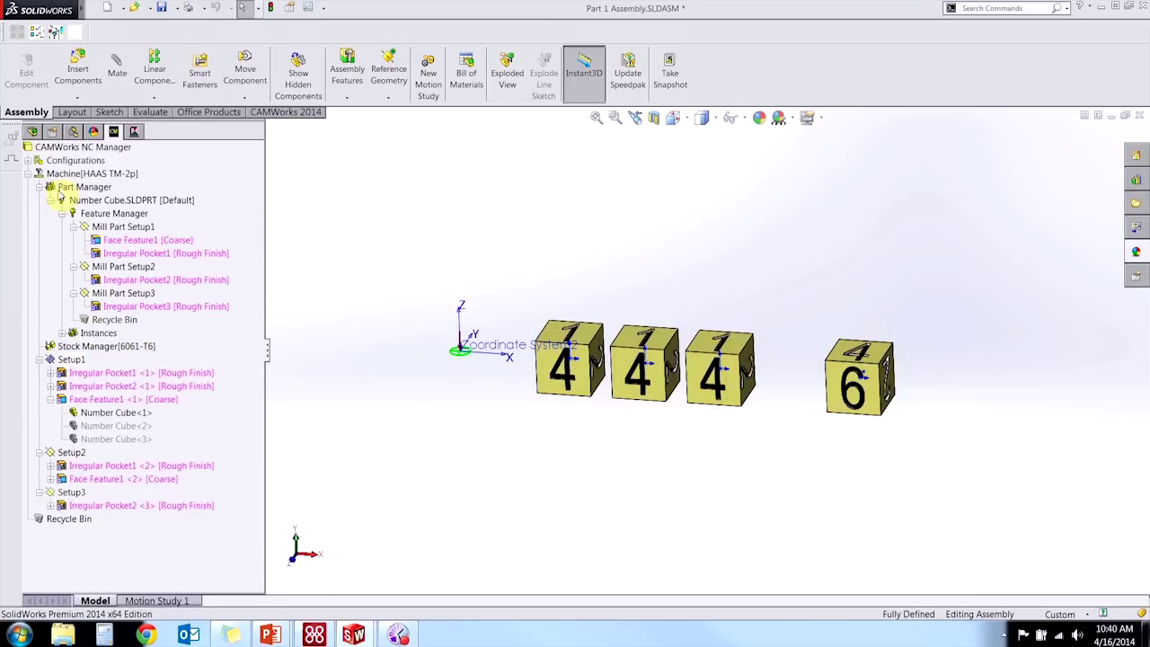
{"action": "right_click", "coordinate": [62, 174]}
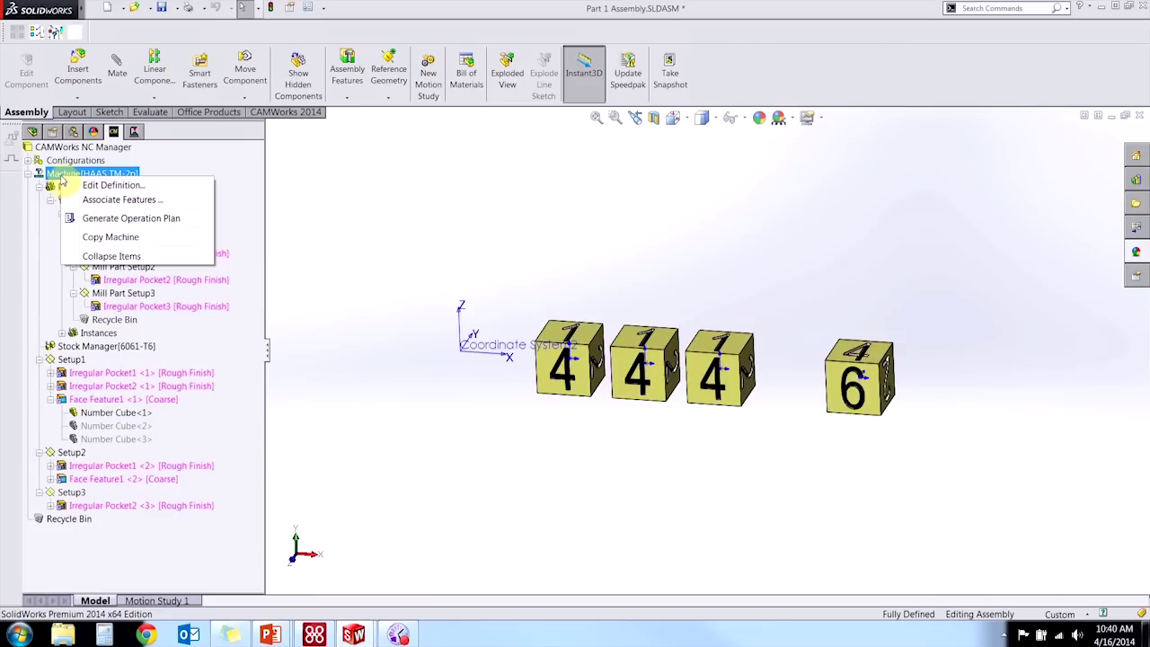
{"action": "left_click", "coordinate": [109, 221]}
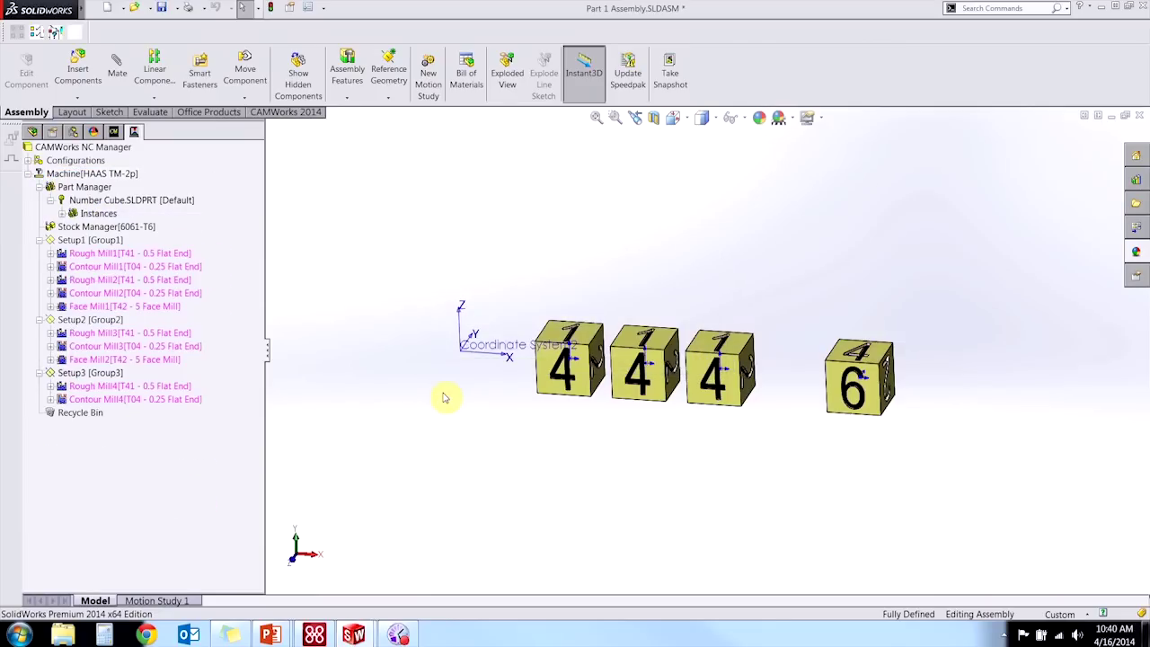
Open the parameters of Setup1 and set its output origin to the part setup origin.
{"action": "scroll", "coordinate": [849, 411], "scroll_direction": "down", "scroll_amount": 2}
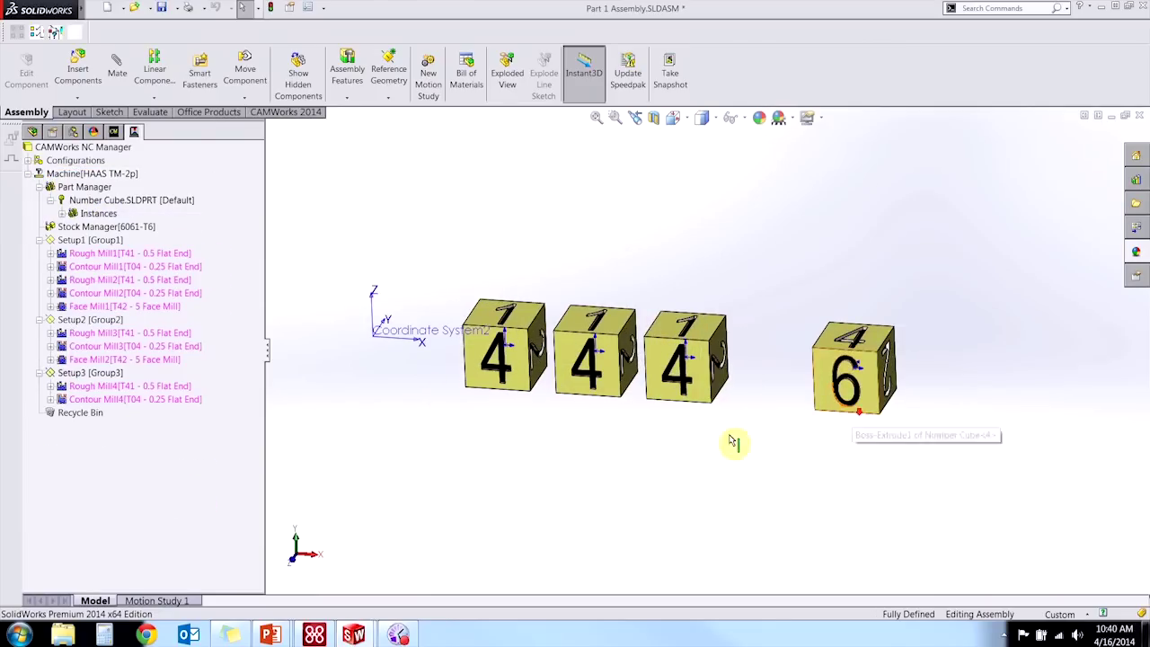
{"action": "middle_click_drag", "start_coordinate": [601, 242], "coordinate": [606, 286]}
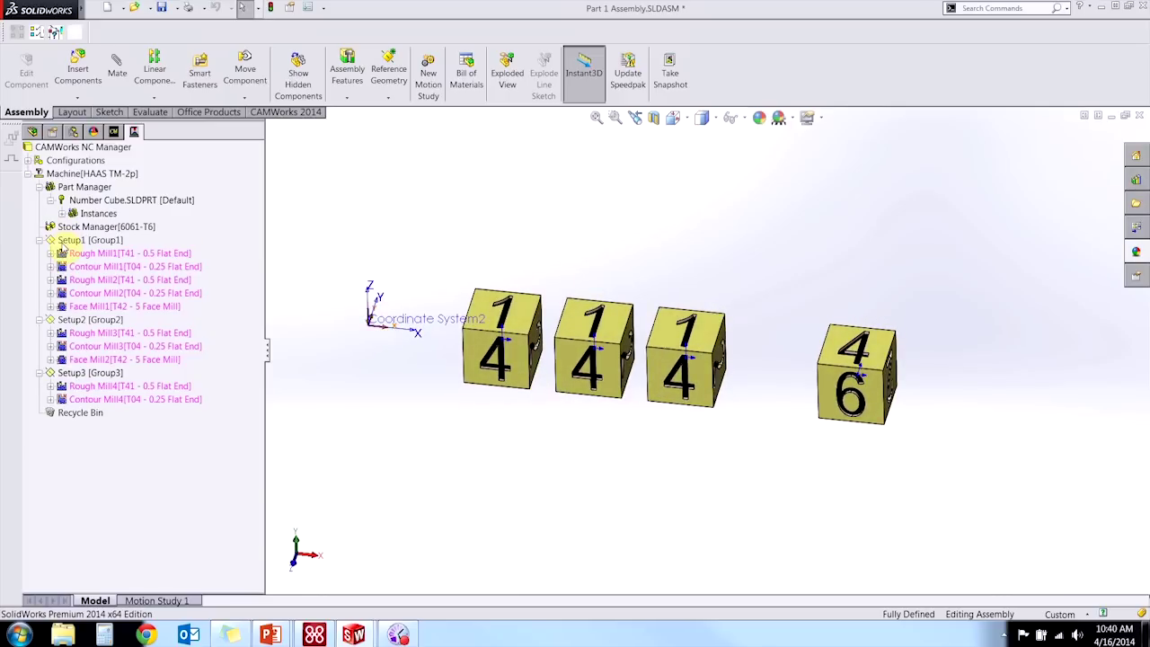
{"action": "double_click", "coordinate": [88, 240]}
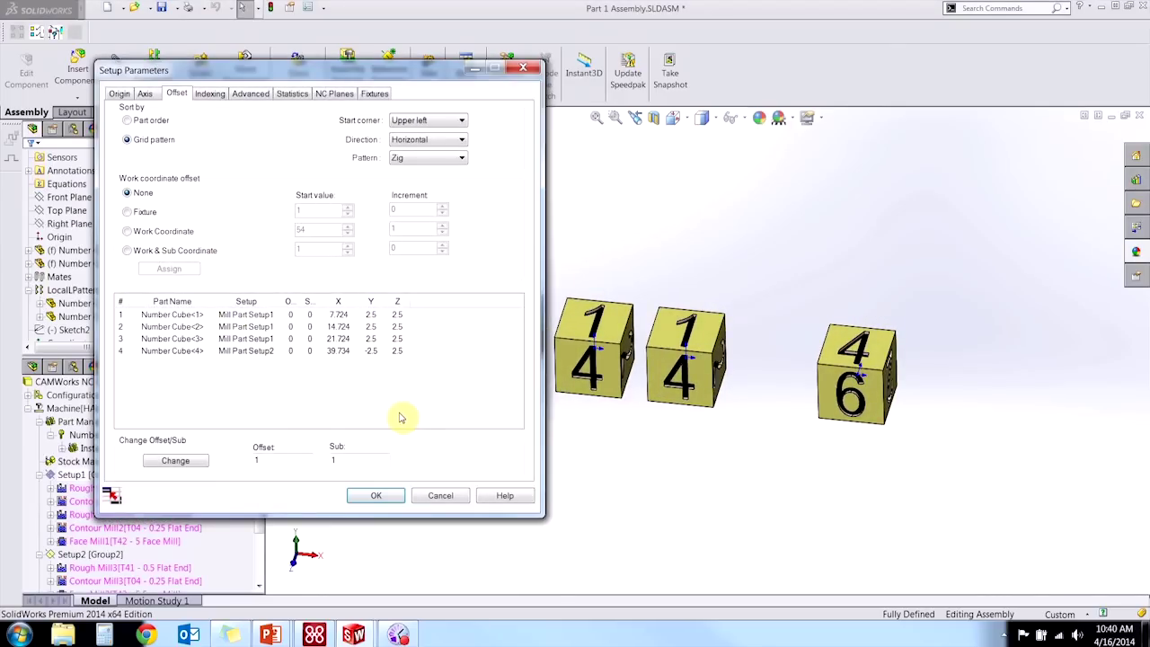
{"action": "left_click", "coordinate": [118, 93]}
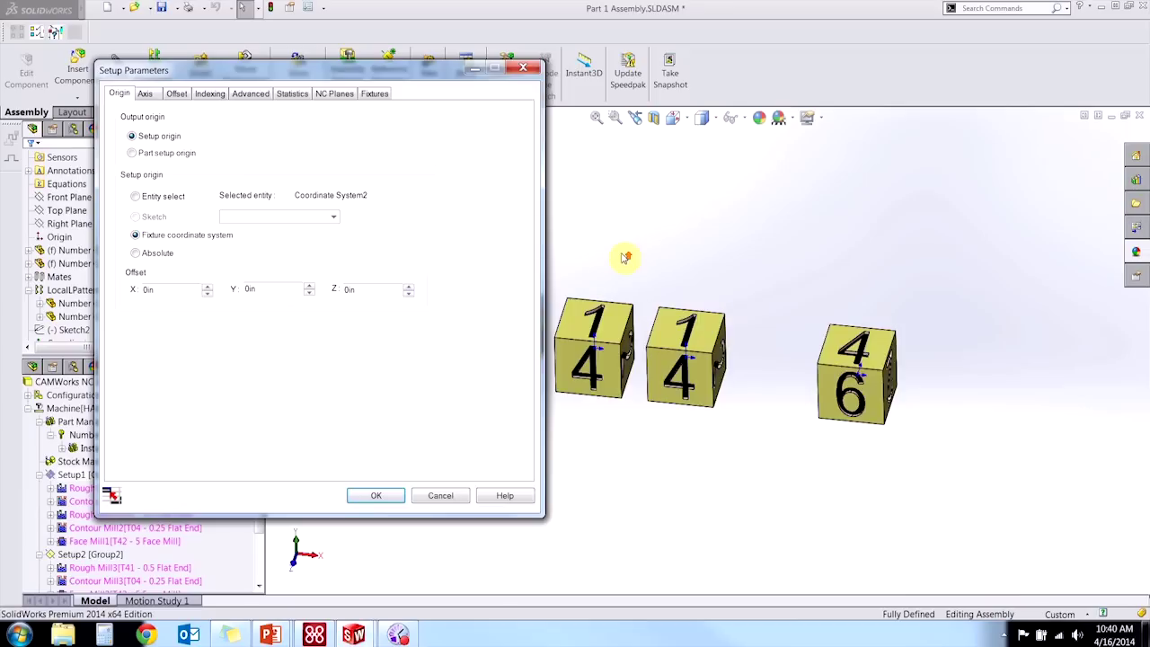
{"action": "scroll", "coordinate": [653, 264], "scroll_direction": "up", "scroll_amount": 3}
{"action": "middle_click_drag", "start_coordinate": [652, 264], "coordinate": [786, 264], "text": "ctrl"}
{"action": "scroll", "coordinate": [852, 300], "scroll_direction": "down", "scroll_amount": 2}
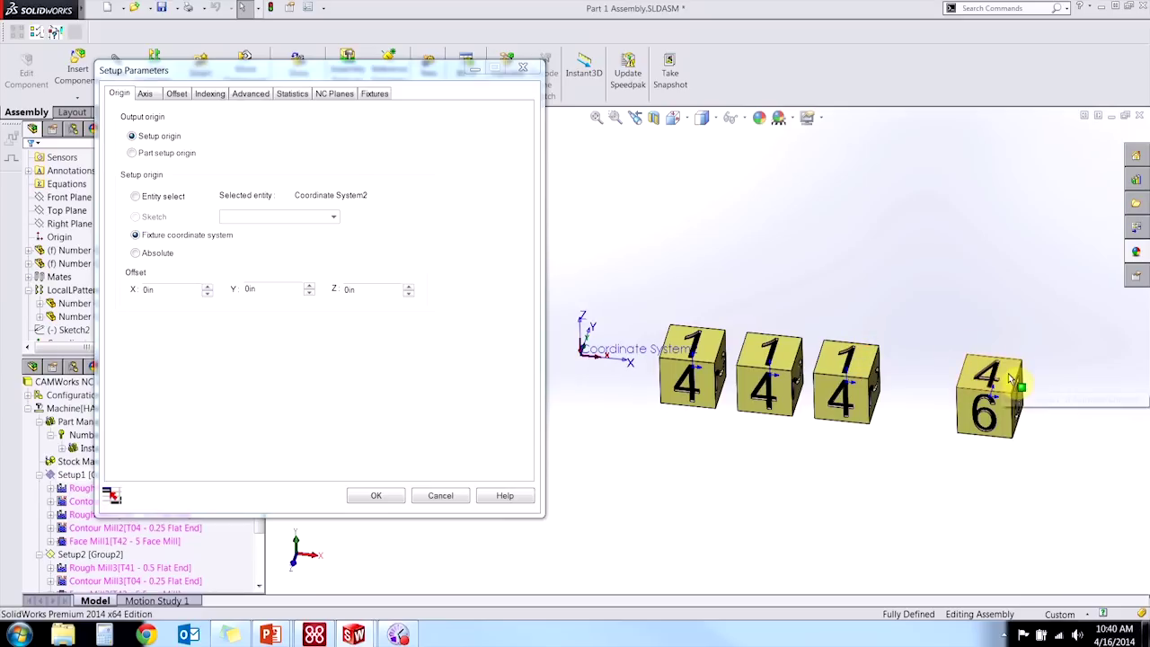
{"action": "left_click", "coordinate": [136, 153]}
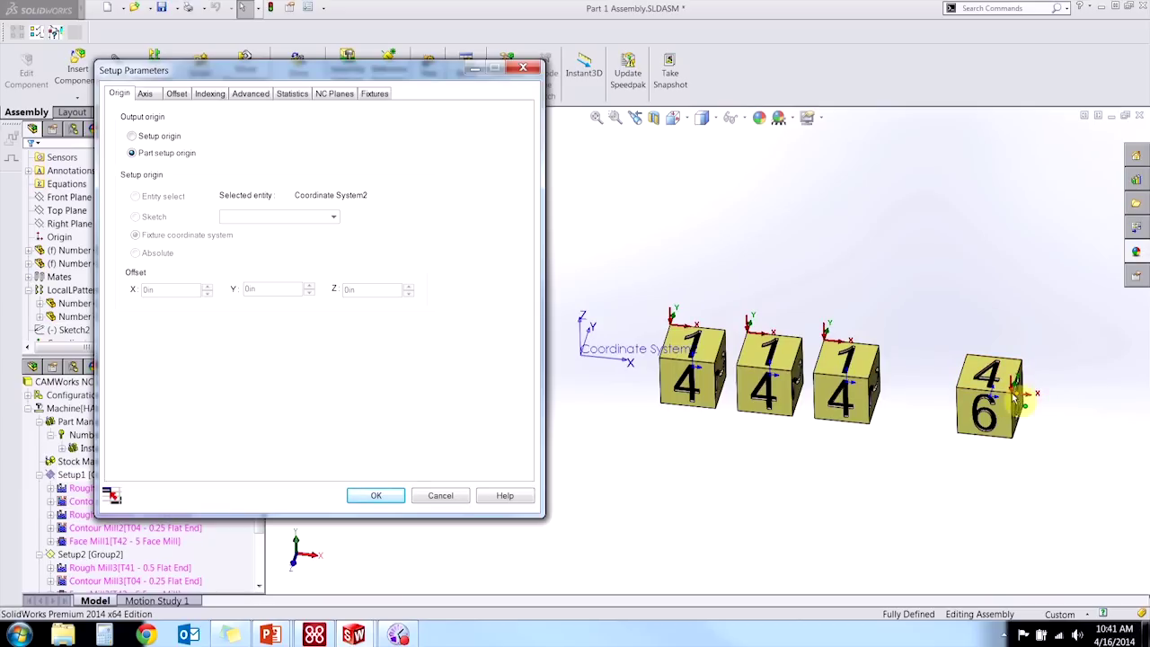
Check Setup1's machining axis, and assign work coordinate offsets to the cubes with start value 54 and increment 1.
{"action": "left_click", "coordinate": [144, 94]}
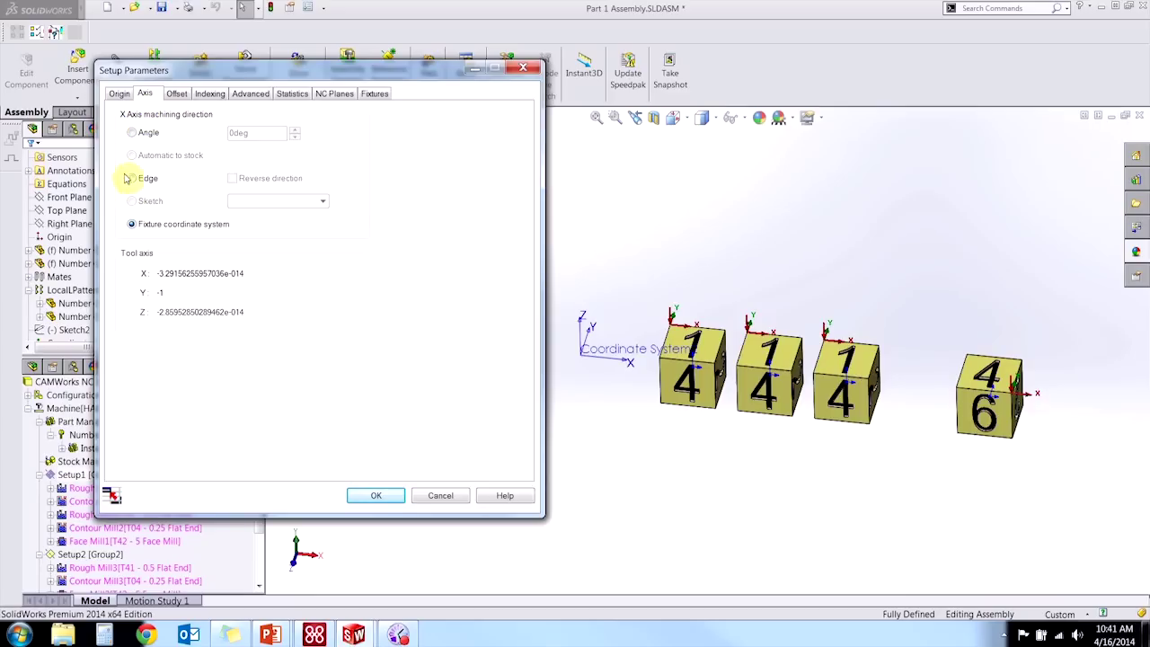
{"action": "left_click", "coordinate": [177, 95]}
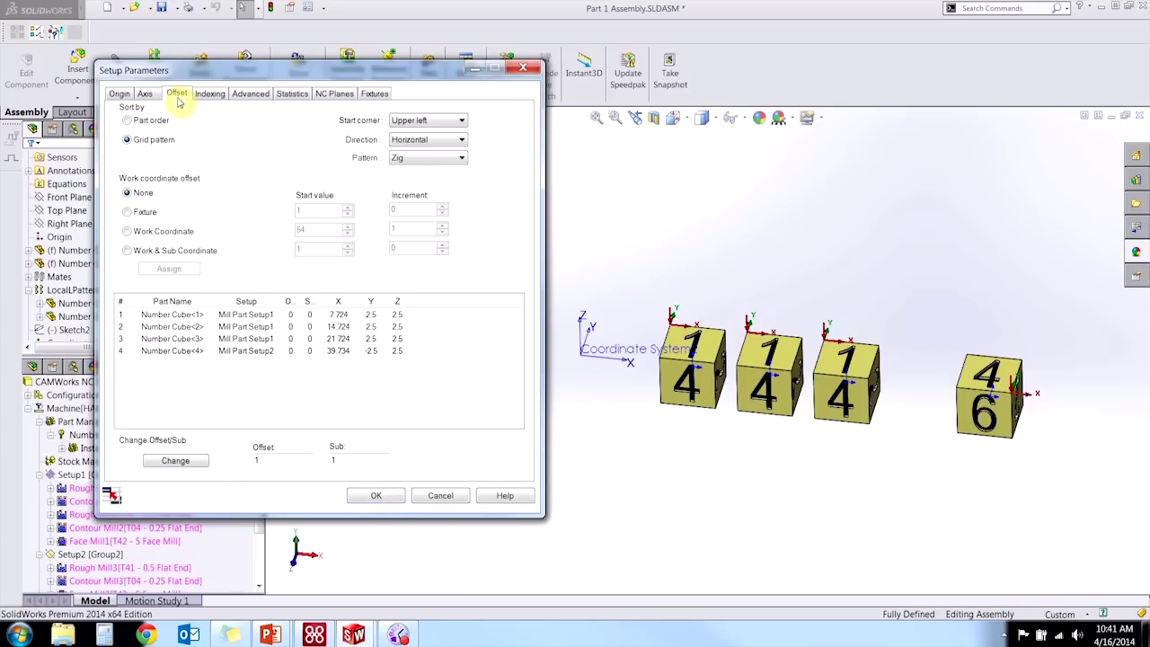
{"action": "left_click", "coordinate": [128, 232]}
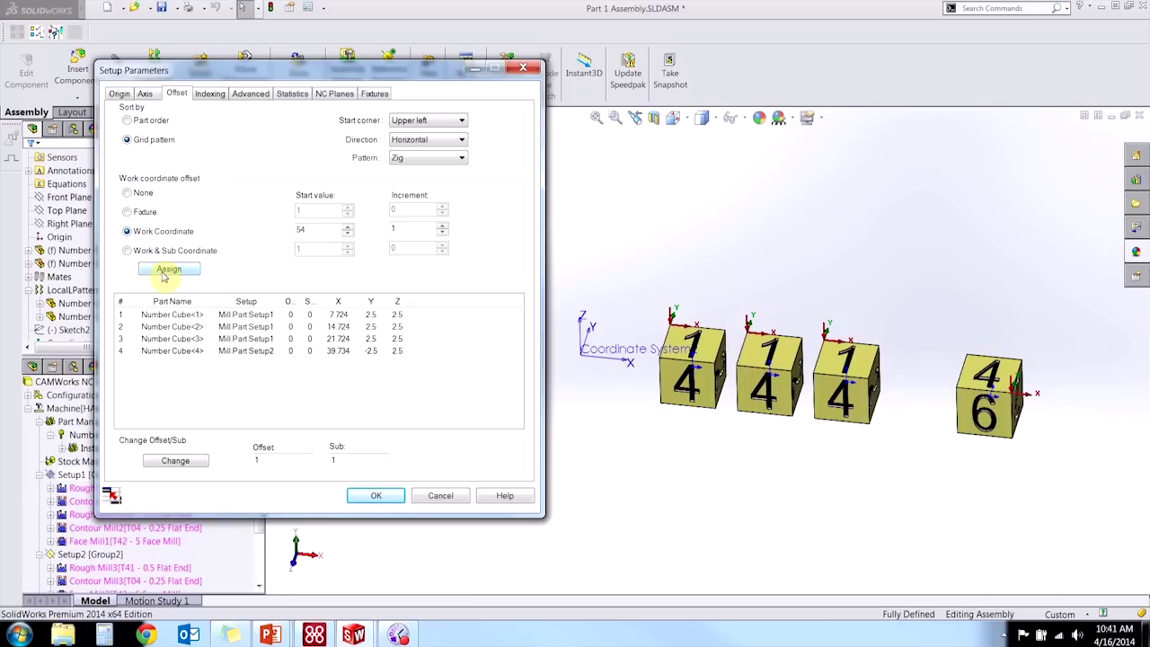
{"action": "left_click", "coordinate": [166, 270]}
{"action": "left_click_drag", "start_coordinate": [306, 304], "coordinate": [323, 310]}
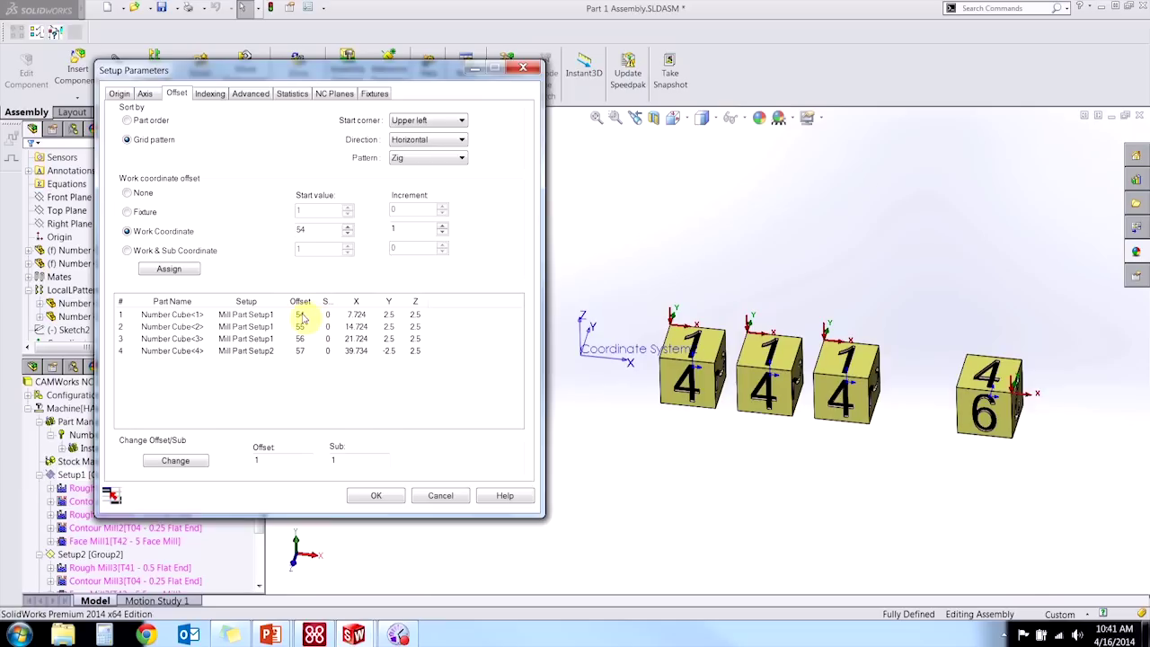
Change the work coordinate offset of Number Cube<1> to 58 and accept the setup parameters.
{"action": "left_click", "coordinate": [162, 316]}
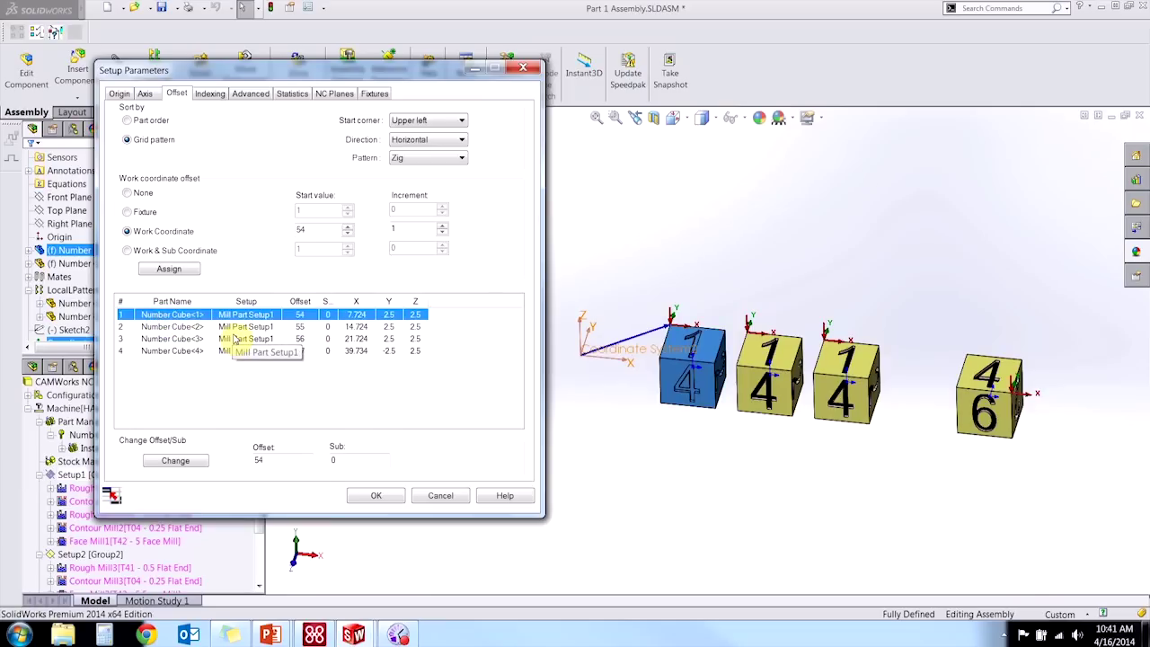
{"action": "double_click", "coordinate": [269, 457]}
{"action": "type", "text": "58"}
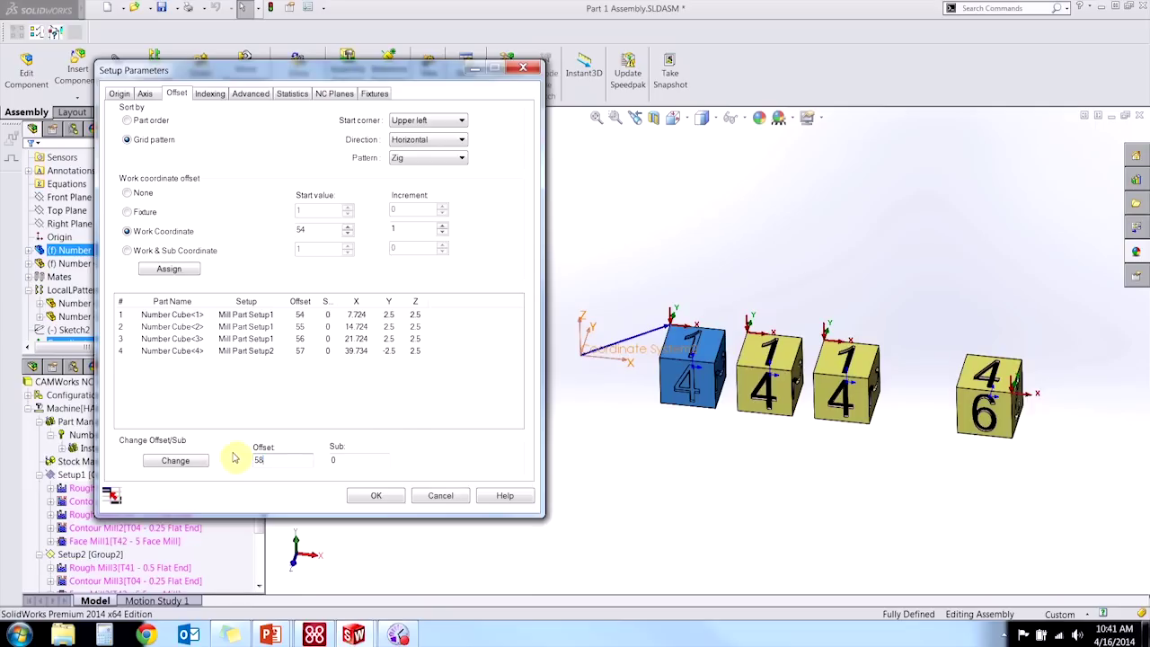
{"action": "left_click", "coordinate": [185, 460]}
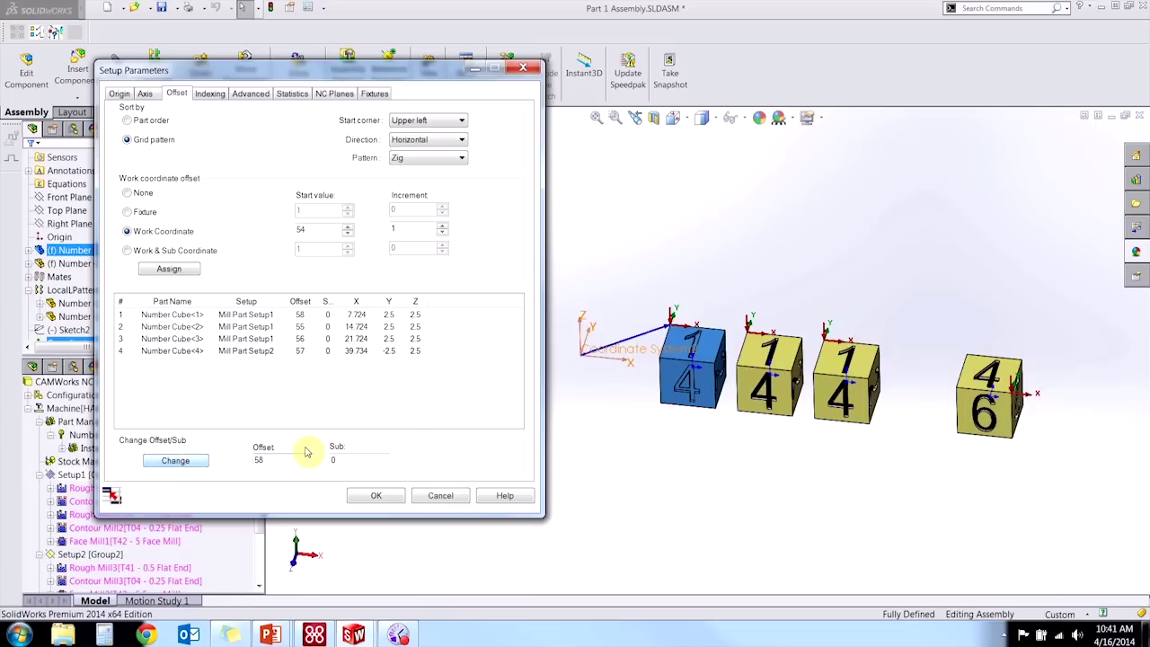
{"action": "left_click", "coordinate": [378, 495]}
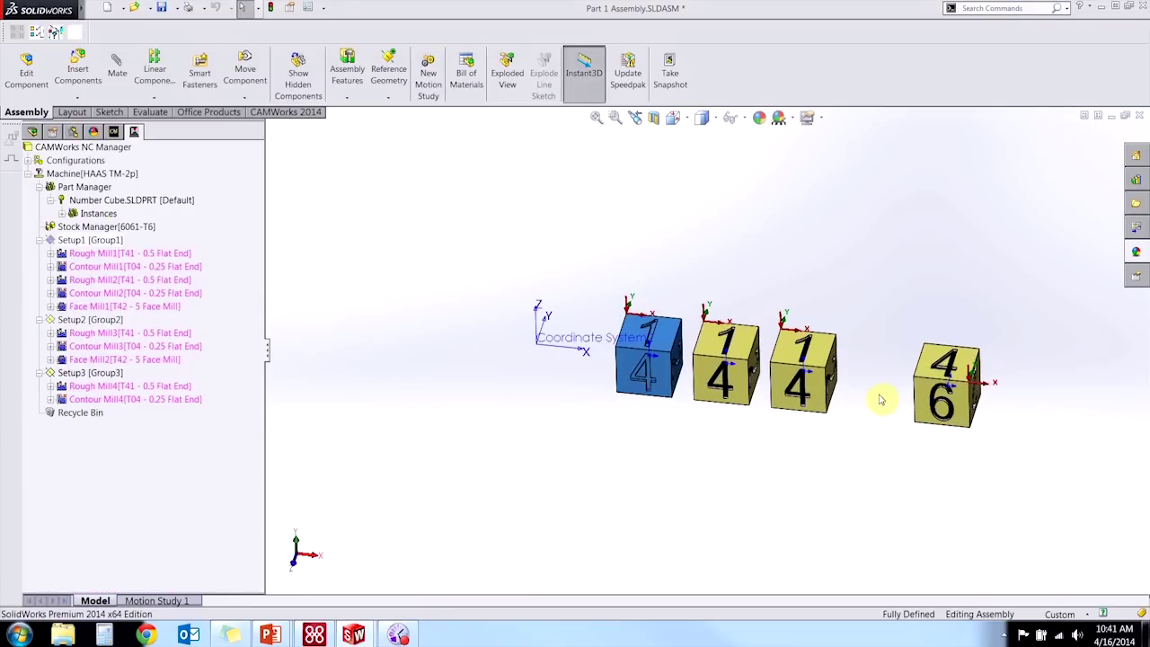